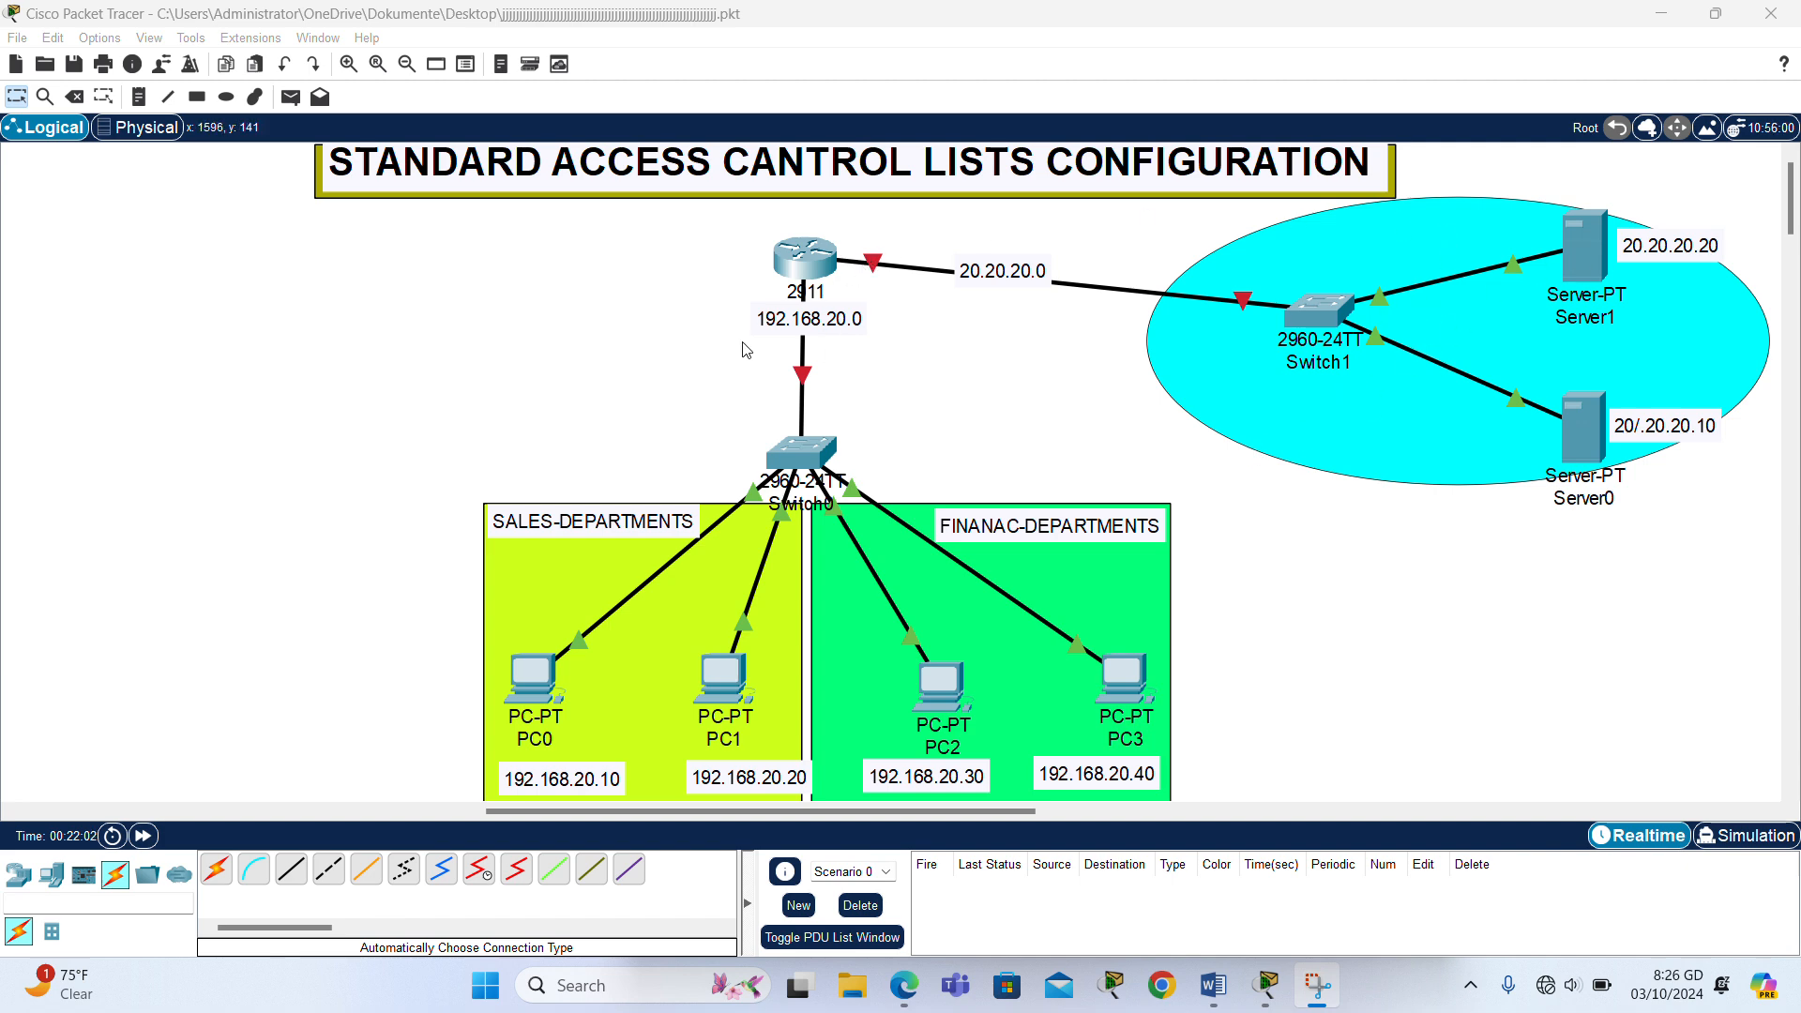
pyautogui.click(424, 422)
pyautogui.moveTo(410, 414); pyautogui.dragTo(1286, 809)
pyautogui.click(598, 378)
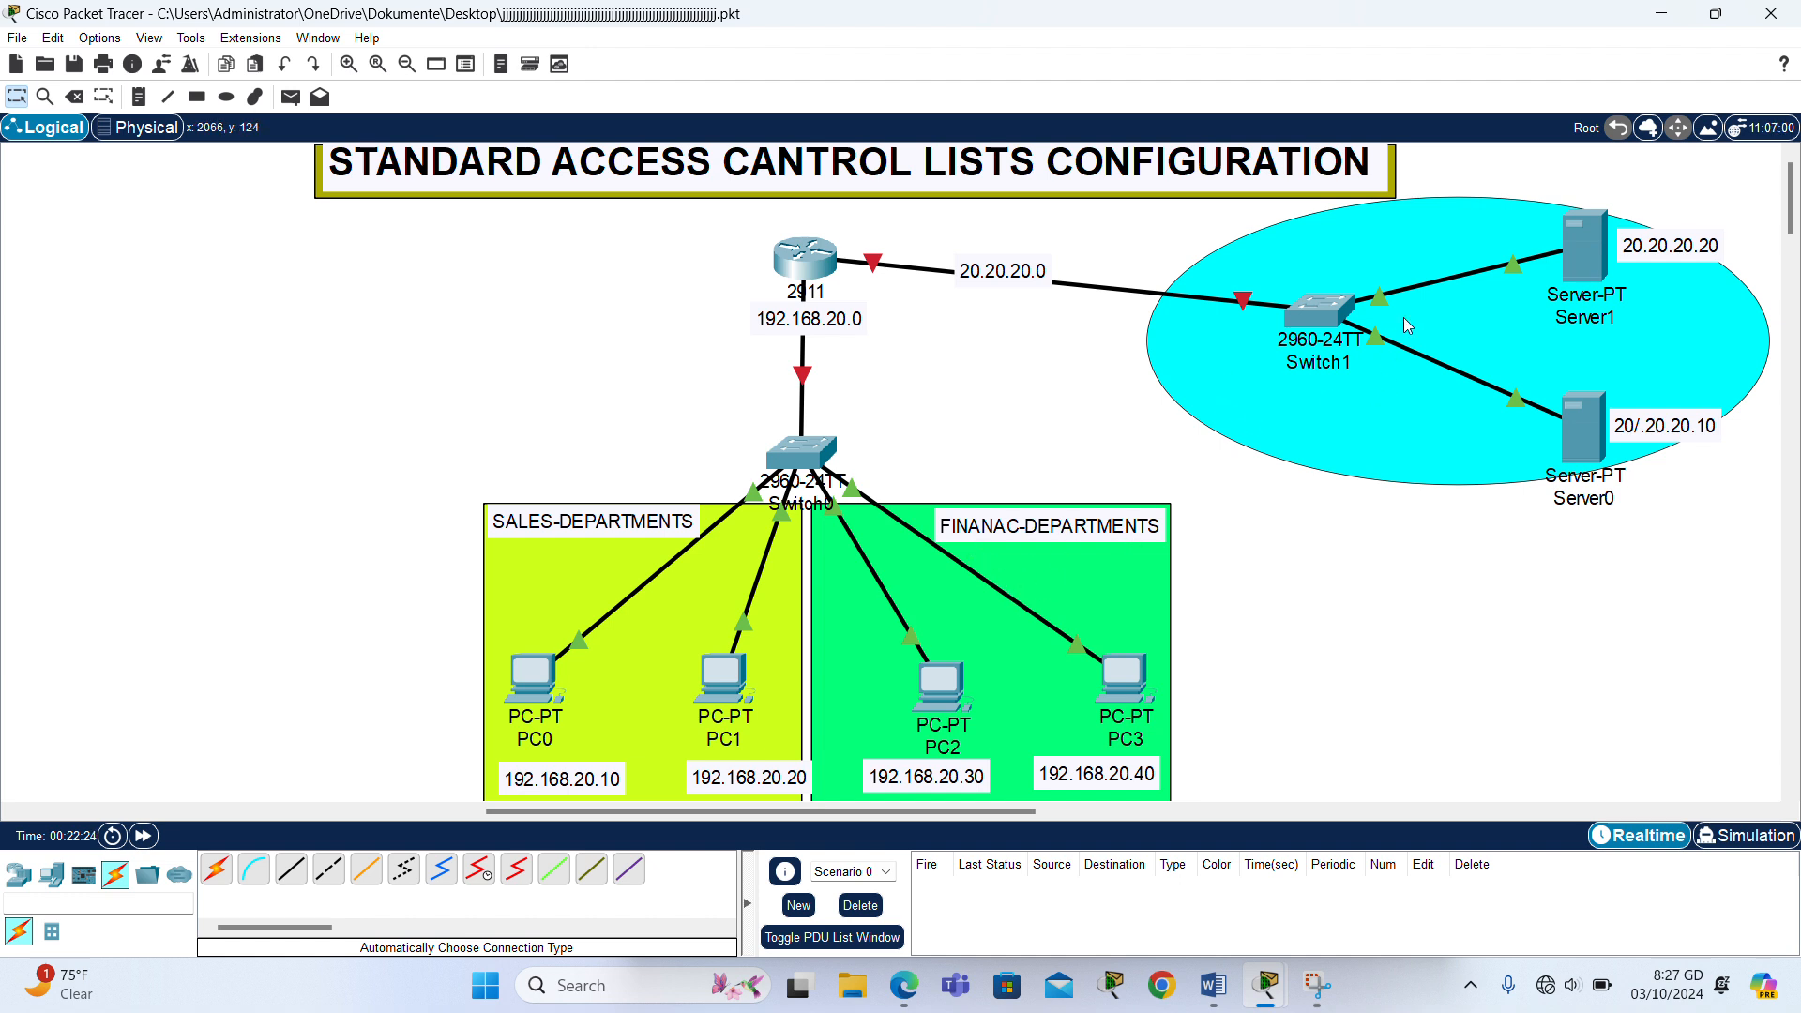
# - Open the 2911 router's command line and decline the initial configuration dialog with NO
pyautogui.moveTo(1424, 277)
pyautogui.click(813, 271)
pyautogui.click(788, 184)
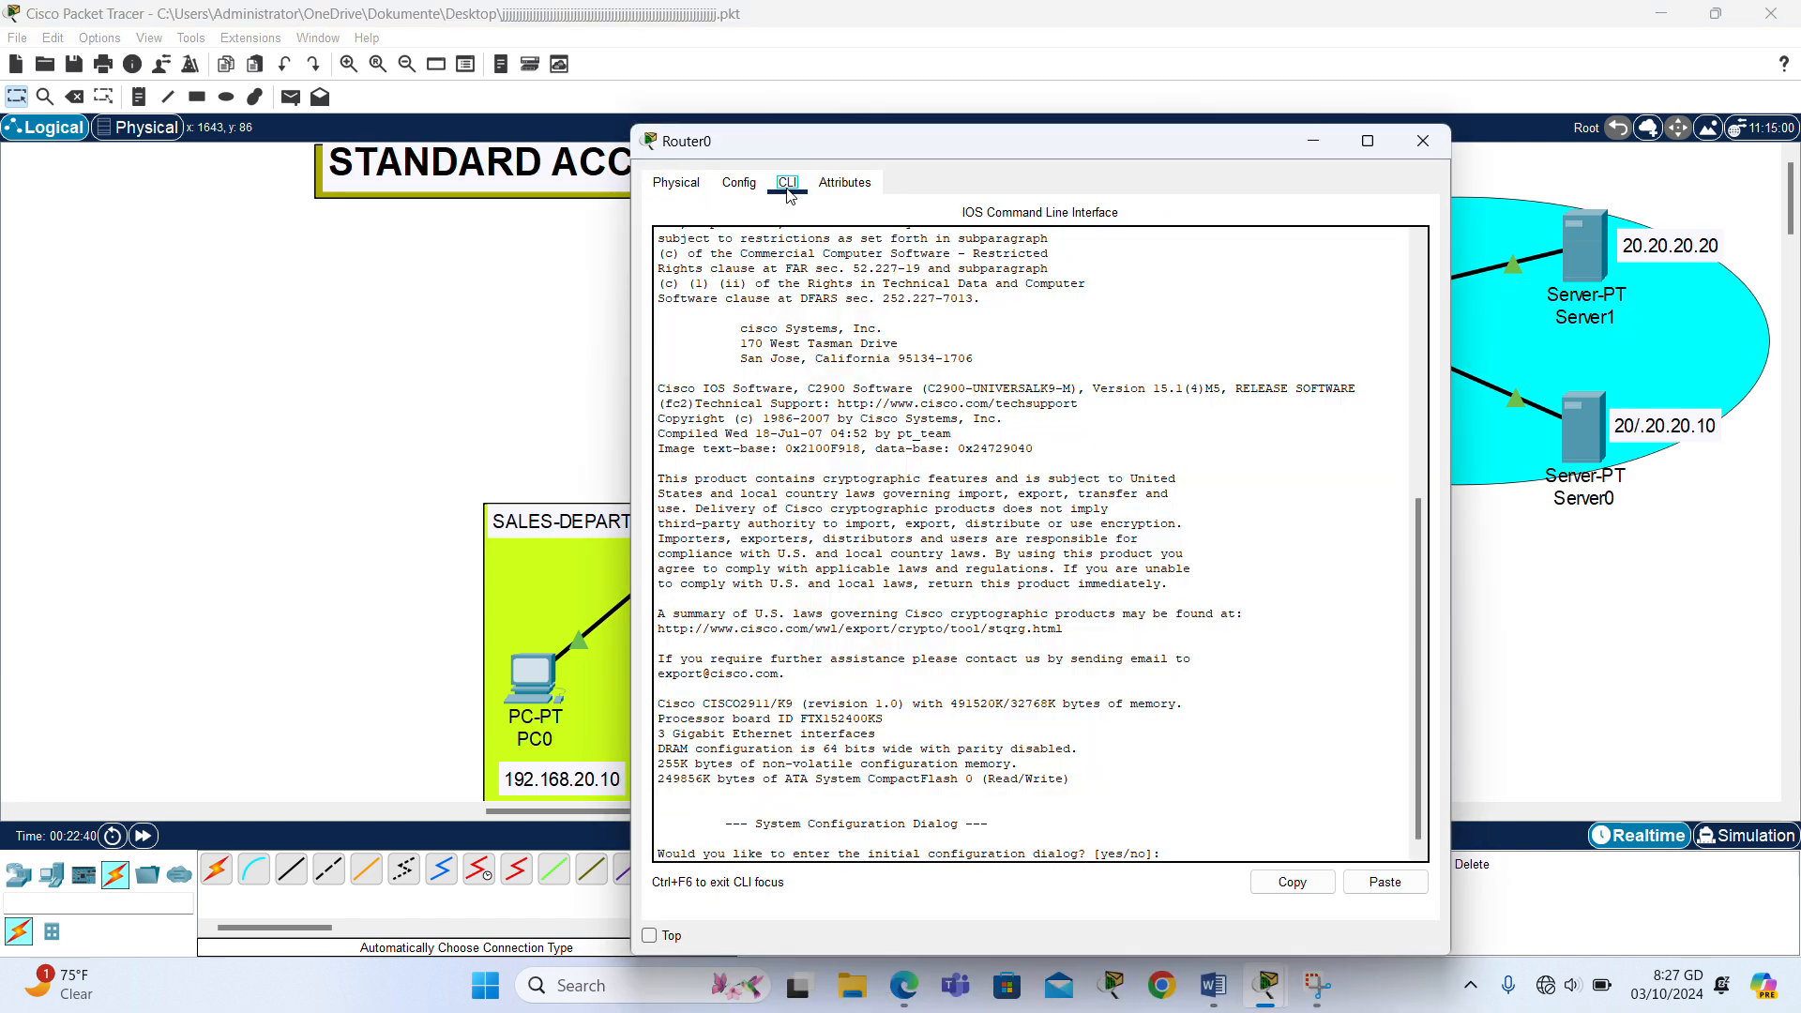
pyautogui.write('NO')
pyautogui.press('Return')
# - Enter privileged mode on the router, and from there enter global configuration mode from the terminal
pyautogui.press('Return')
pyautogui.press('Return')
pyautogui.write('EN')
pyautogui.press('Tab')
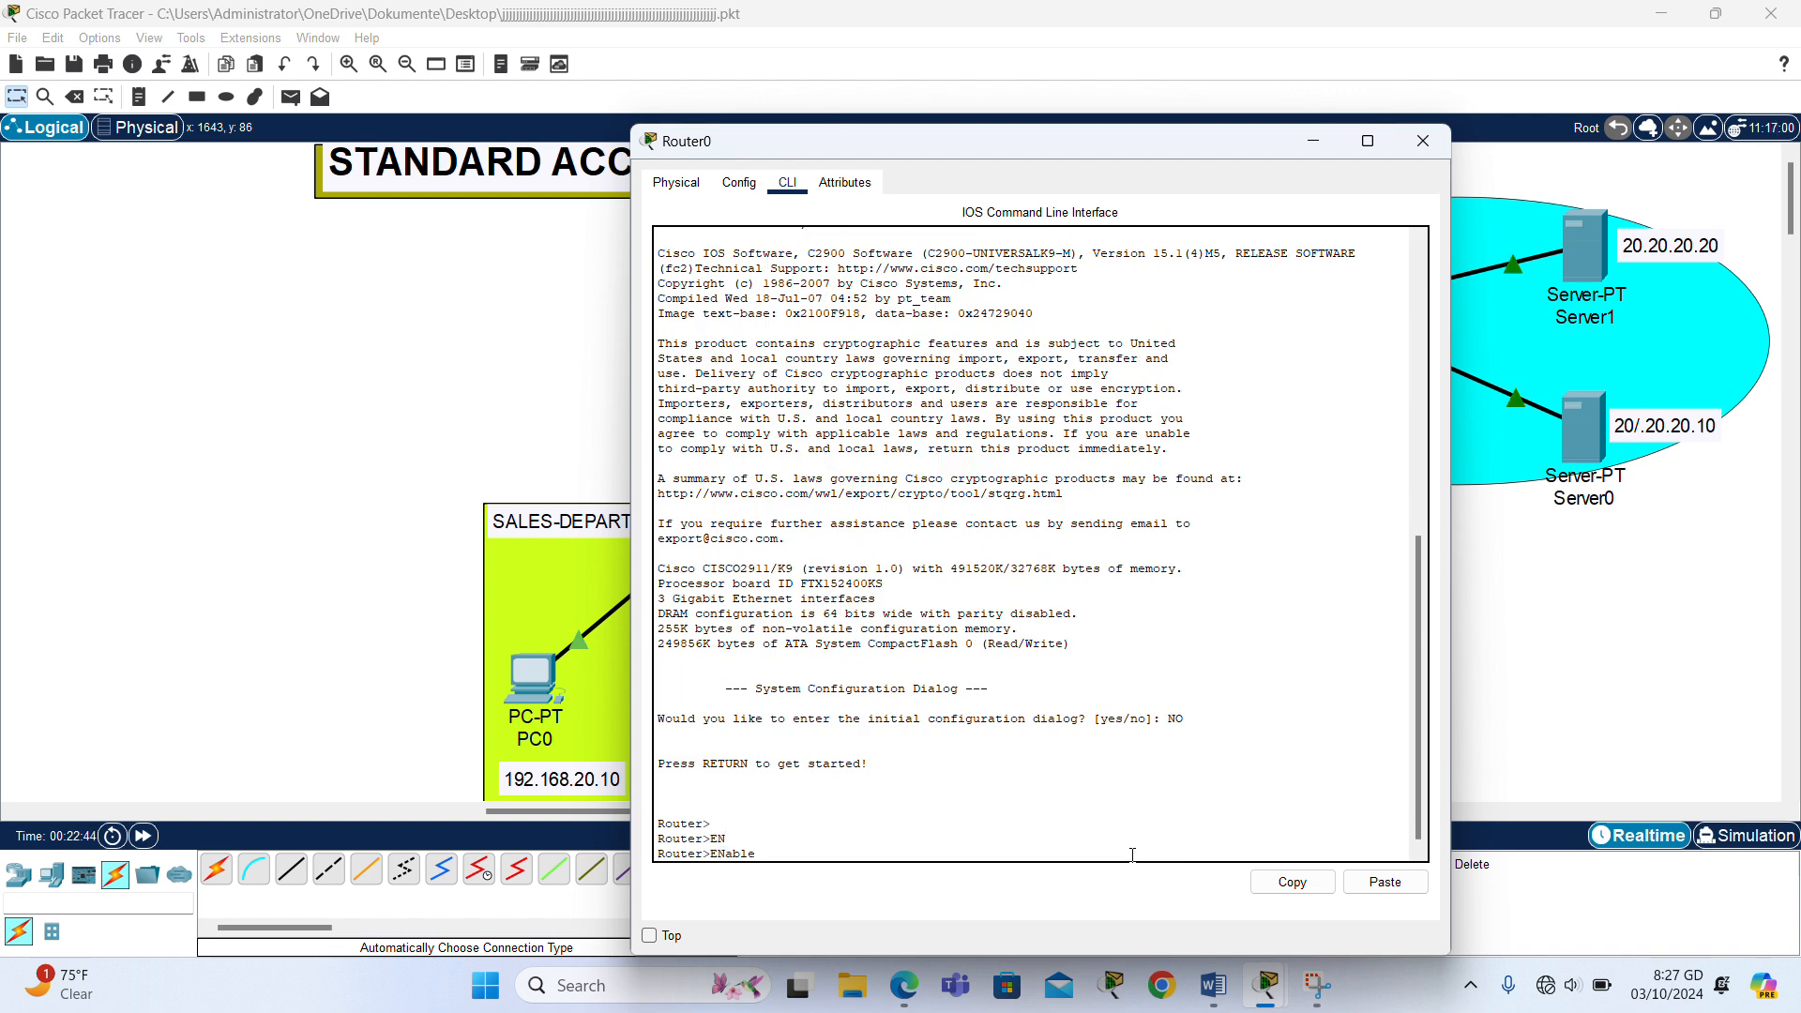
pyautogui.press('Return')
pyautogui.write('CO')
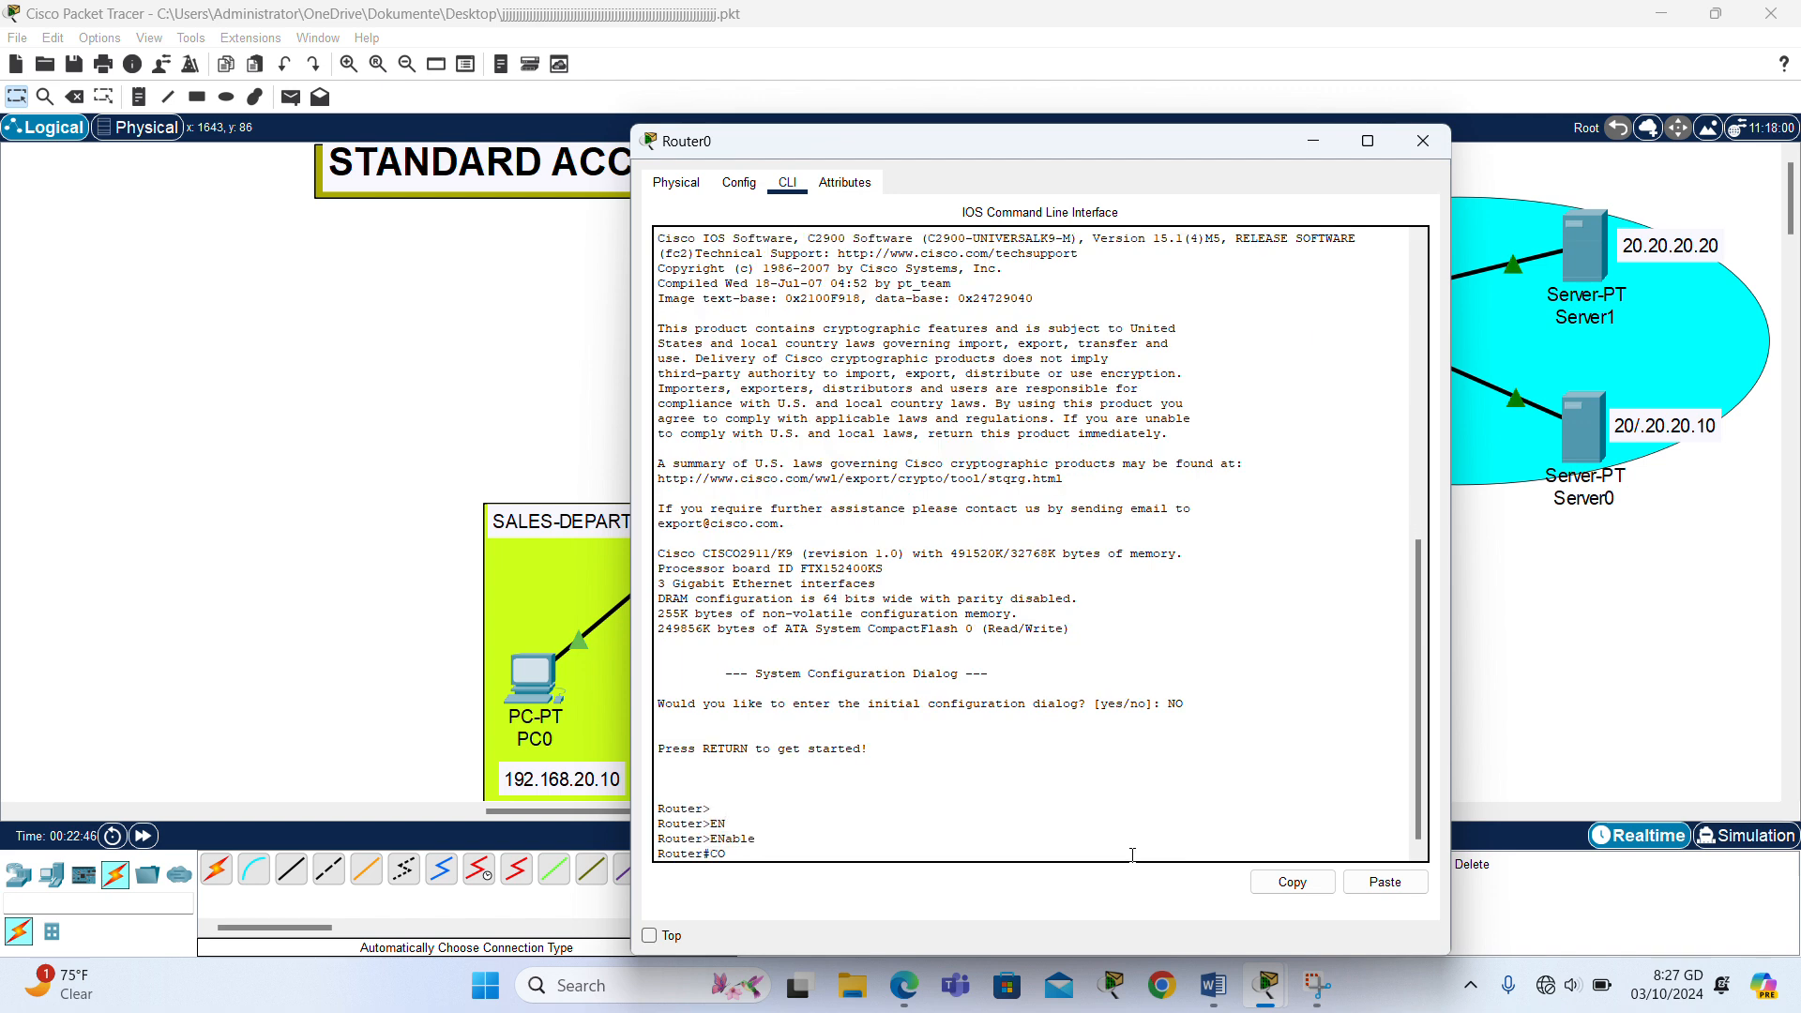
pyautogui.write('NFIG')
pyautogui.press('Return')
# - Assign IP address 192.168.20.1 with mask 255.255.255.0 to the router's GigabitEthernet0/0 interface
pyautogui.press('Return')
pyautogui.press('Return')
pyautogui.press('Return')
pyautogui.write('I')
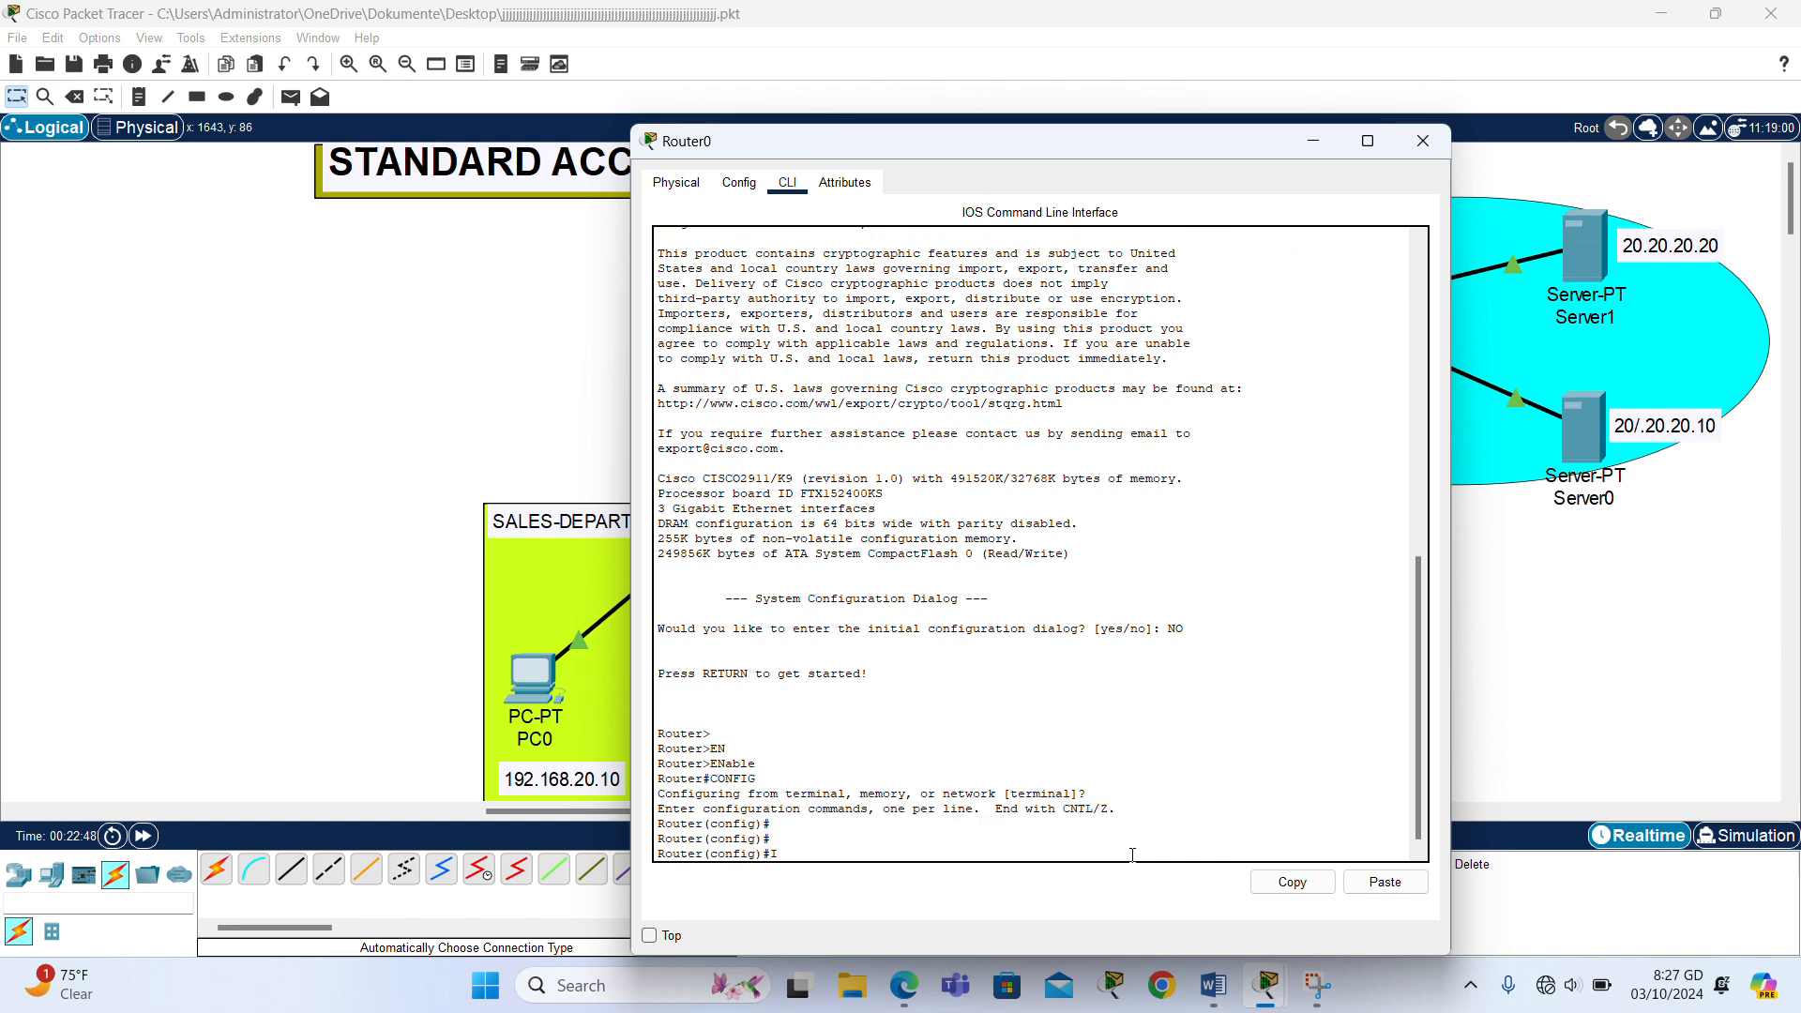
pyautogui.write('NT GIG0/0')
pyautogui.press('Return')
pyautogui.write('IP ADD')
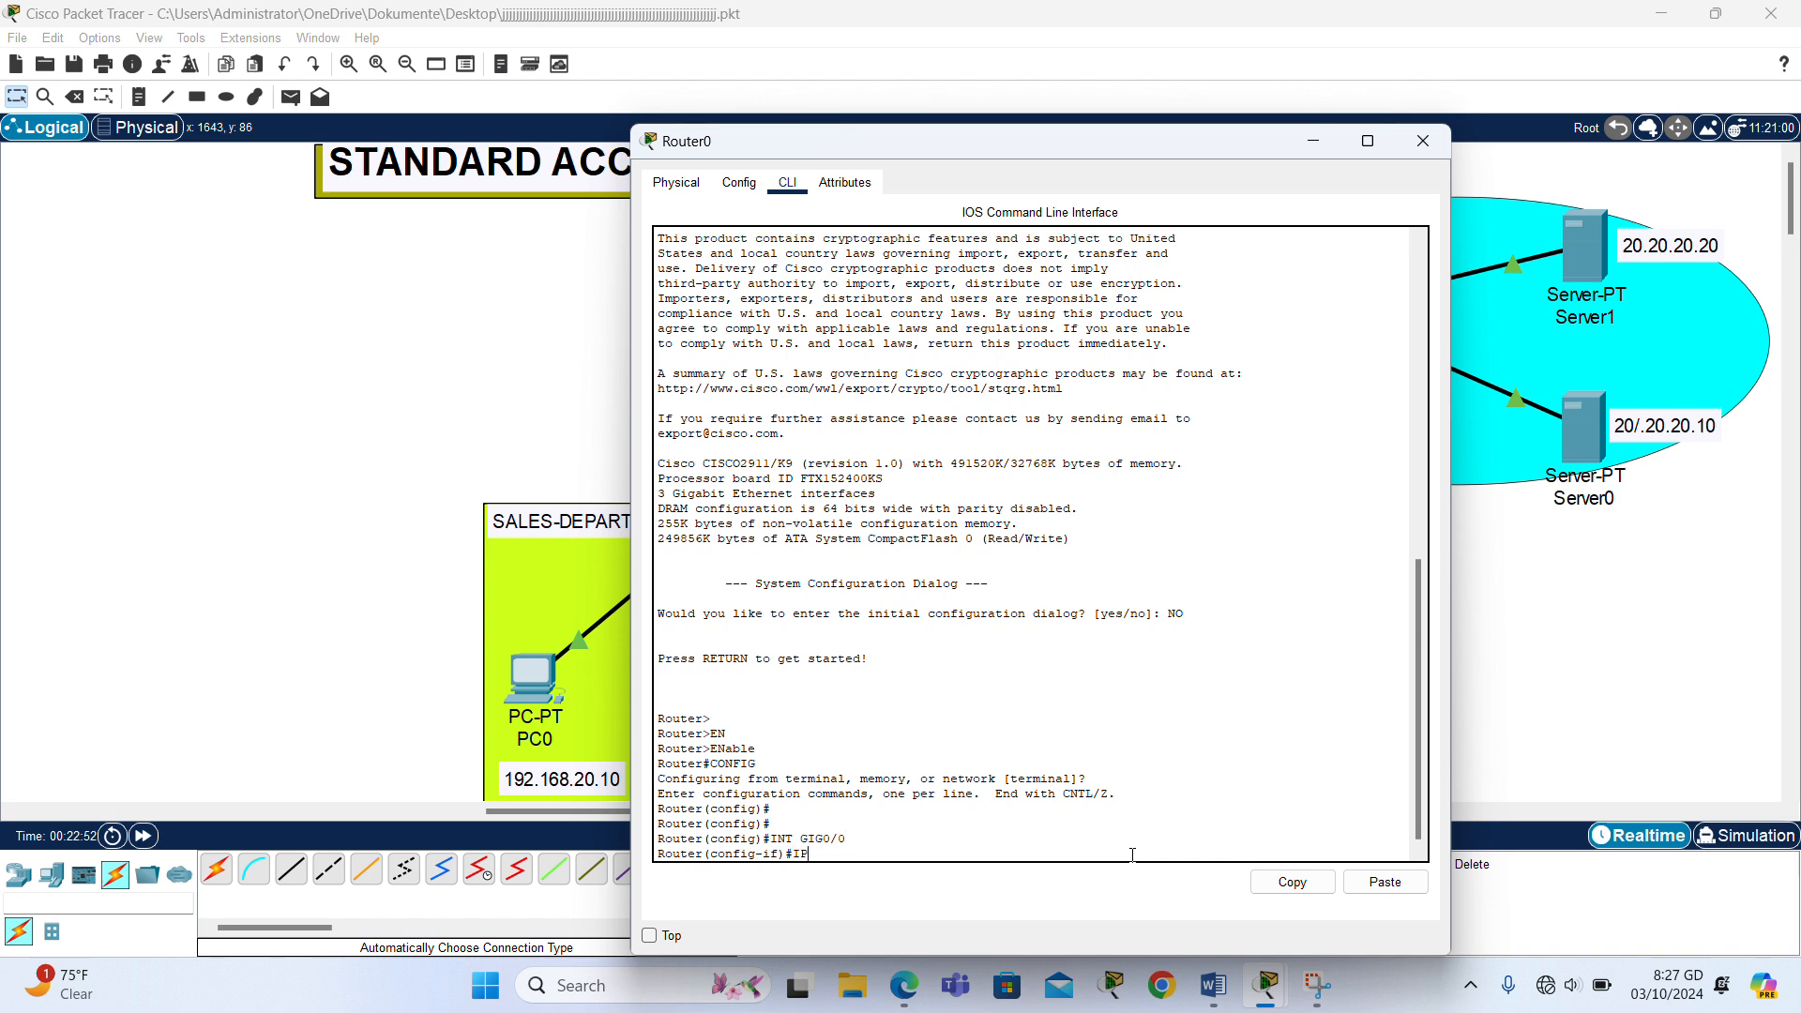
pyautogui.press('Tab')
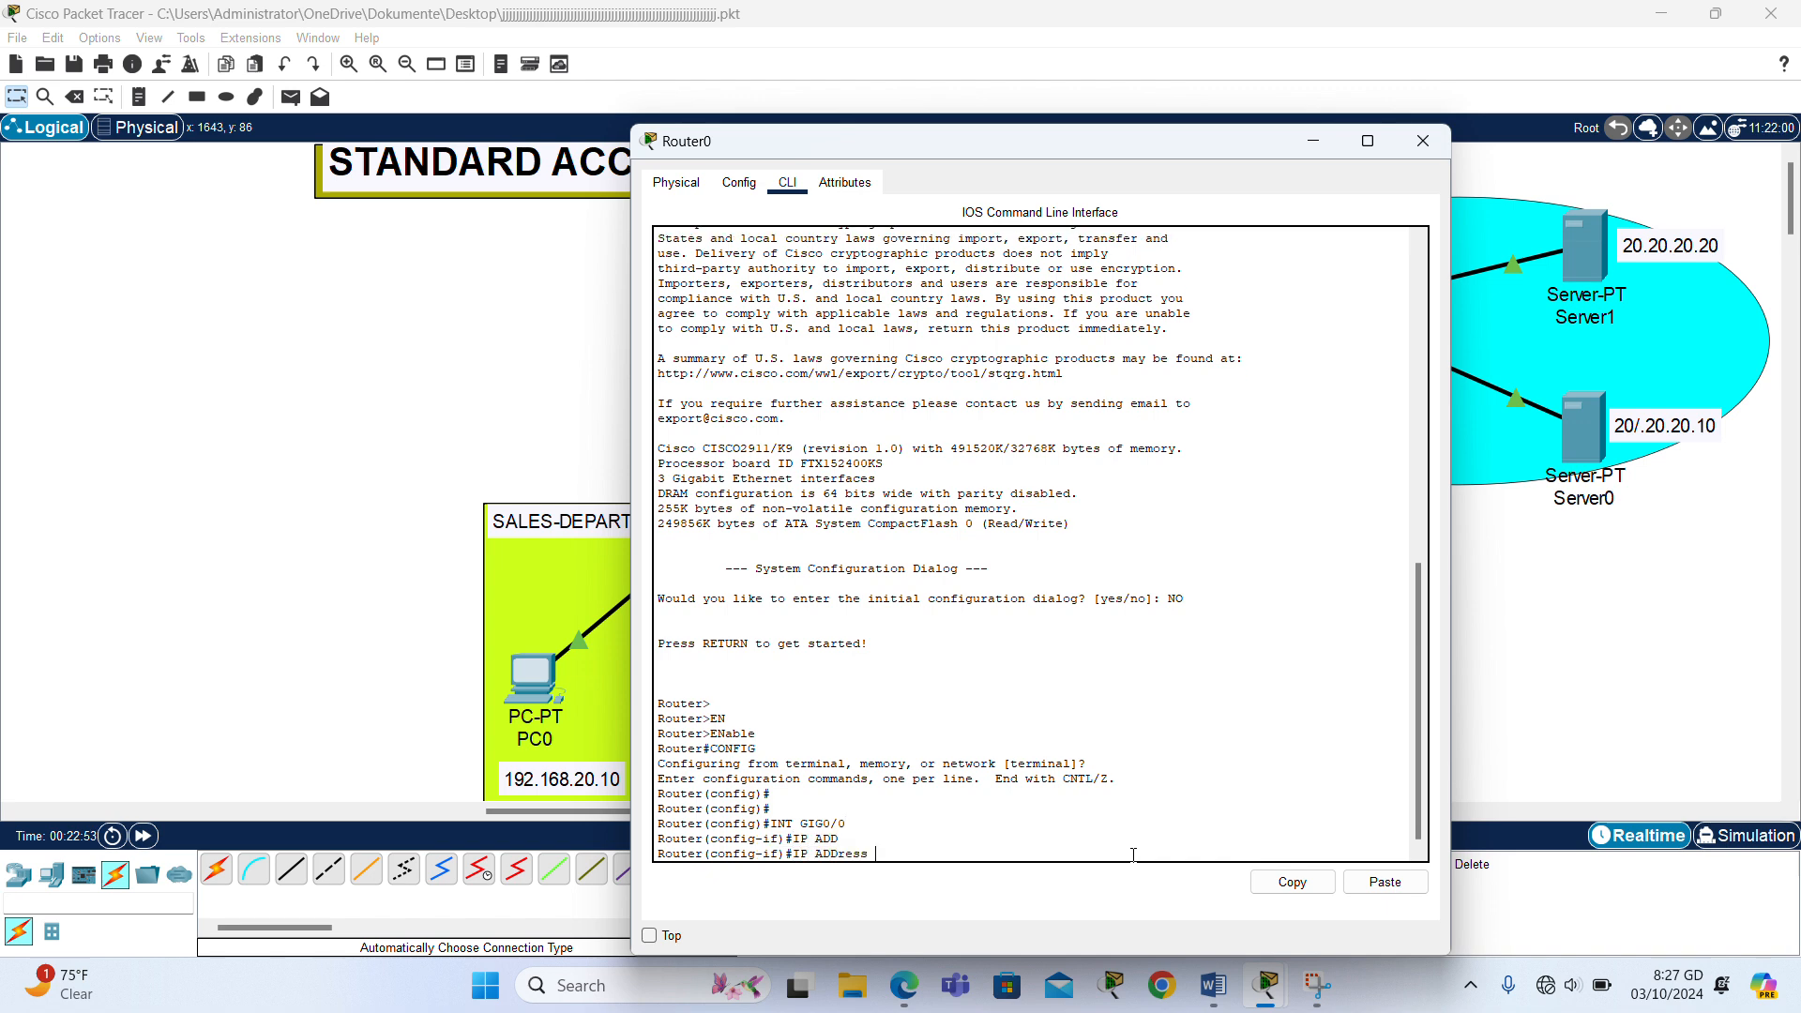
pyautogui.write('192.168.20.1 255.255.255')
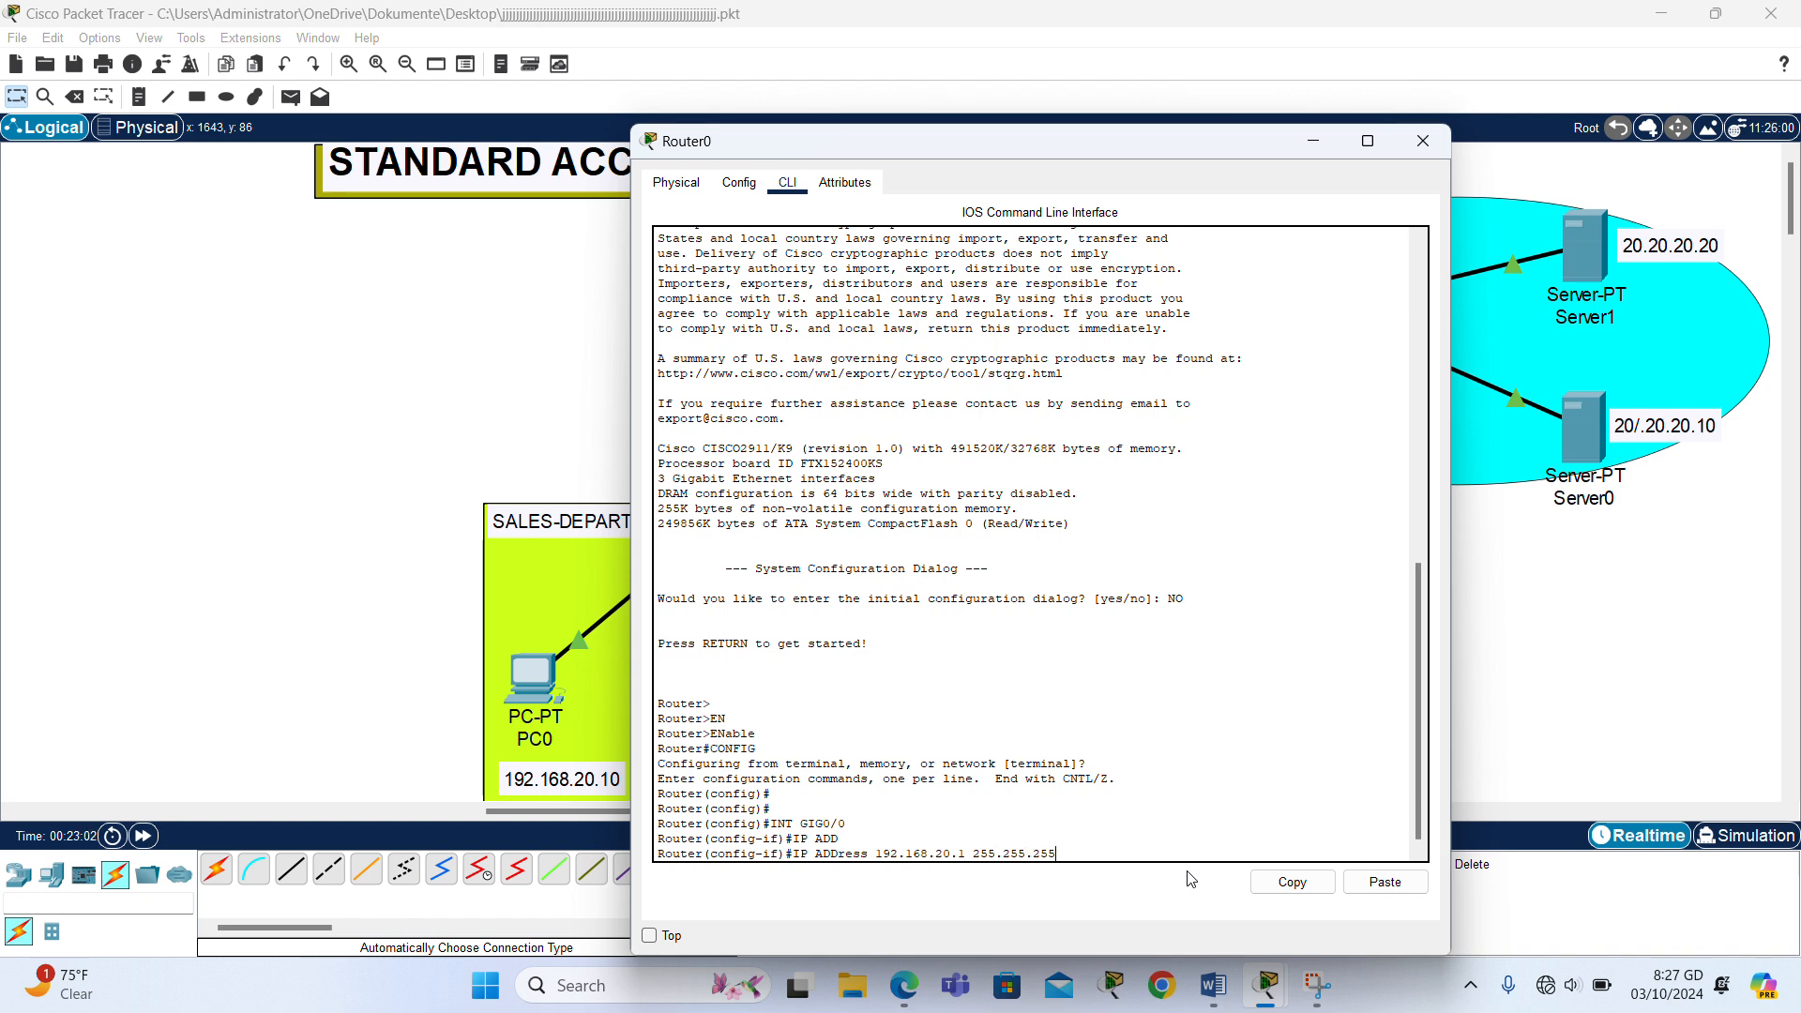
pyautogui.write('.0')
pyautogui.press('Return')
# - Enable the router's GigabitEthernet0/0 interface with the no shutdown command
pyautogui.write('NO')
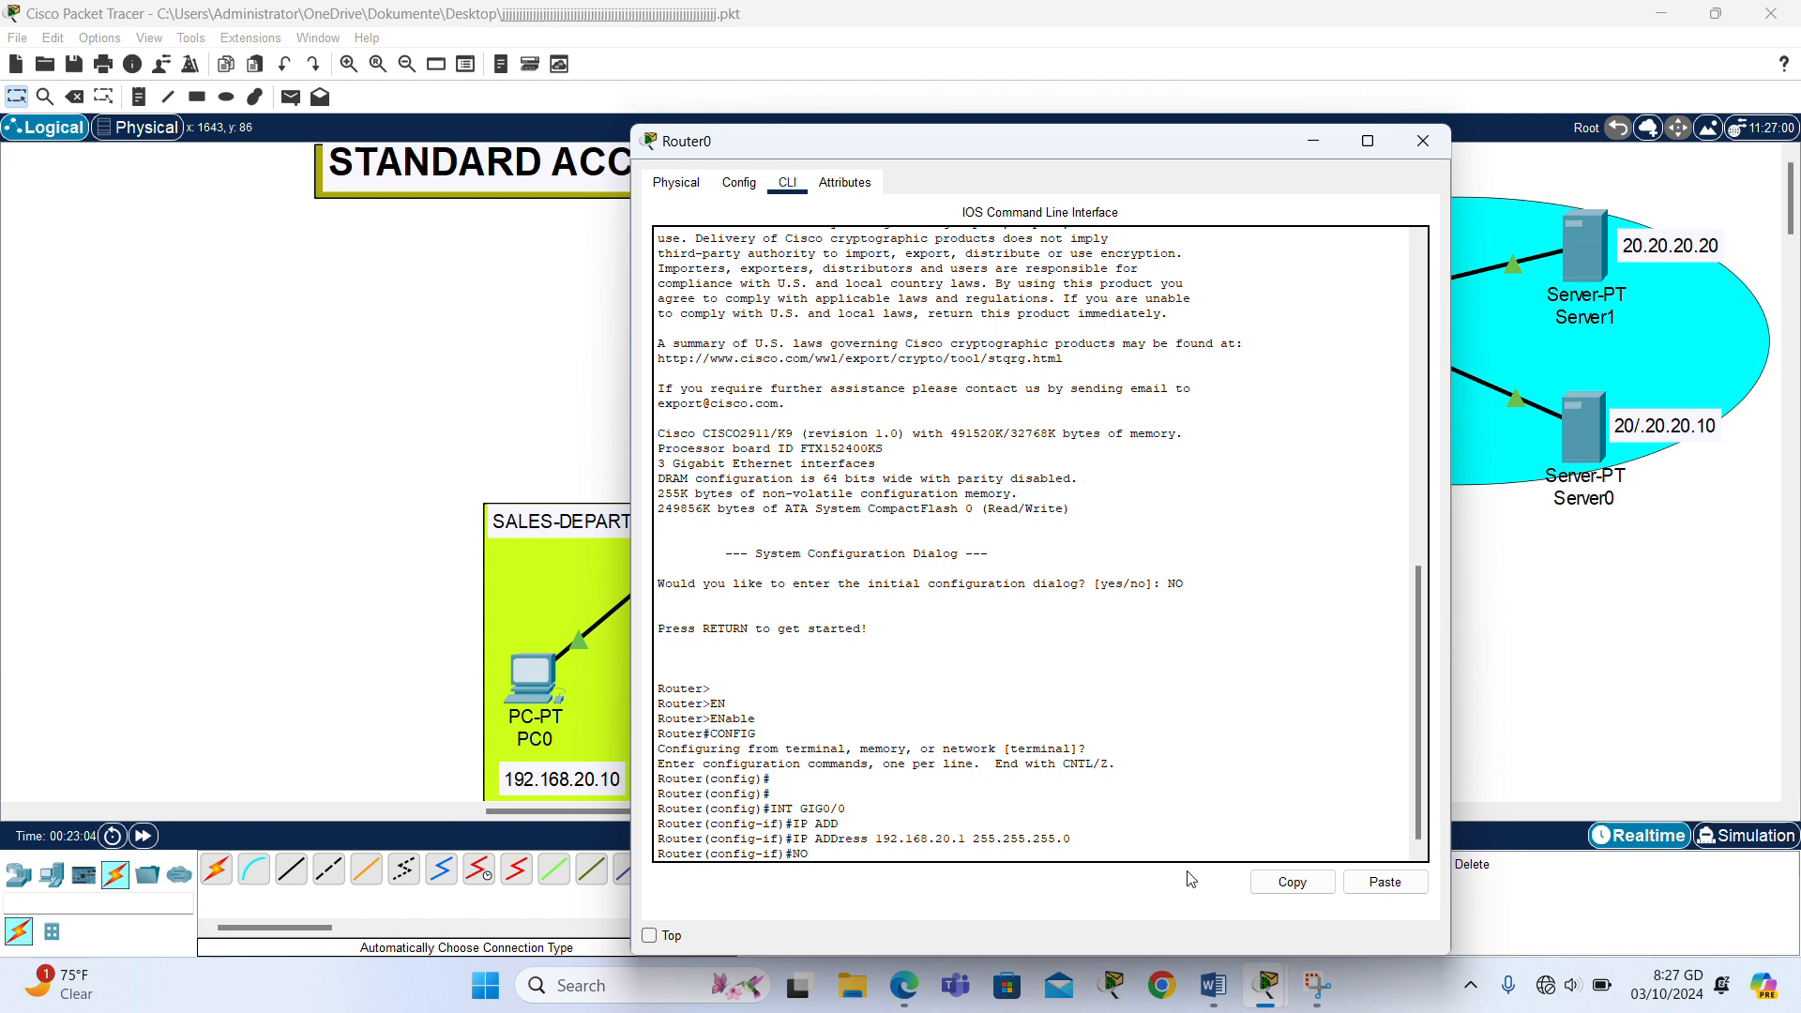
pyautogui.write(' SH')
pyautogui.press('Return')
pyautogui.press('Return')
pyautogui.press('Return')
pyautogui.press('Return')
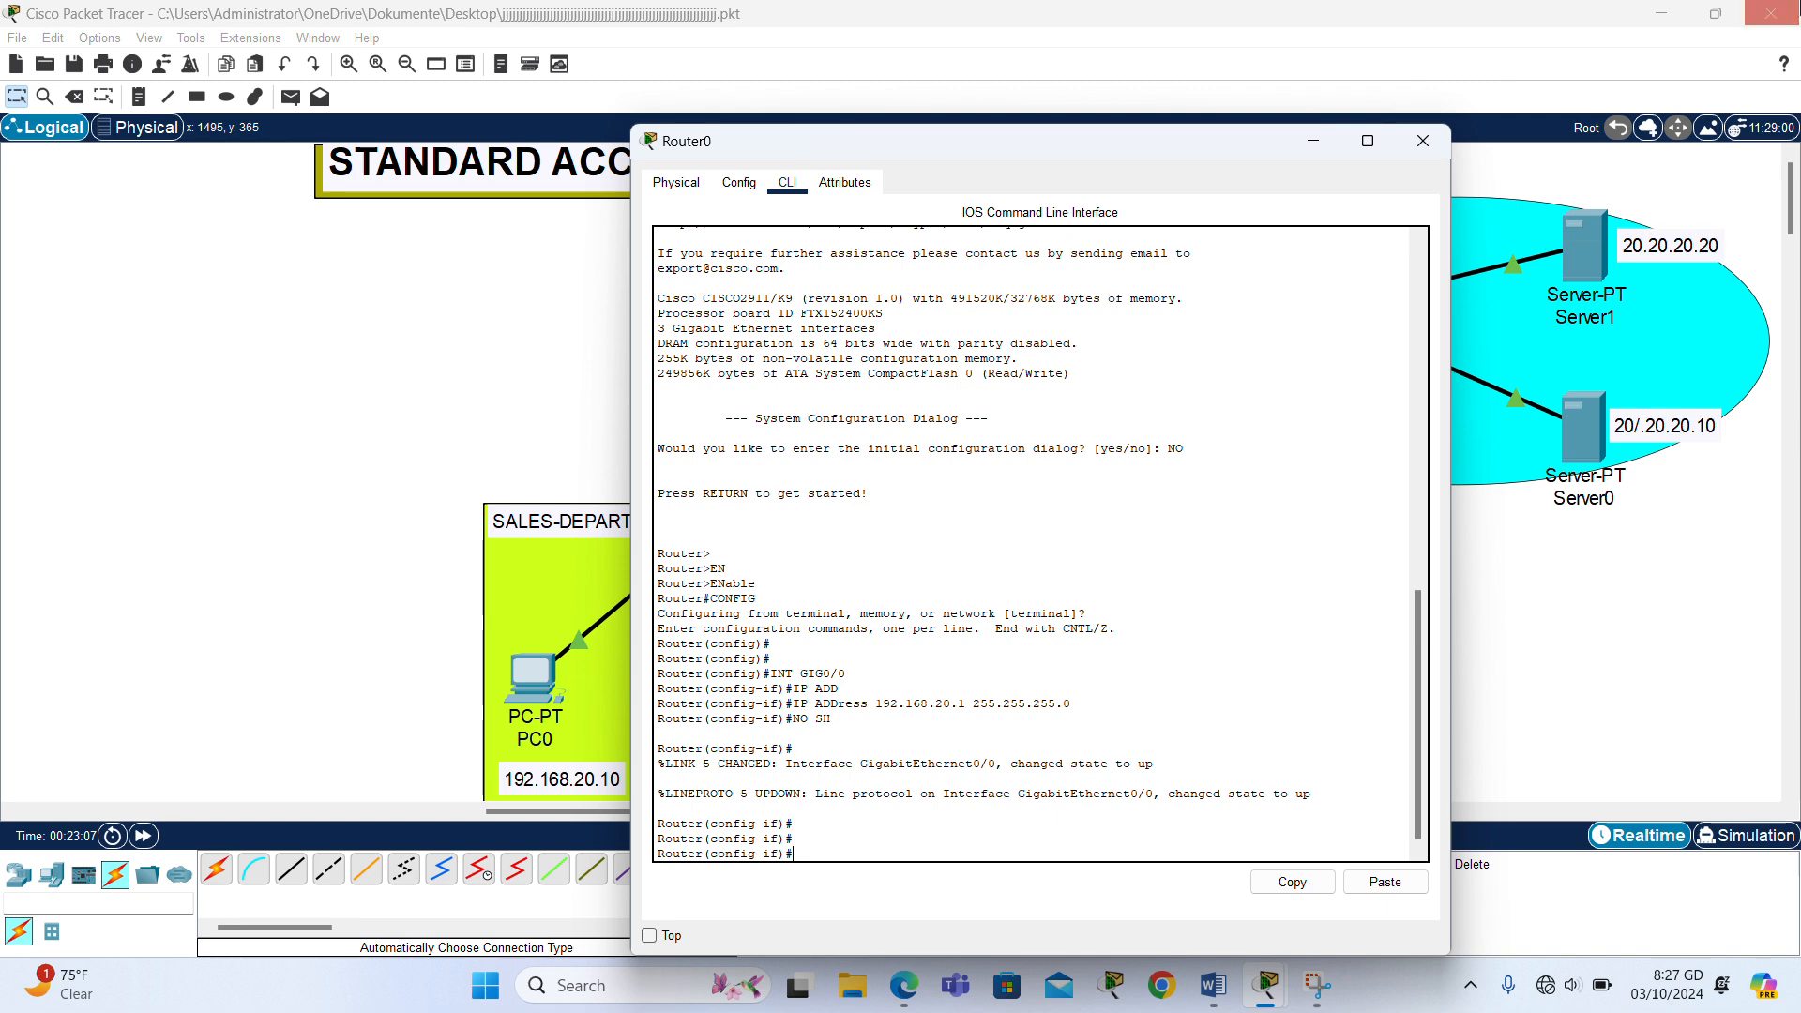
# - Assign IP address 20.20.20.1 with mask 255.255.255.0 to the router's GigabitEthernet0/1 interface
pyautogui.moveTo(1284, 147); pyautogui.dragTo(683, 75)
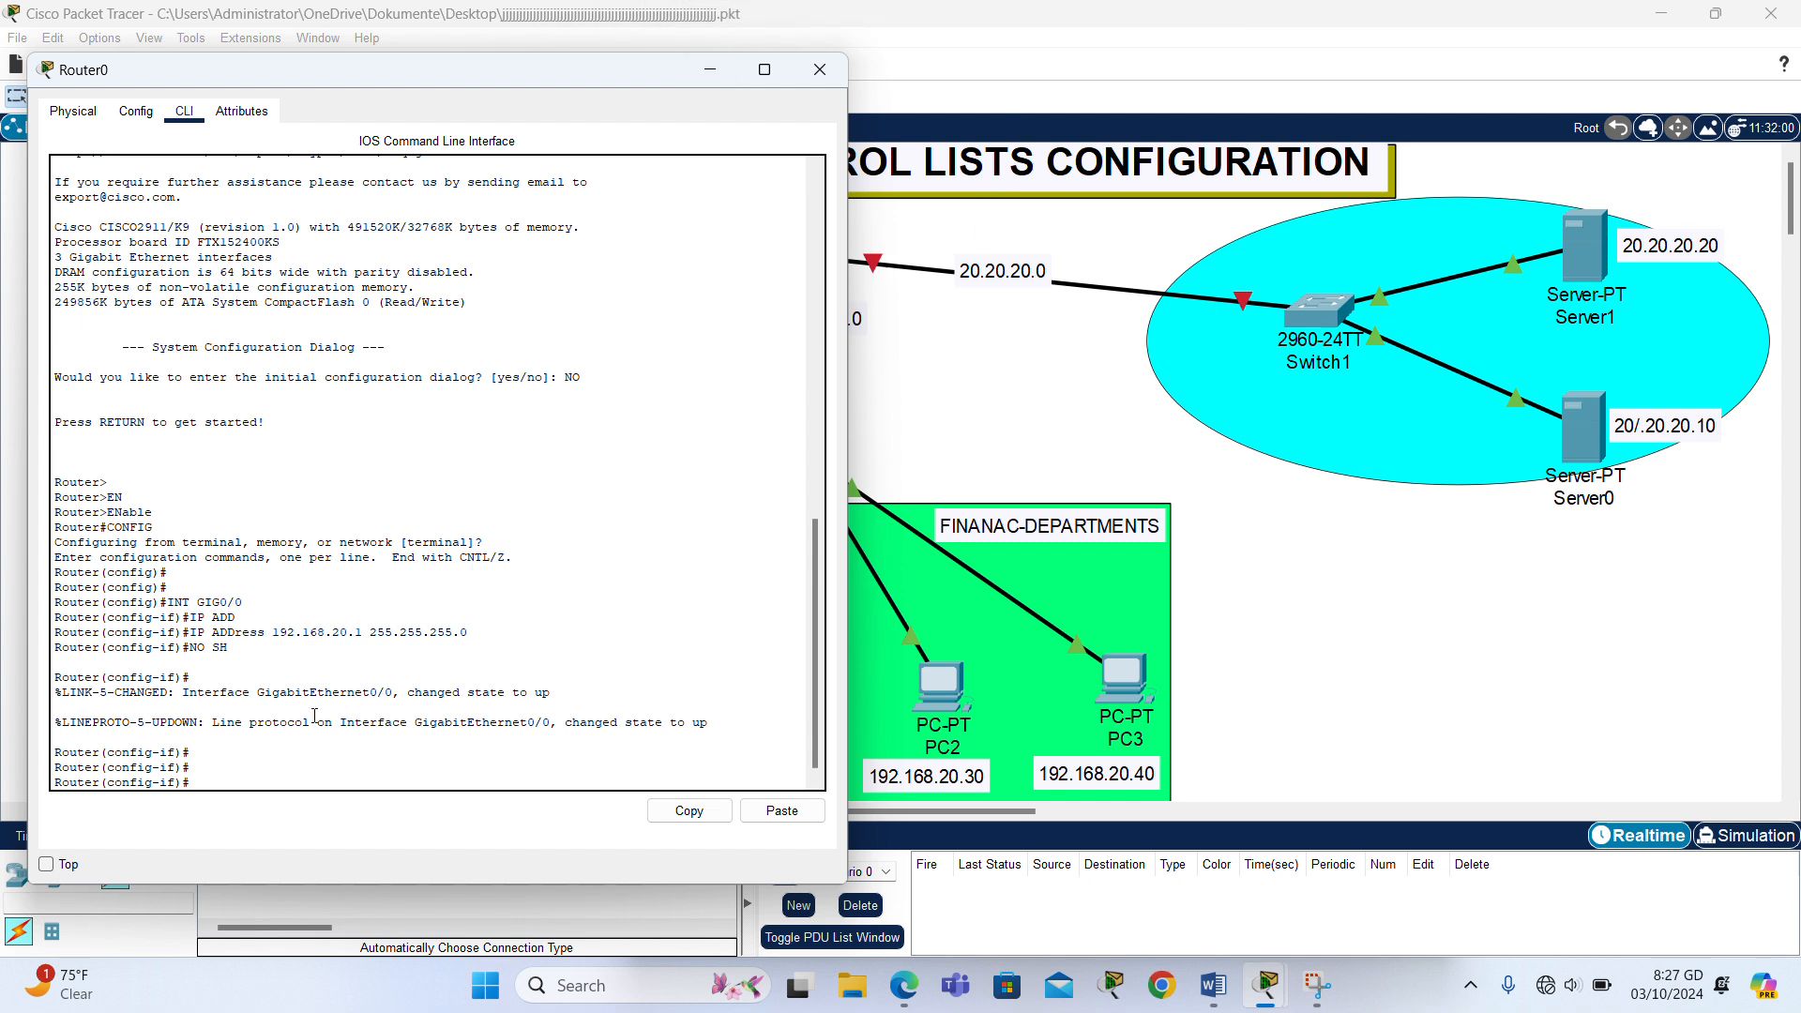
pyautogui.write('INT GIG0/1')
pyautogui.press('Return')
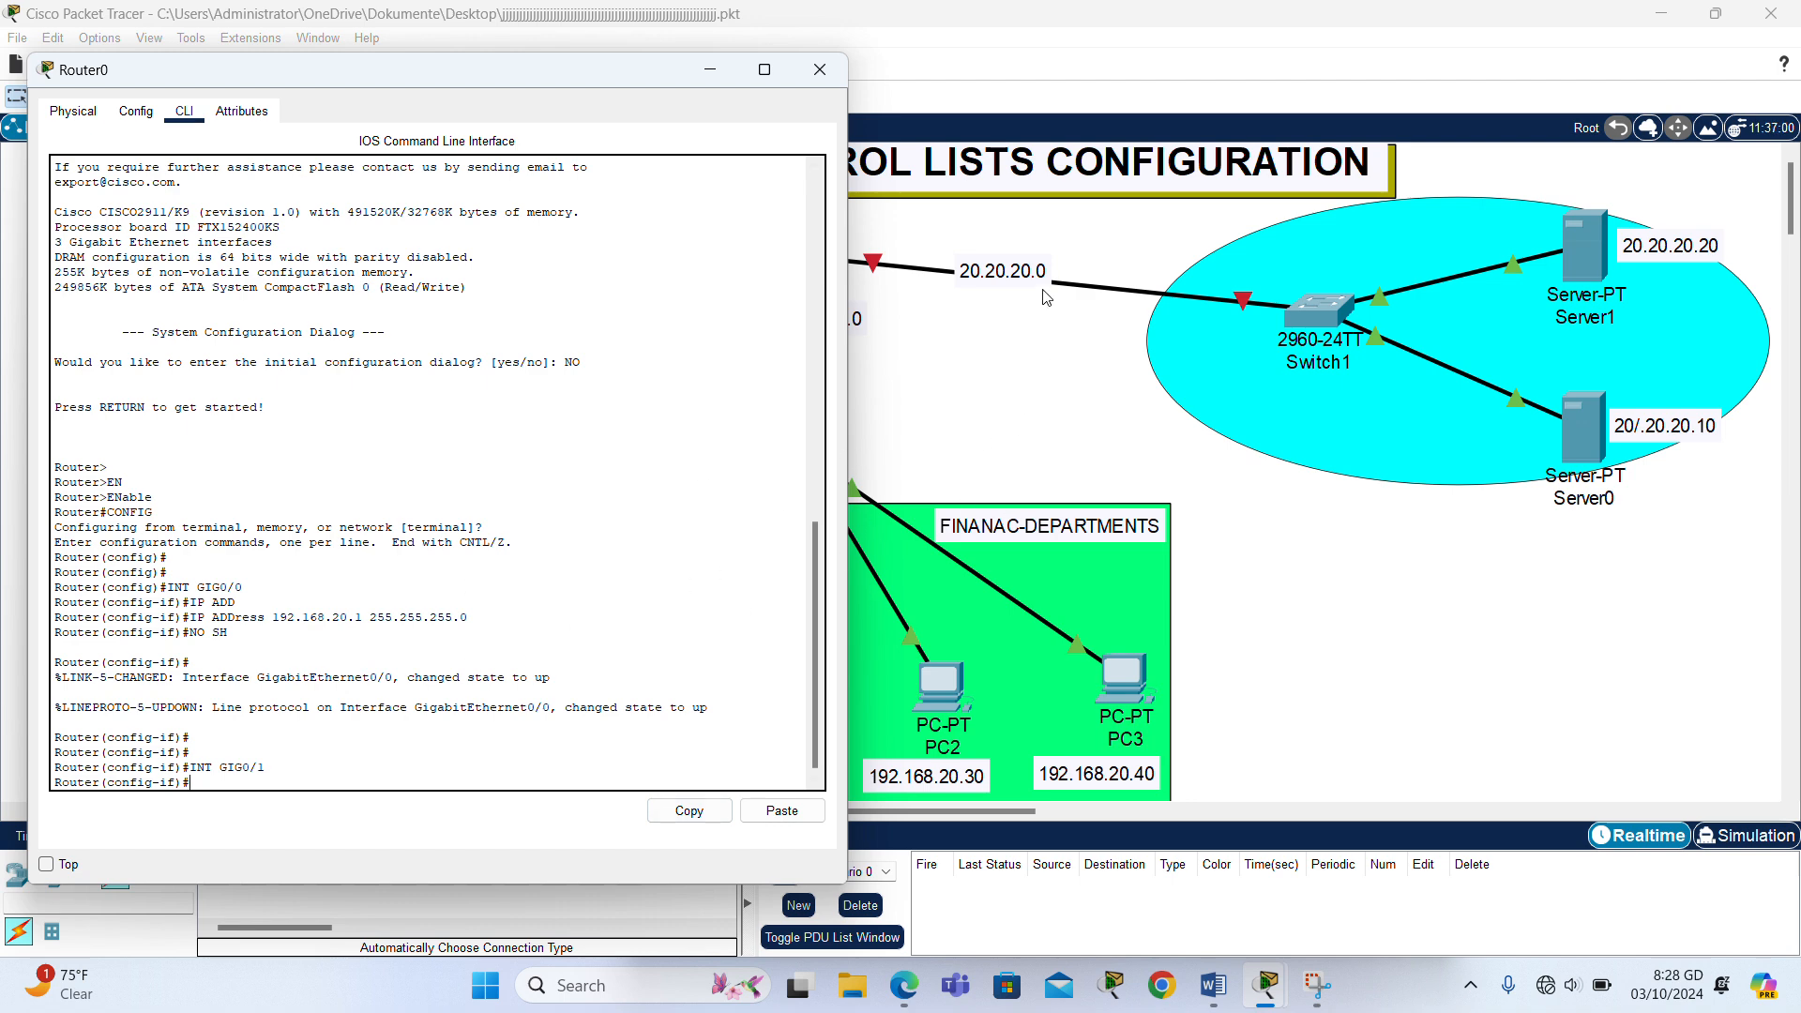
pyautogui.write('IP ADD')
pyautogui.press('Tab')
pyautogui.write('2')
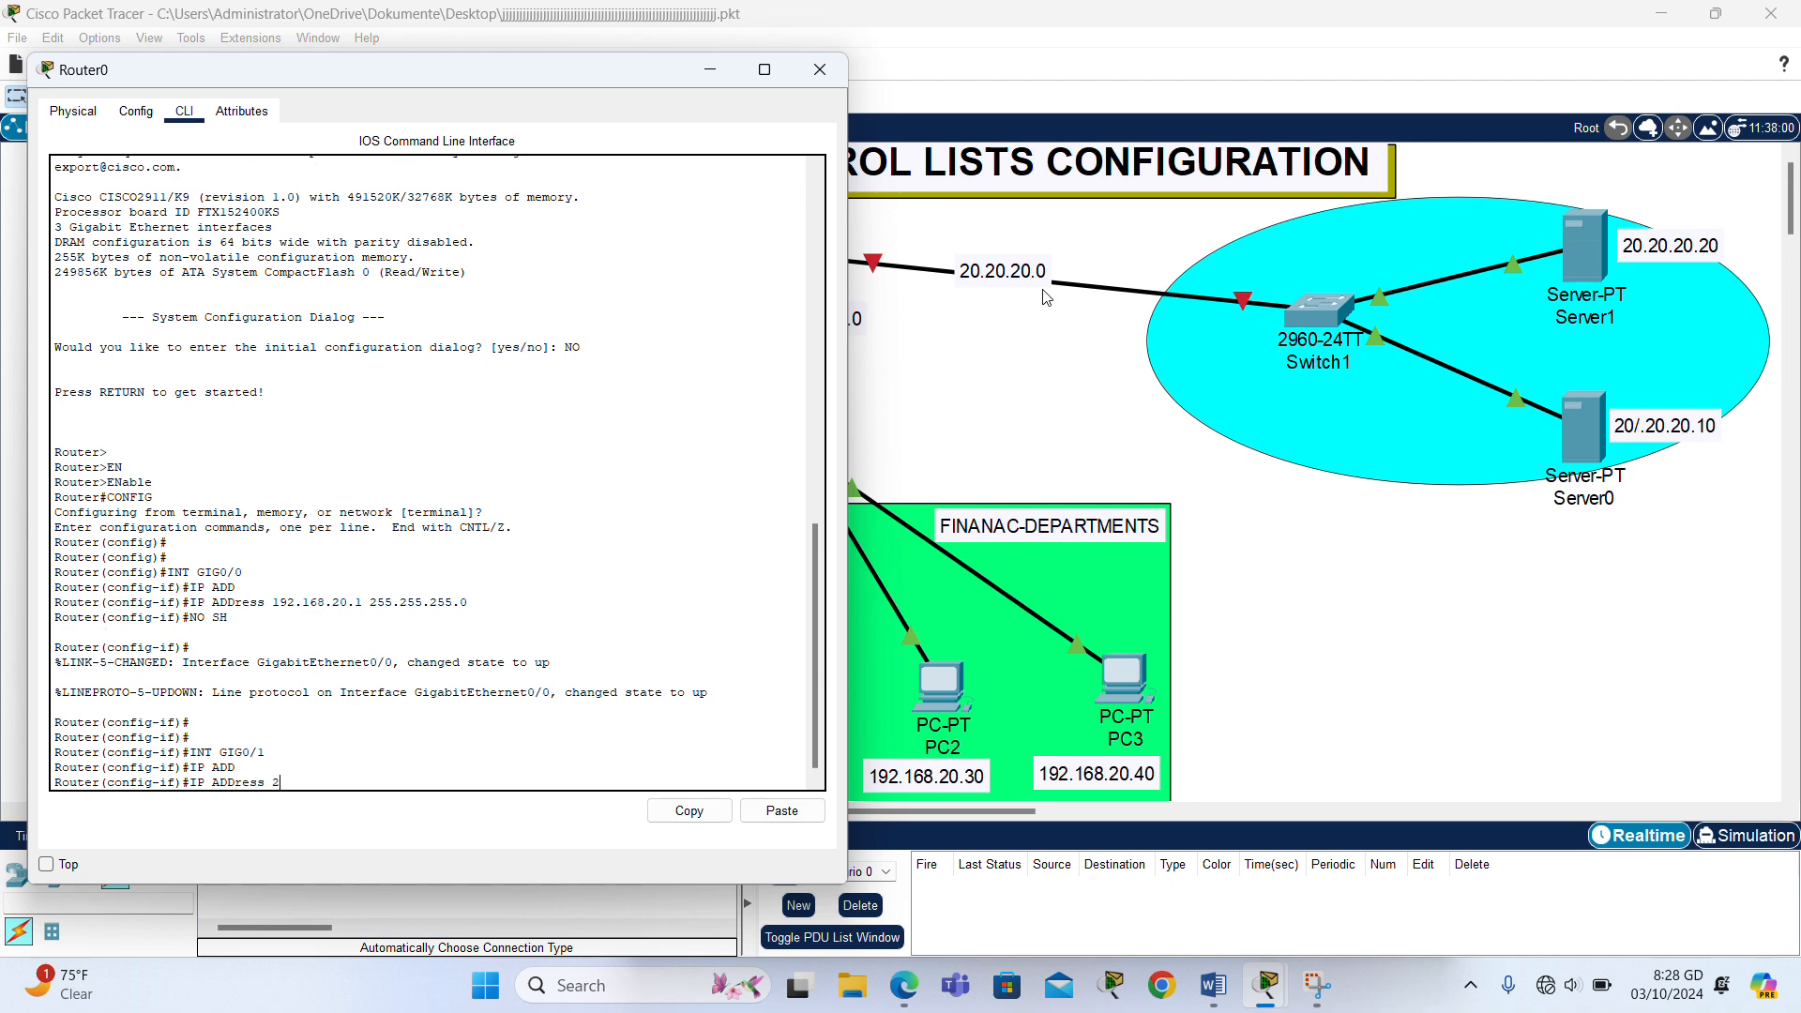
pyautogui.write('0.20.20.1 255.255.255.0')
pyautogui.press('Return')
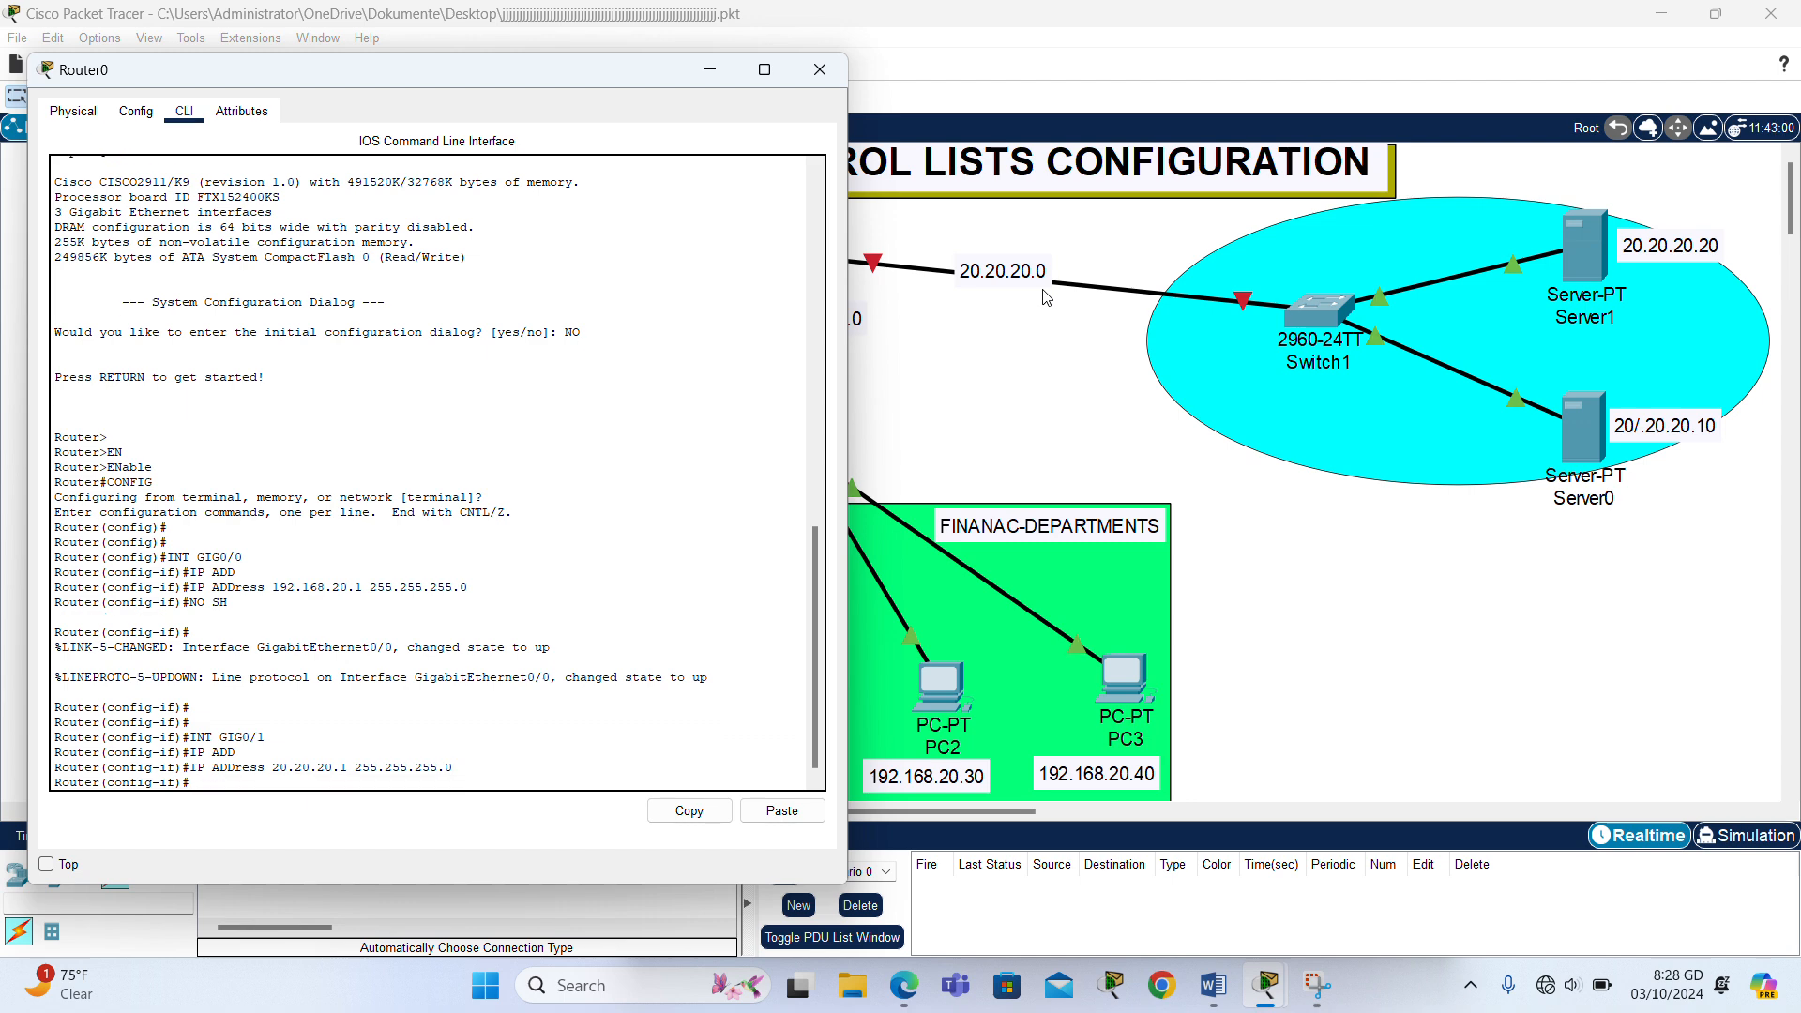
# - Enable the router's GigabitEthernet0/1 interface with no shutdown and close the router's window
pyautogui.write('NO SH')
pyautogui.press('Return')
pyautogui.press('Return')
pyautogui.press('Return')
pyautogui.press('Return')
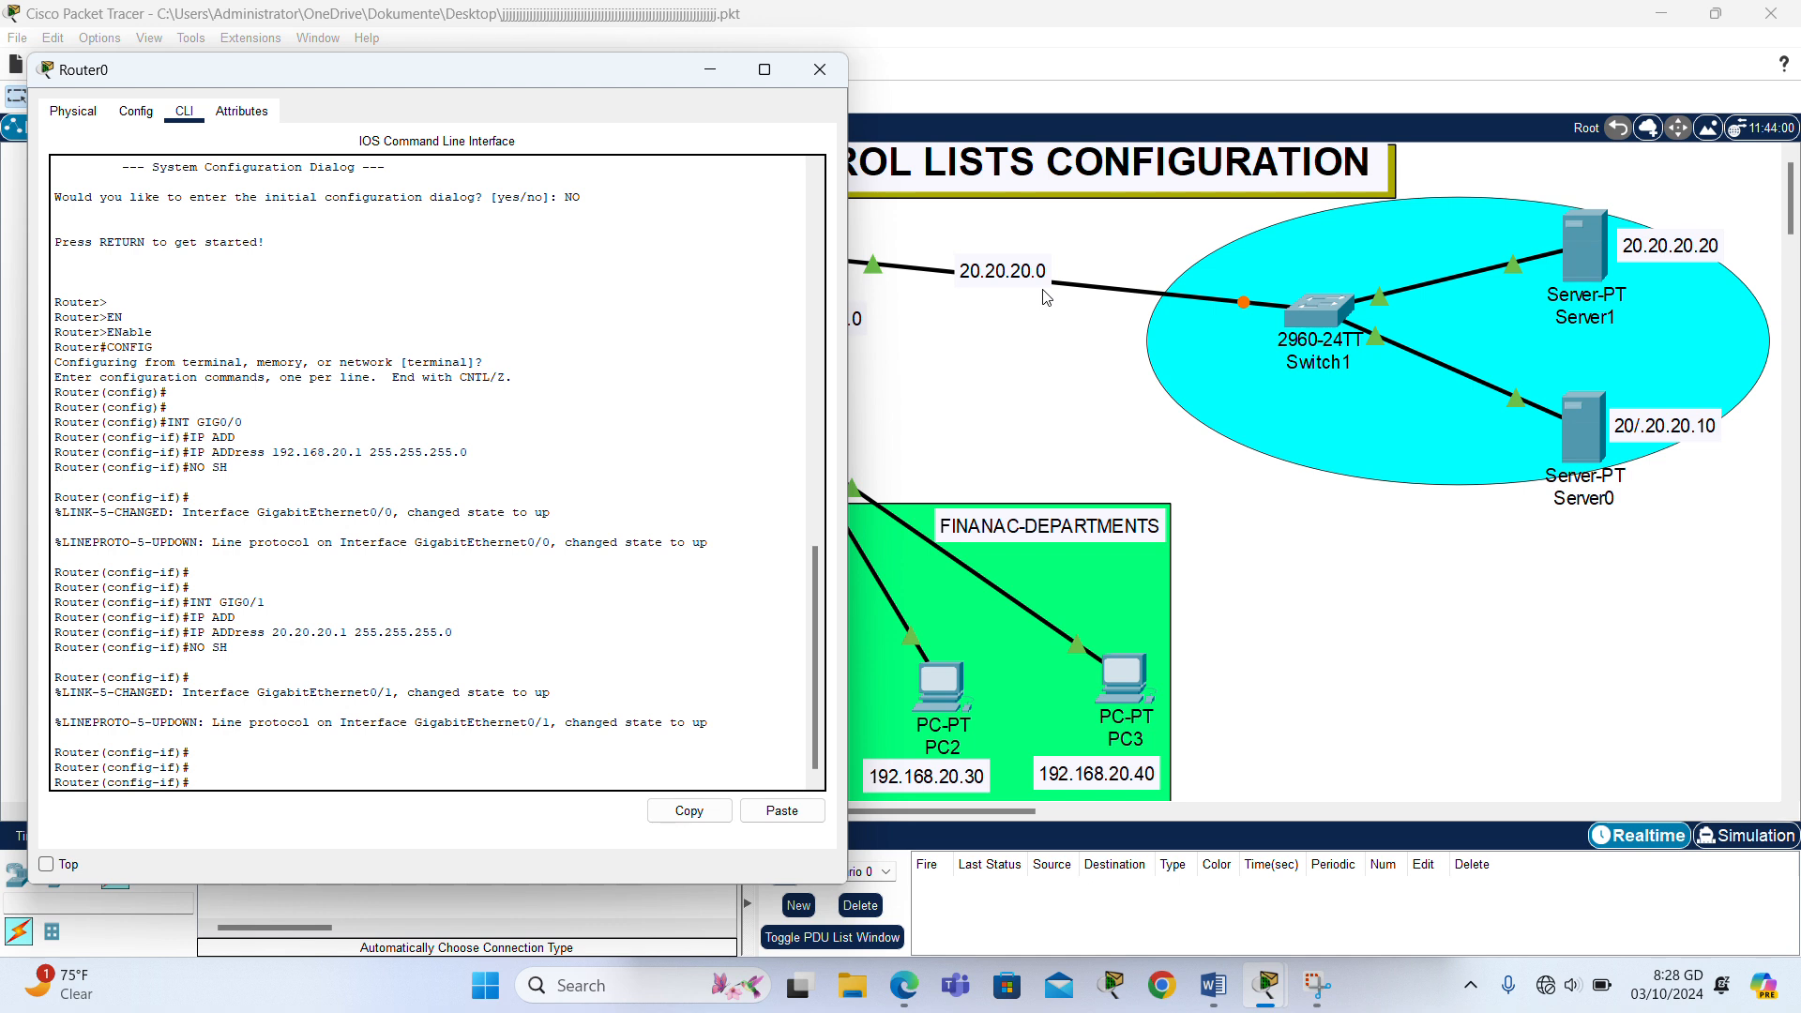
pyautogui.click(821, 71)
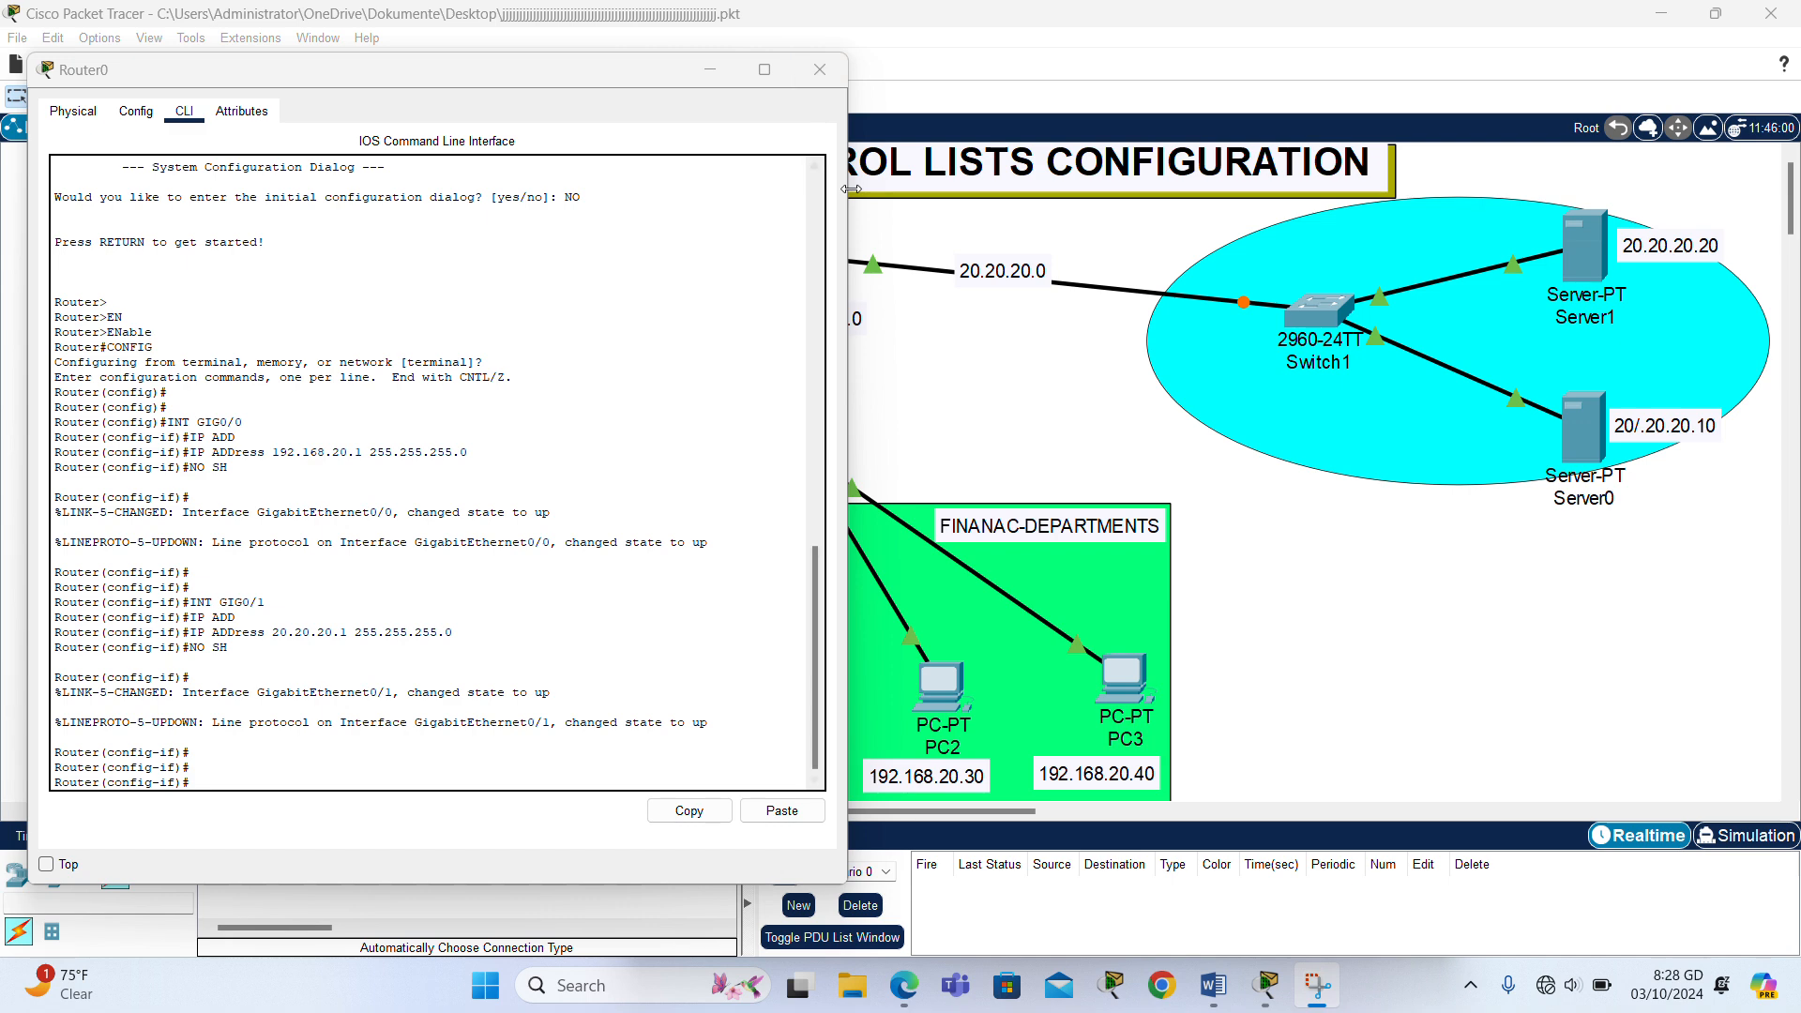
pyautogui.click(969, 375)
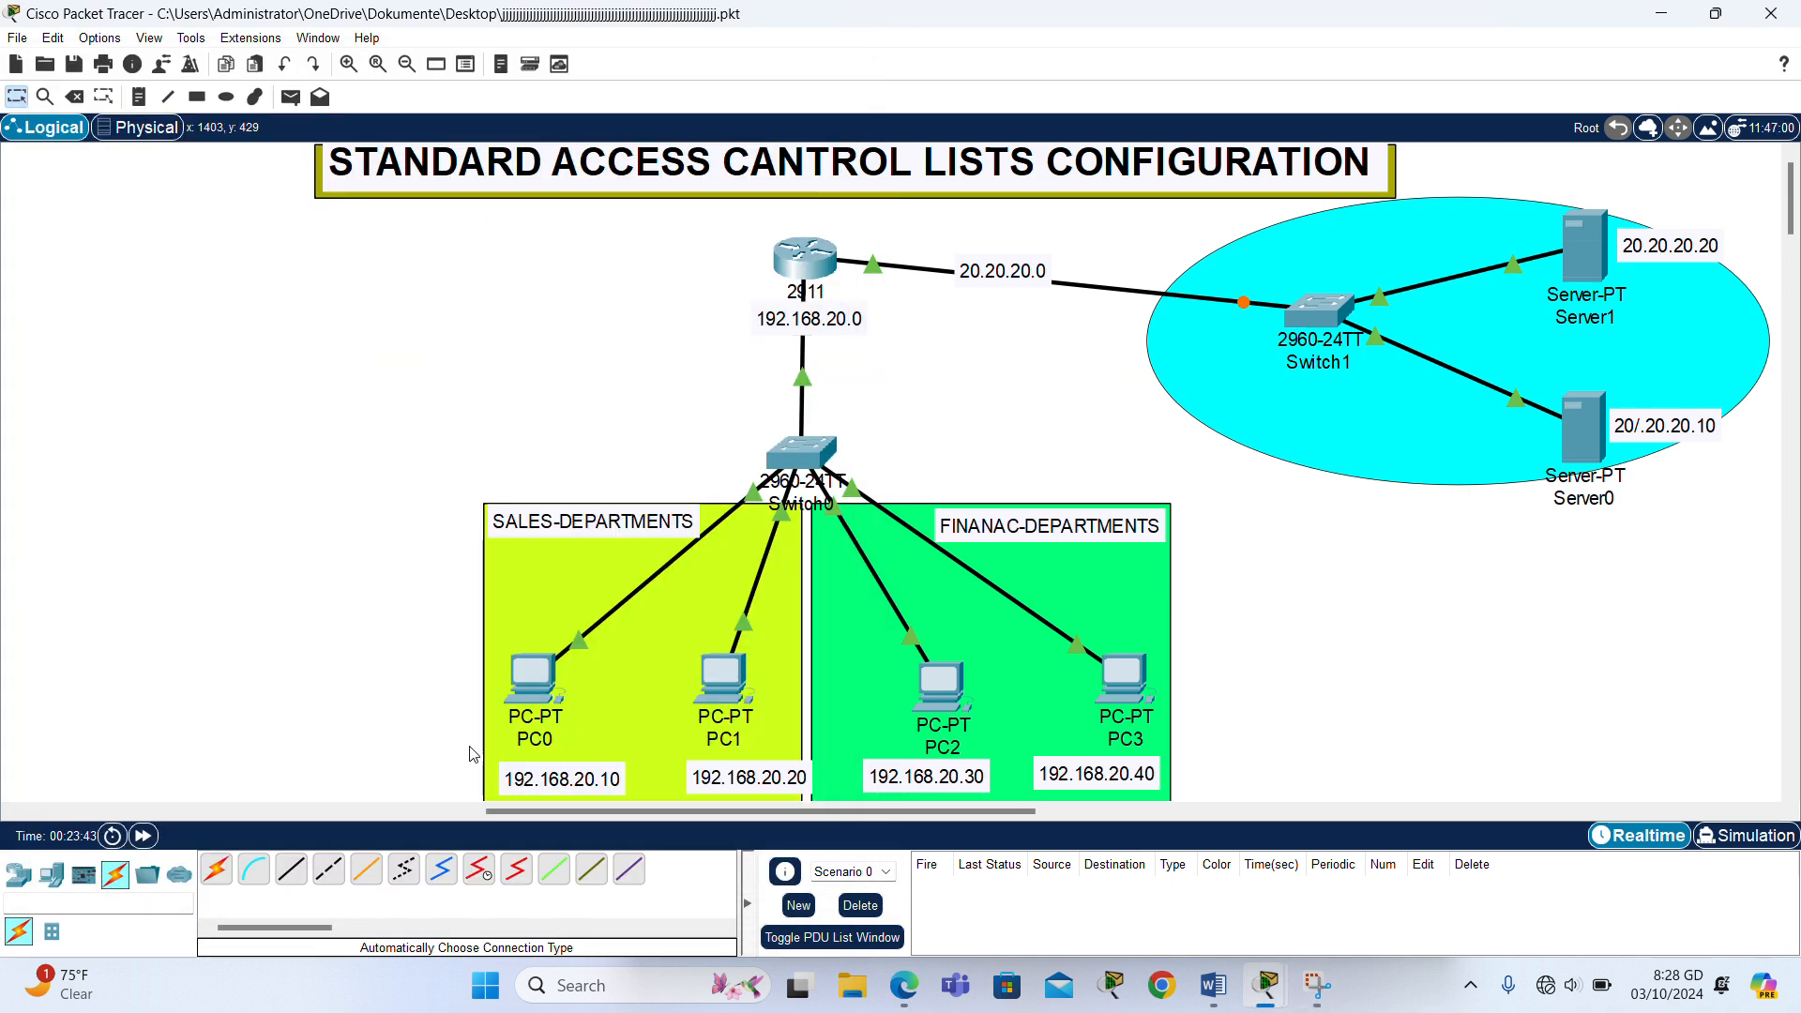
# - Set PC0's static IPv4 address to 192.168.20.10 with subnet mask 255.255.255.0
pyautogui.click(506, 696)
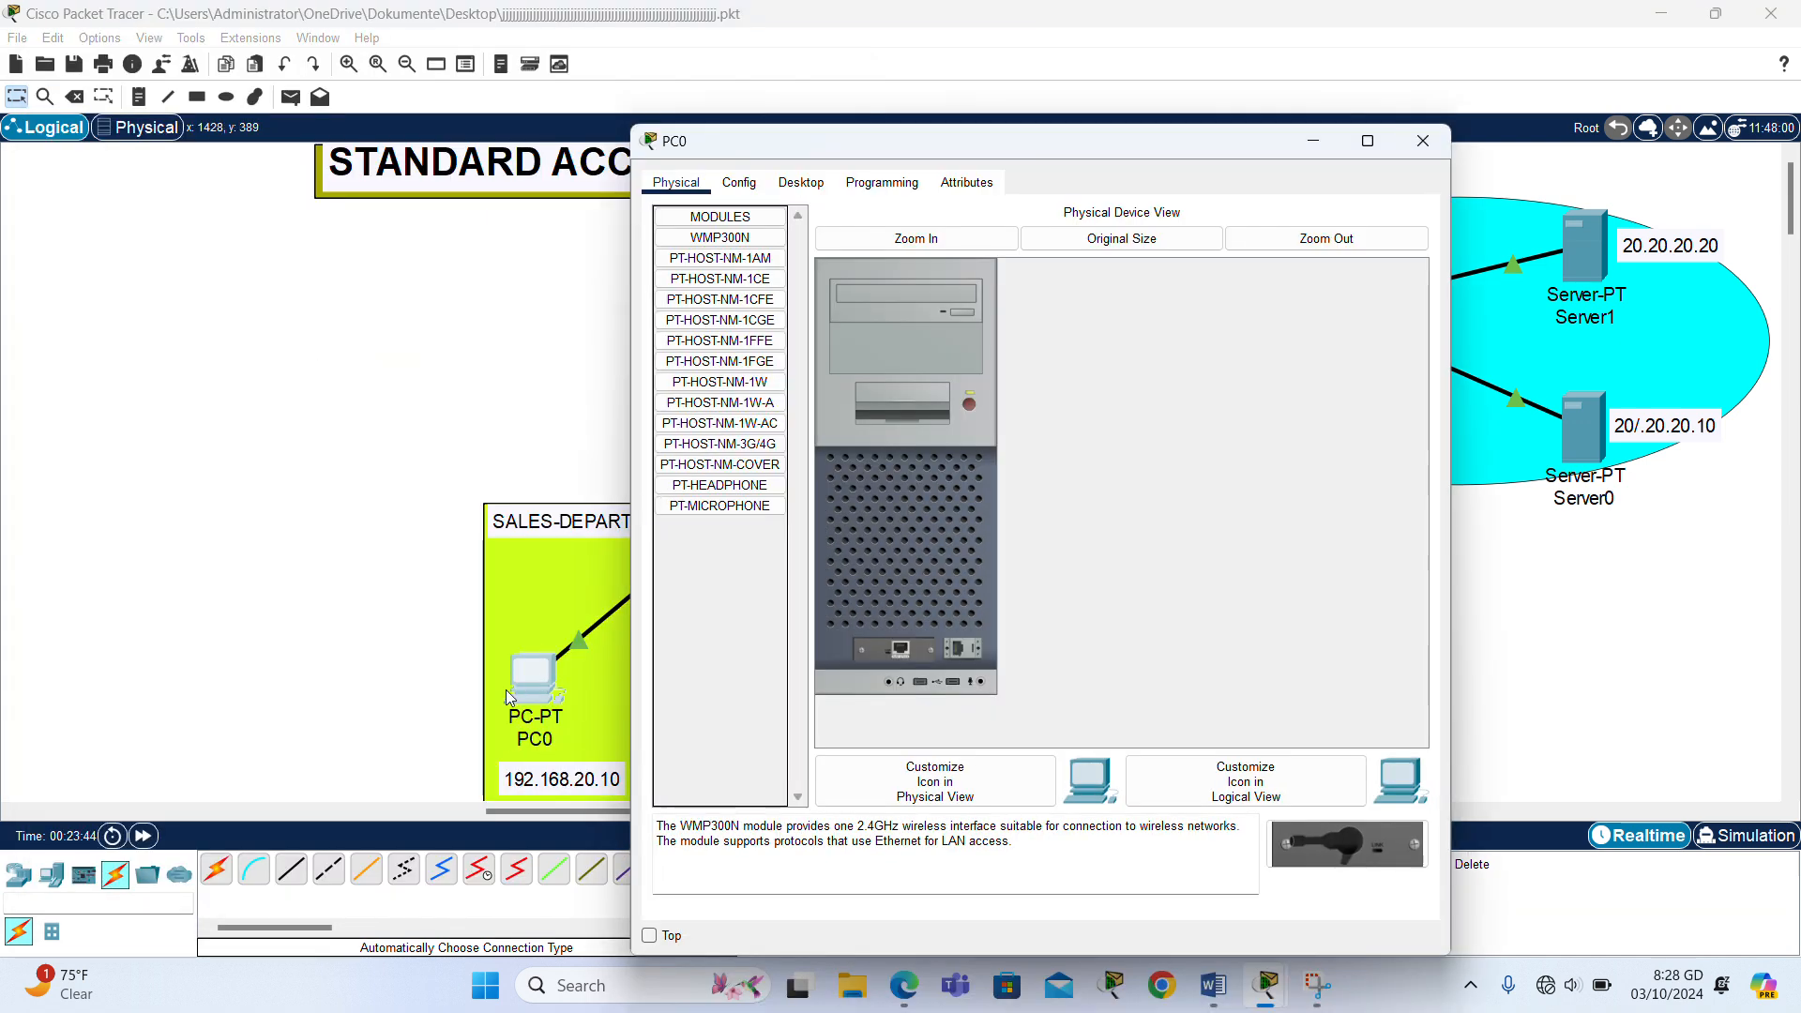
pyautogui.click(809, 184)
pyautogui.click(759, 294)
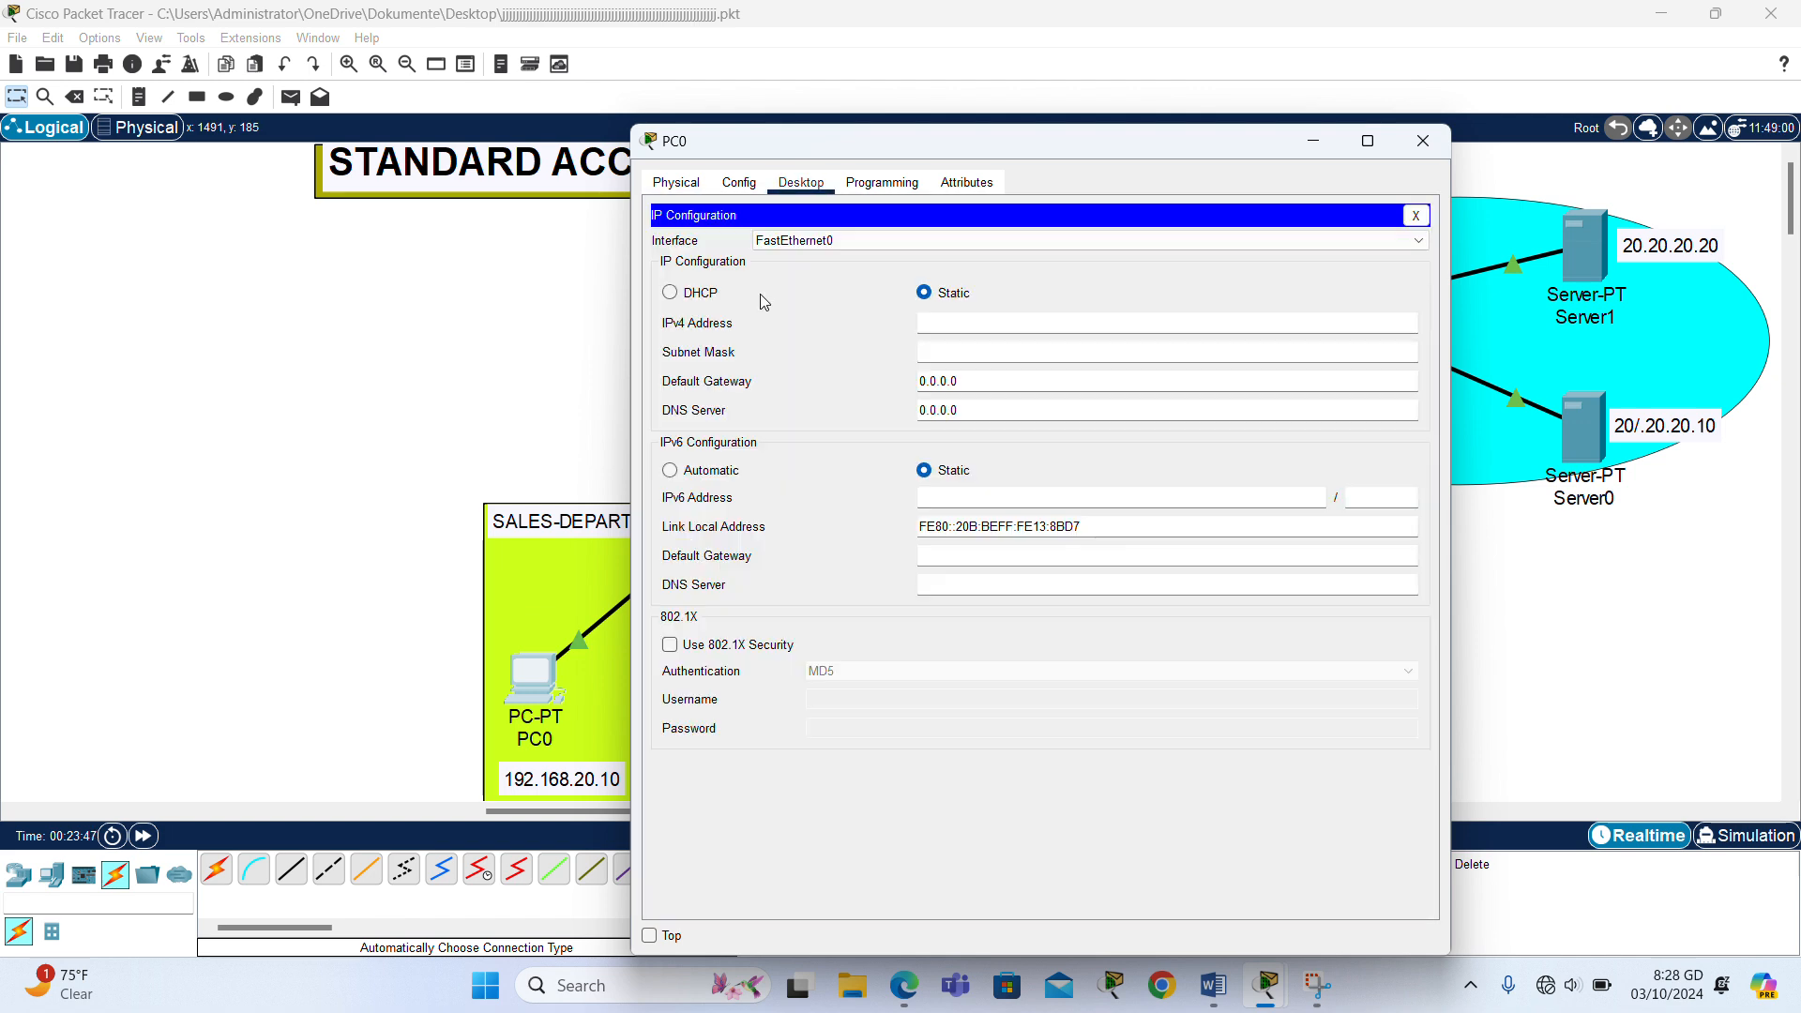
pyautogui.click(953, 319)
pyautogui.write('192.')
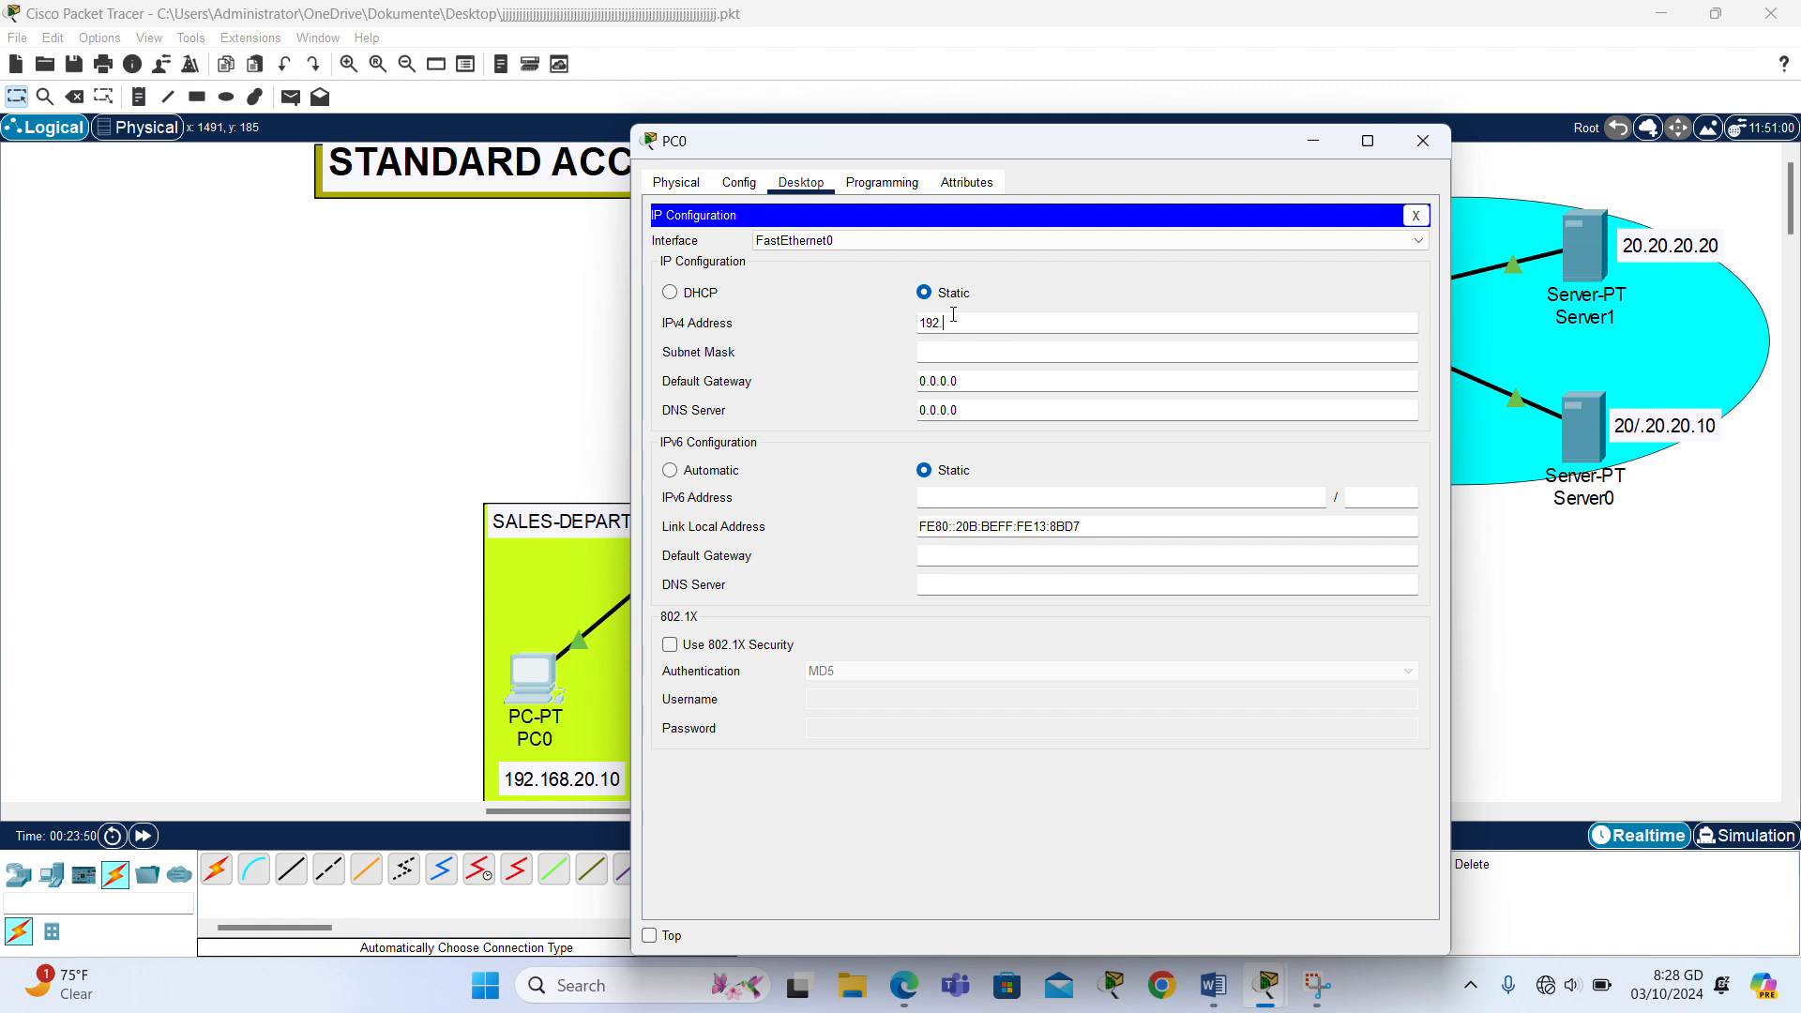
pyautogui.write('168.20.10')
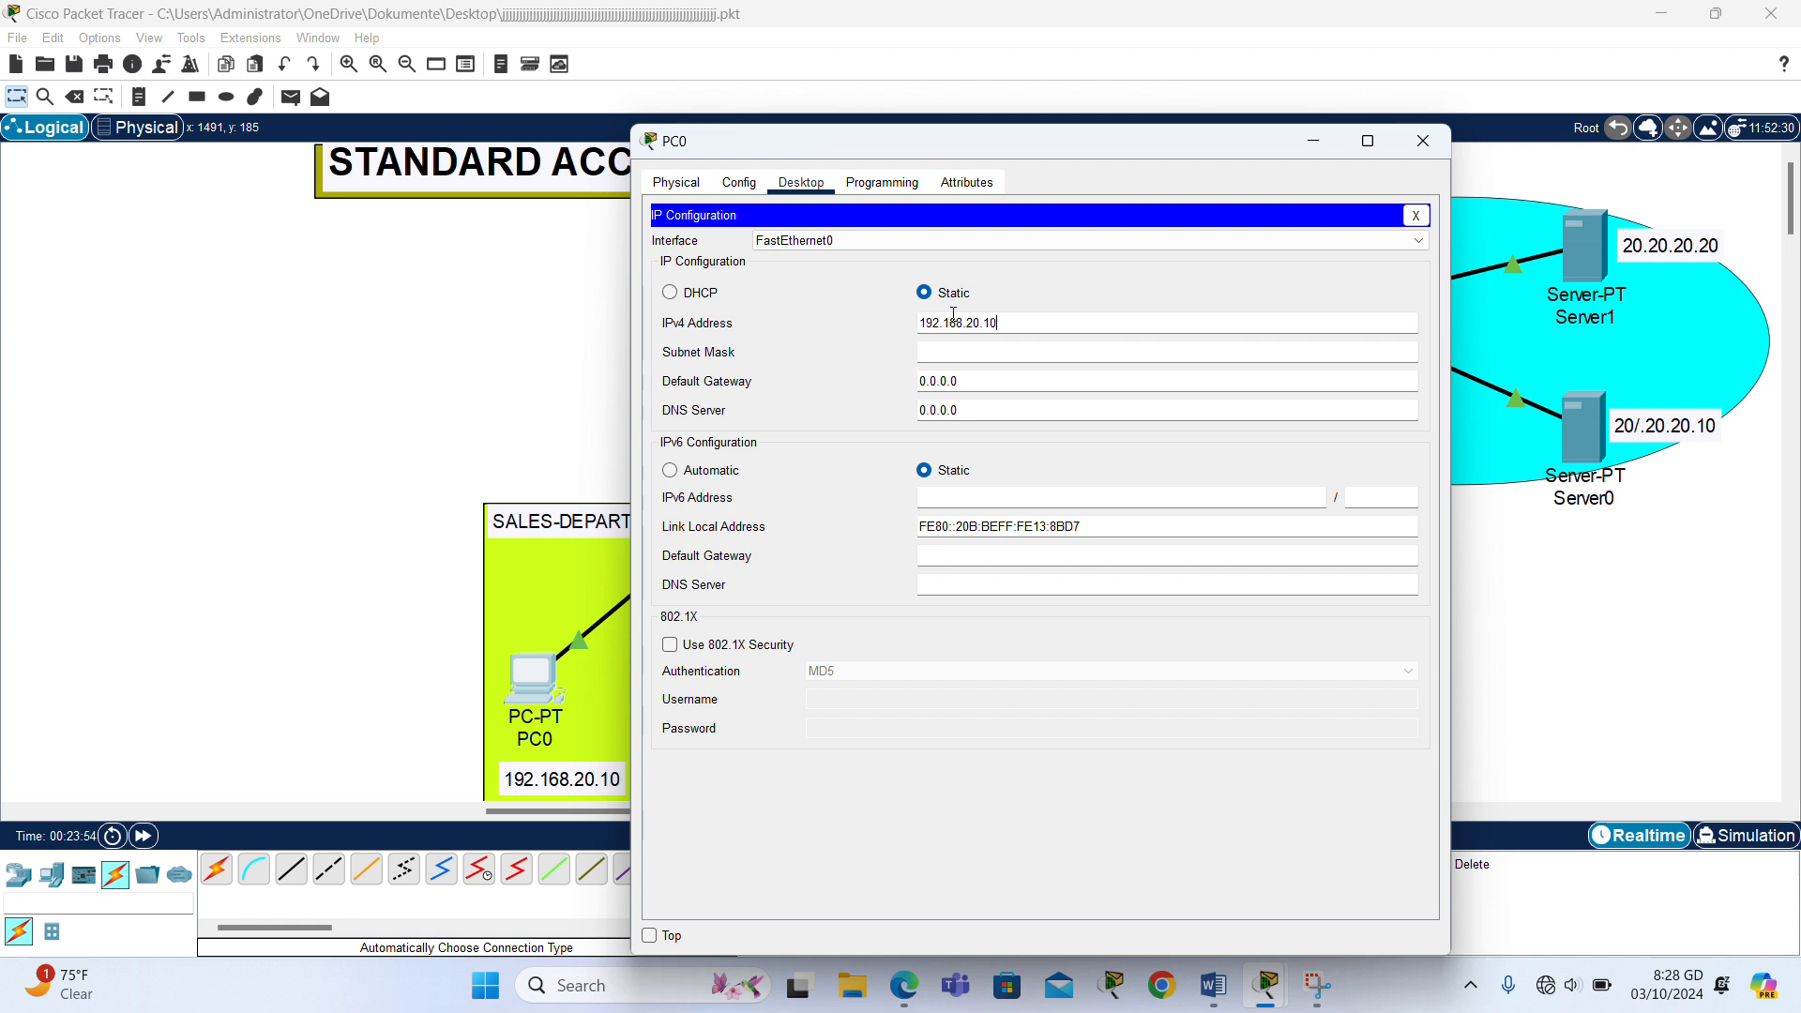
pyautogui.click(979, 356)
# - Set PC0's default gateway to 192.168.20.1 and close its window
pyautogui.click(992, 383)
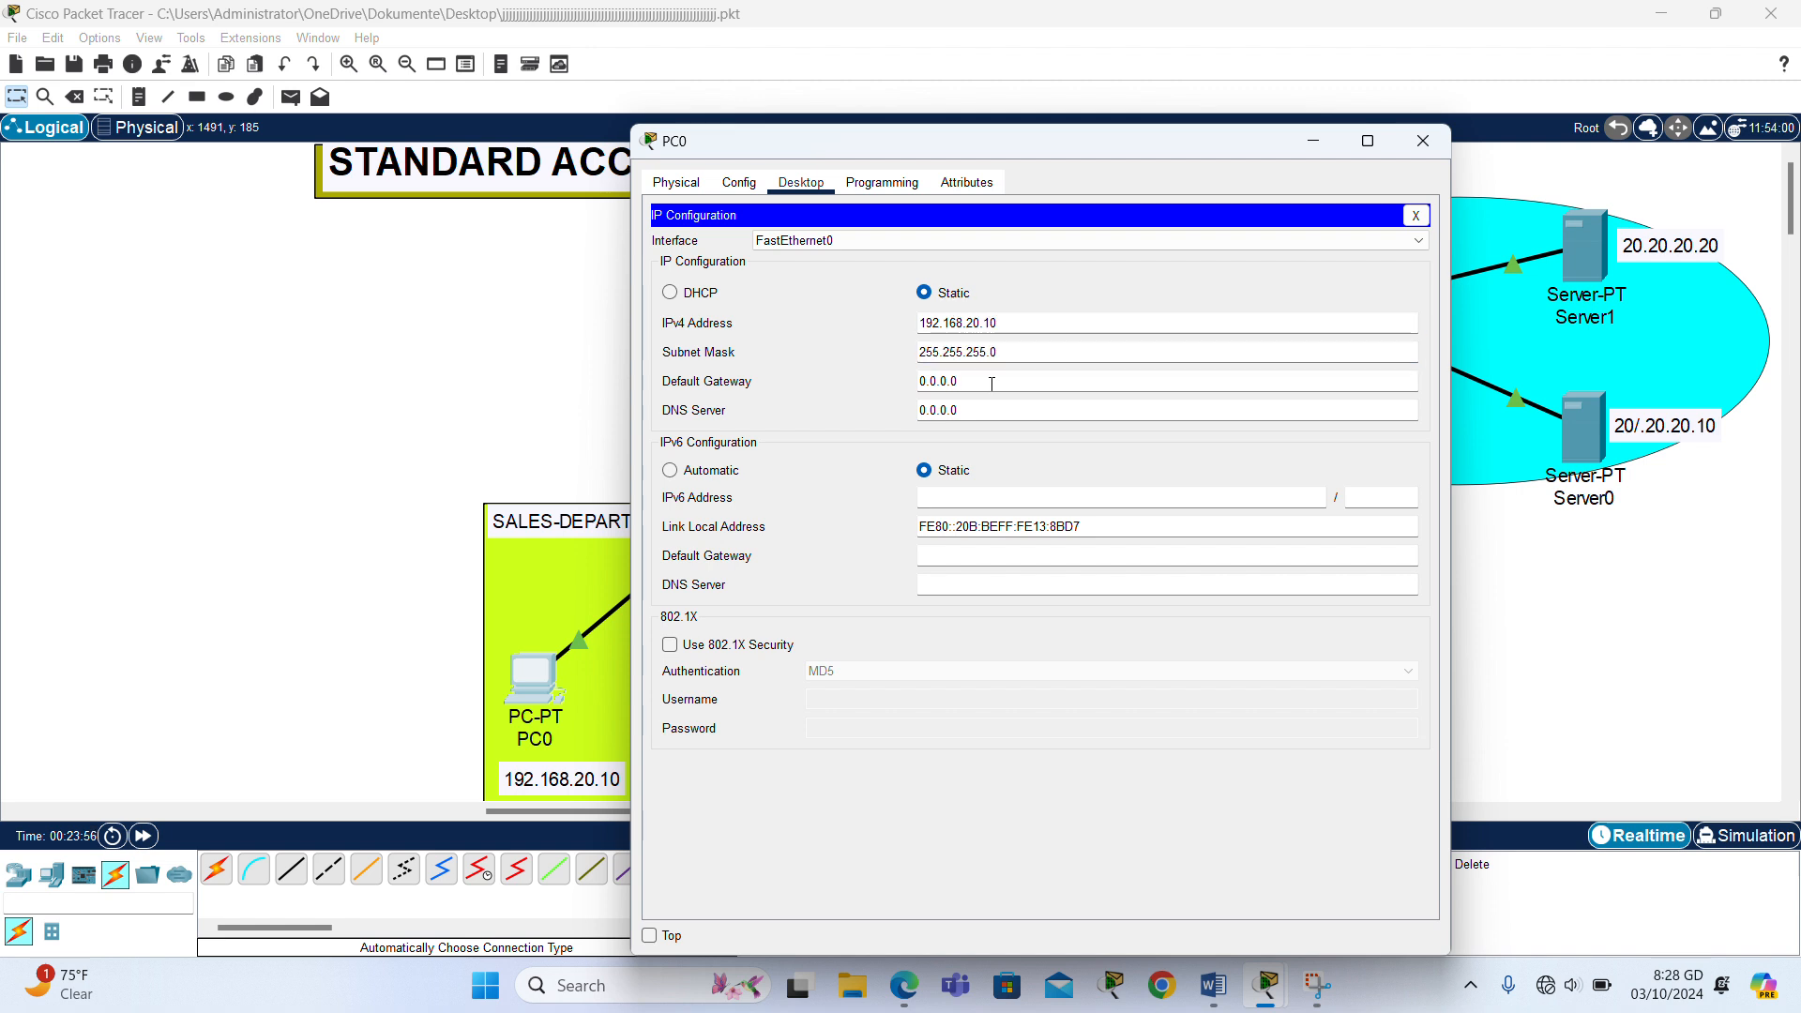
pyautogui.moveTo(1032, 324); pyautogui.dragTo(723, 343)
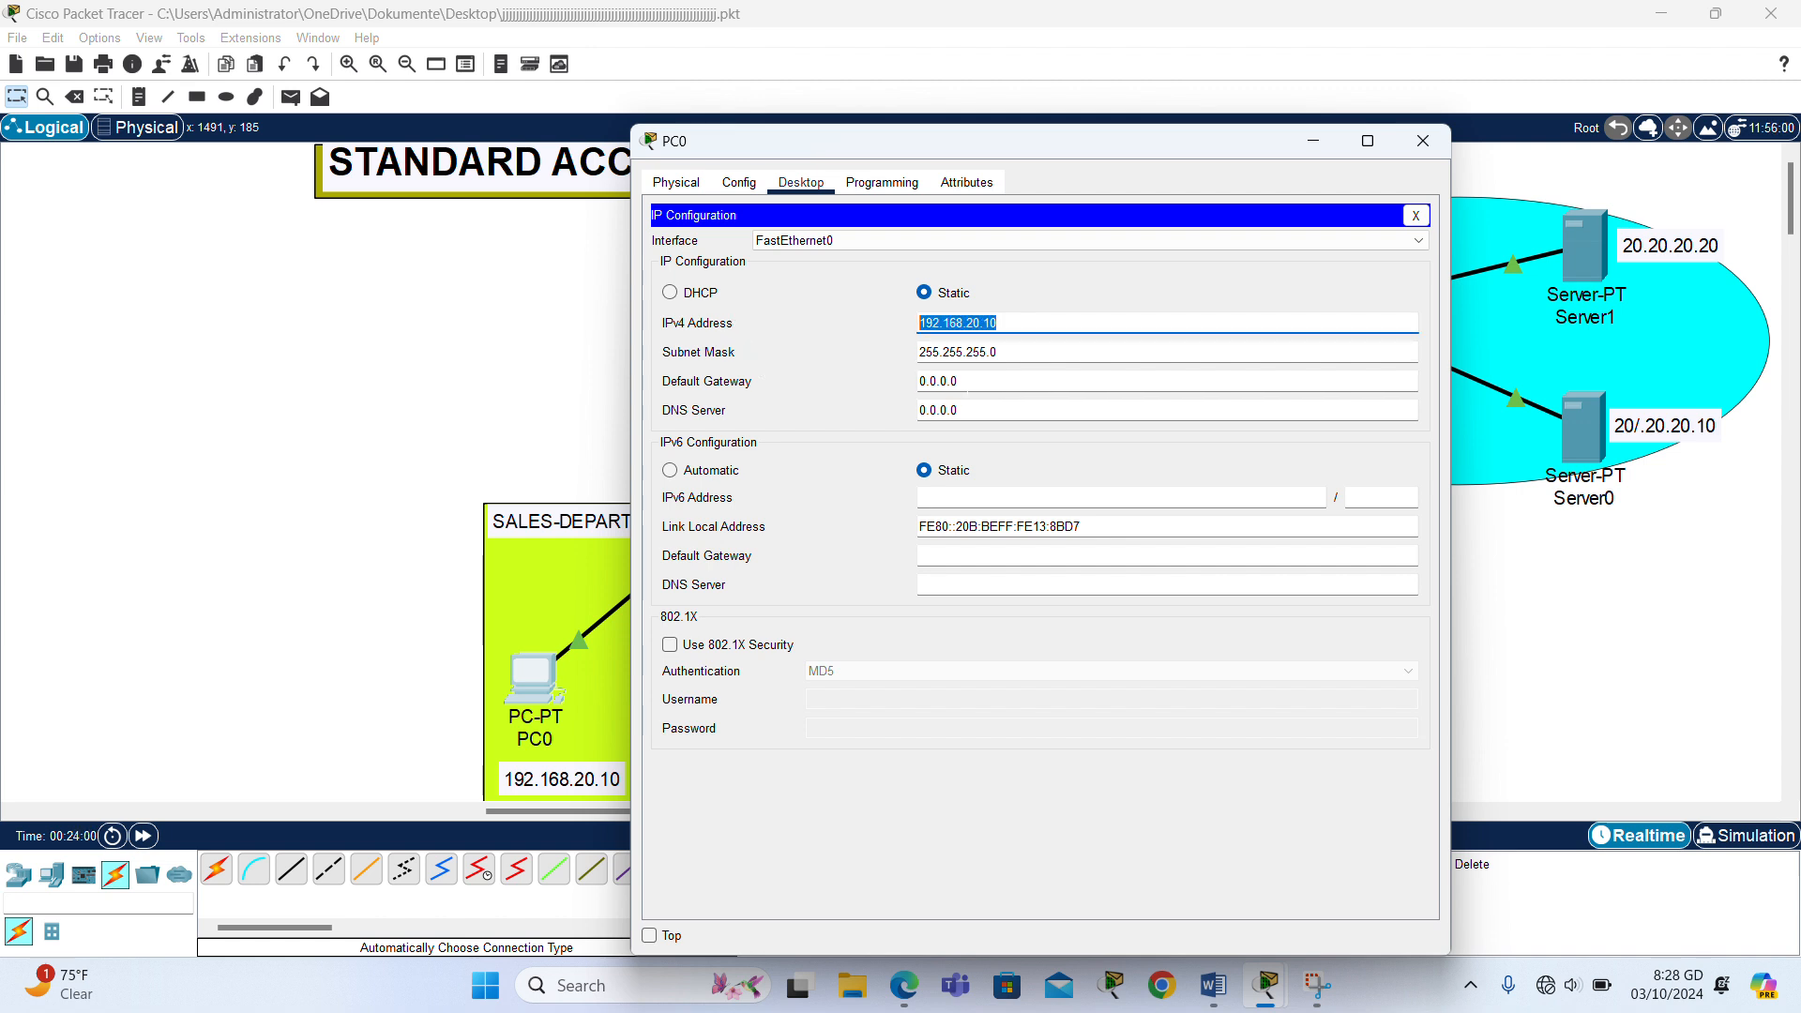
pyautogui.click(970, 385)
pyautogui.press('BackSpace')
pyautogui.press('BackSpace')
pyautogui.press('BackSpace')
pyautogui.press('BackSpace')
pyautogui.press('BackSpace')
pyautogui.press('BackSpace')
pyautogui.press('BackSpace')
pyautogui.write('192.168.20.1')
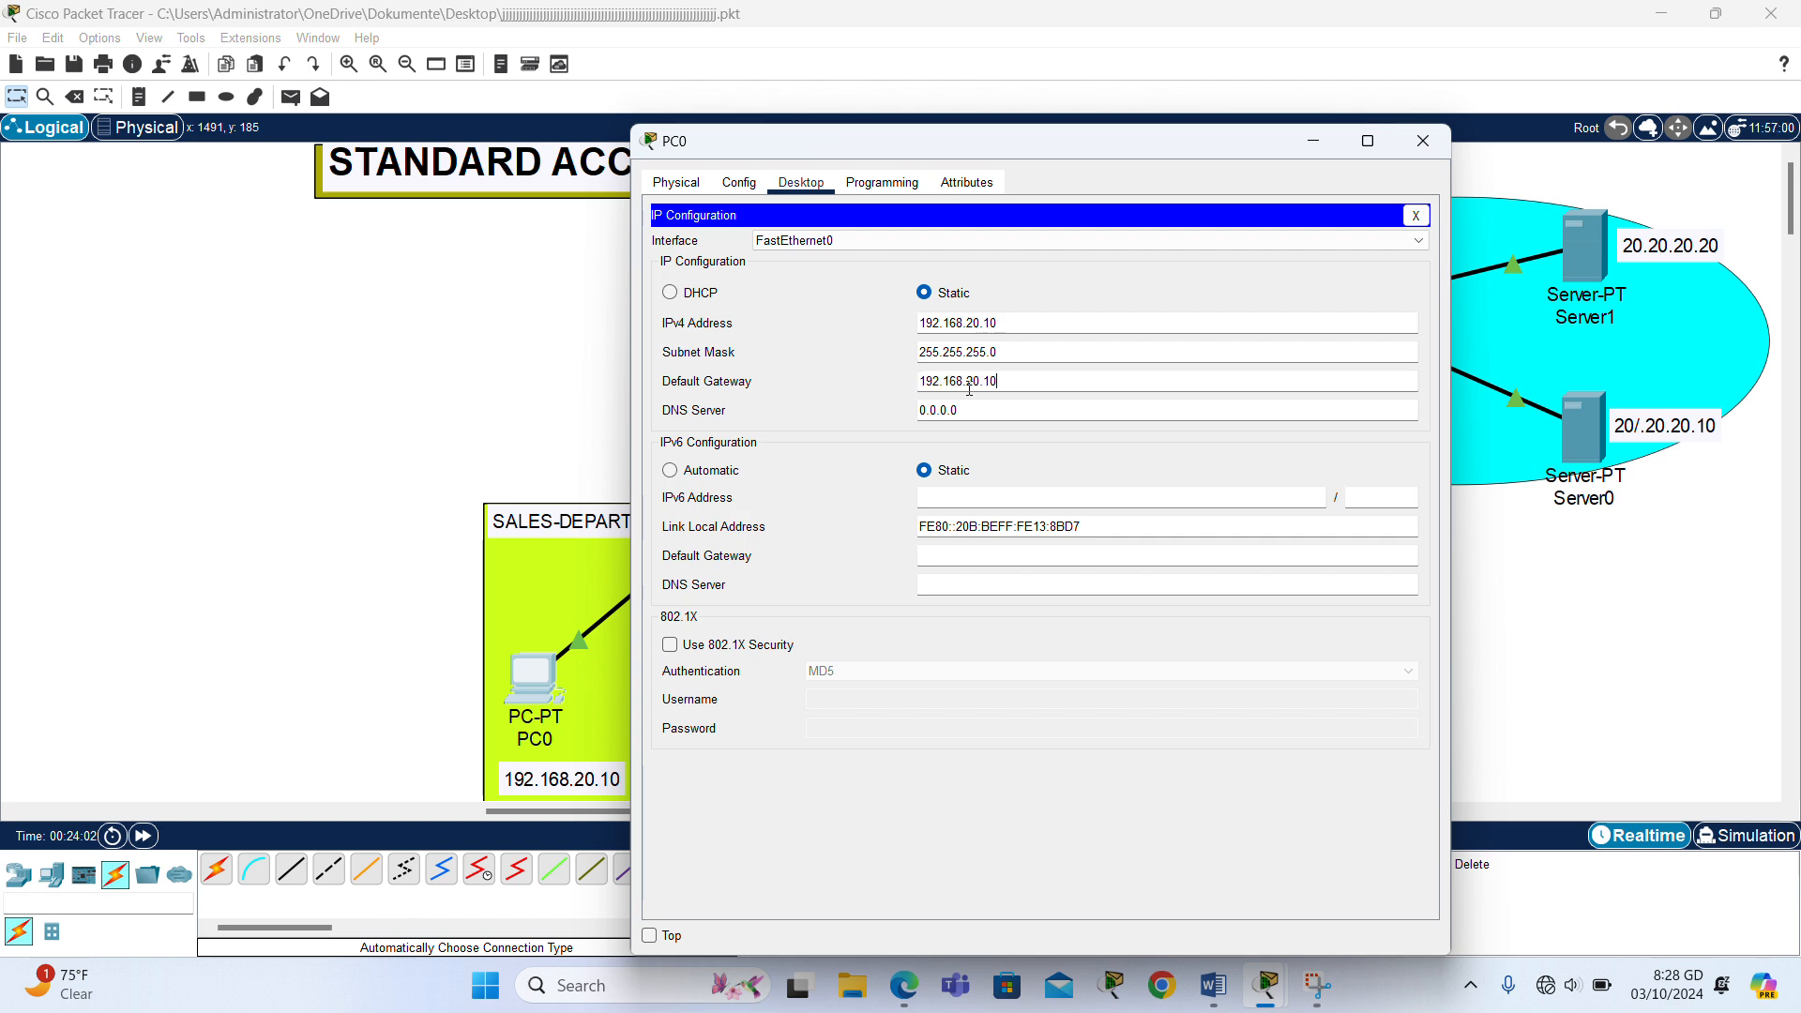
pyautogui.click(1423, 141)
# - Set PC1's static IPv4 address to 192.168.20.20 with subnet mask 255.255.255.0
pyautogui.click(718, 702)
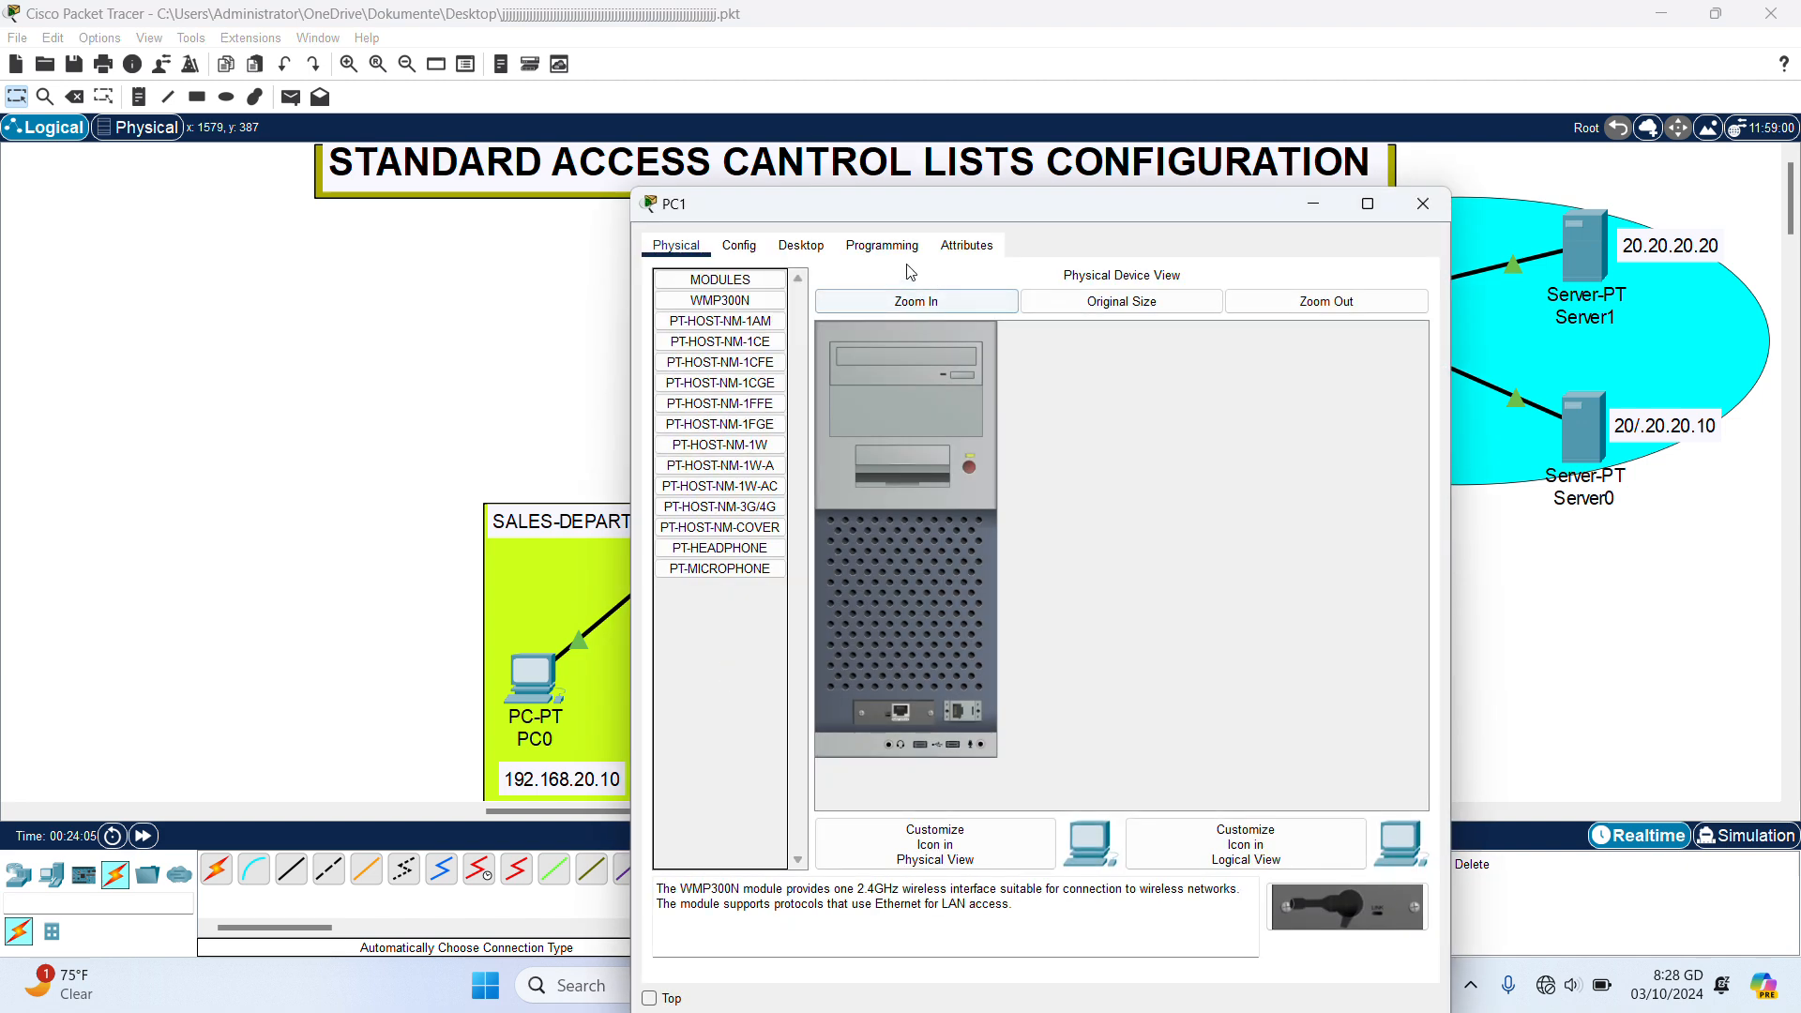
pyautogui.click(802, 245)
pyautogui.click(732, 319)
pyautogui.click(973, 390)
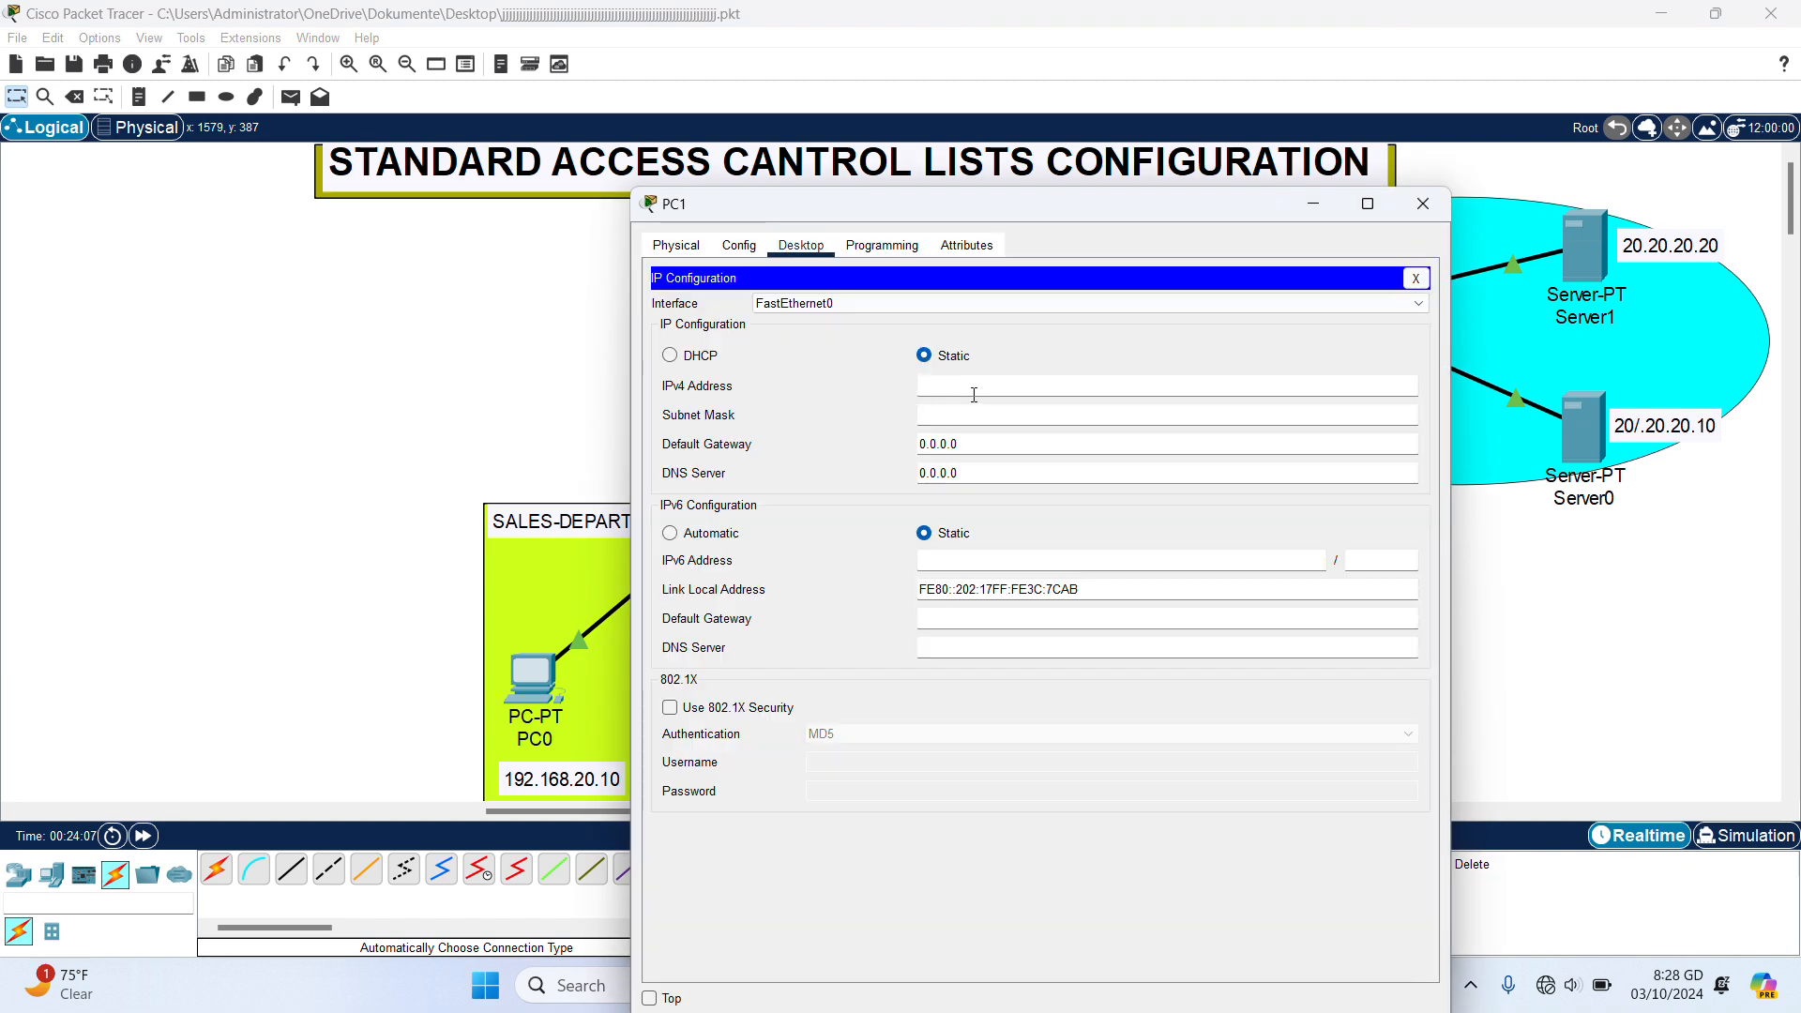
pyautogui.write('192.168.20.20')
pyautogui.click(971, 417)
# - Set PC1's default gateway to 192.168.20.1 and close its window
pyautogui.click(1014, 448)
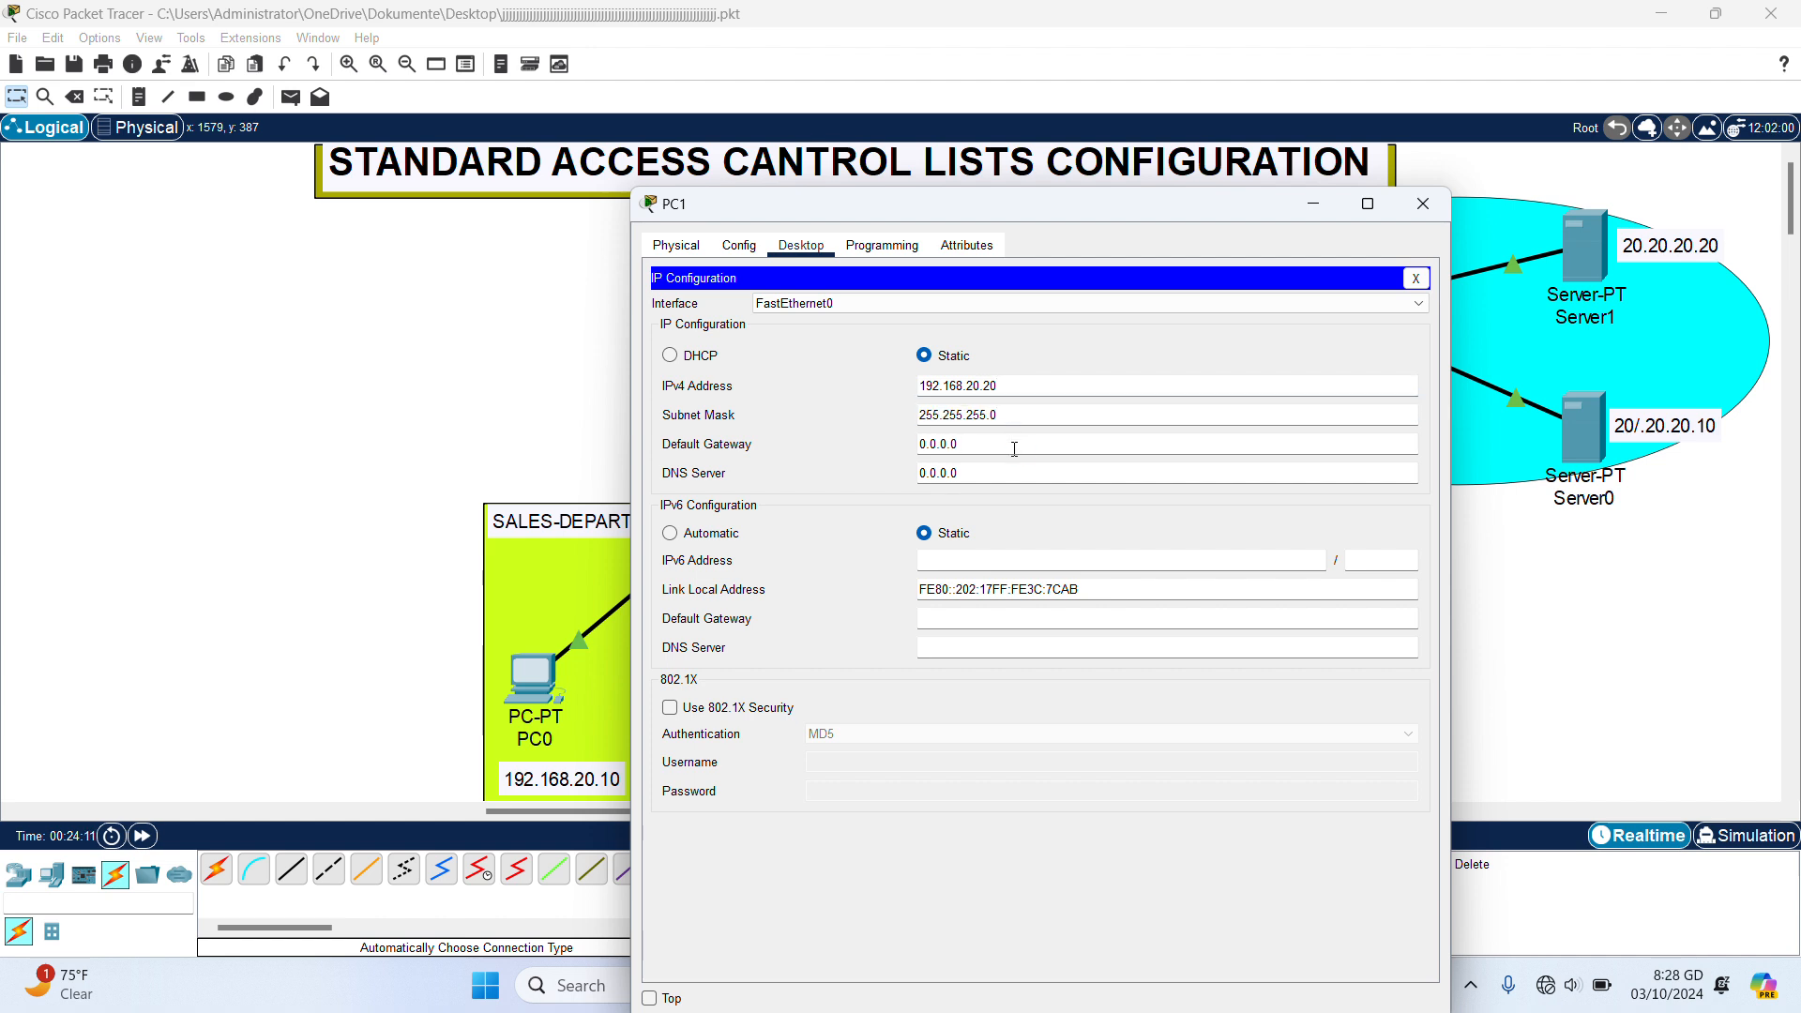
pyautogui.press('BackSpace')
pyautogui.press('BackSpace')
pyautogui.press('BackSpace')
pyautogui.press('BackSpace')
pyautogui.write('192.168.20.1')
pyautogui.click(1423, 205)
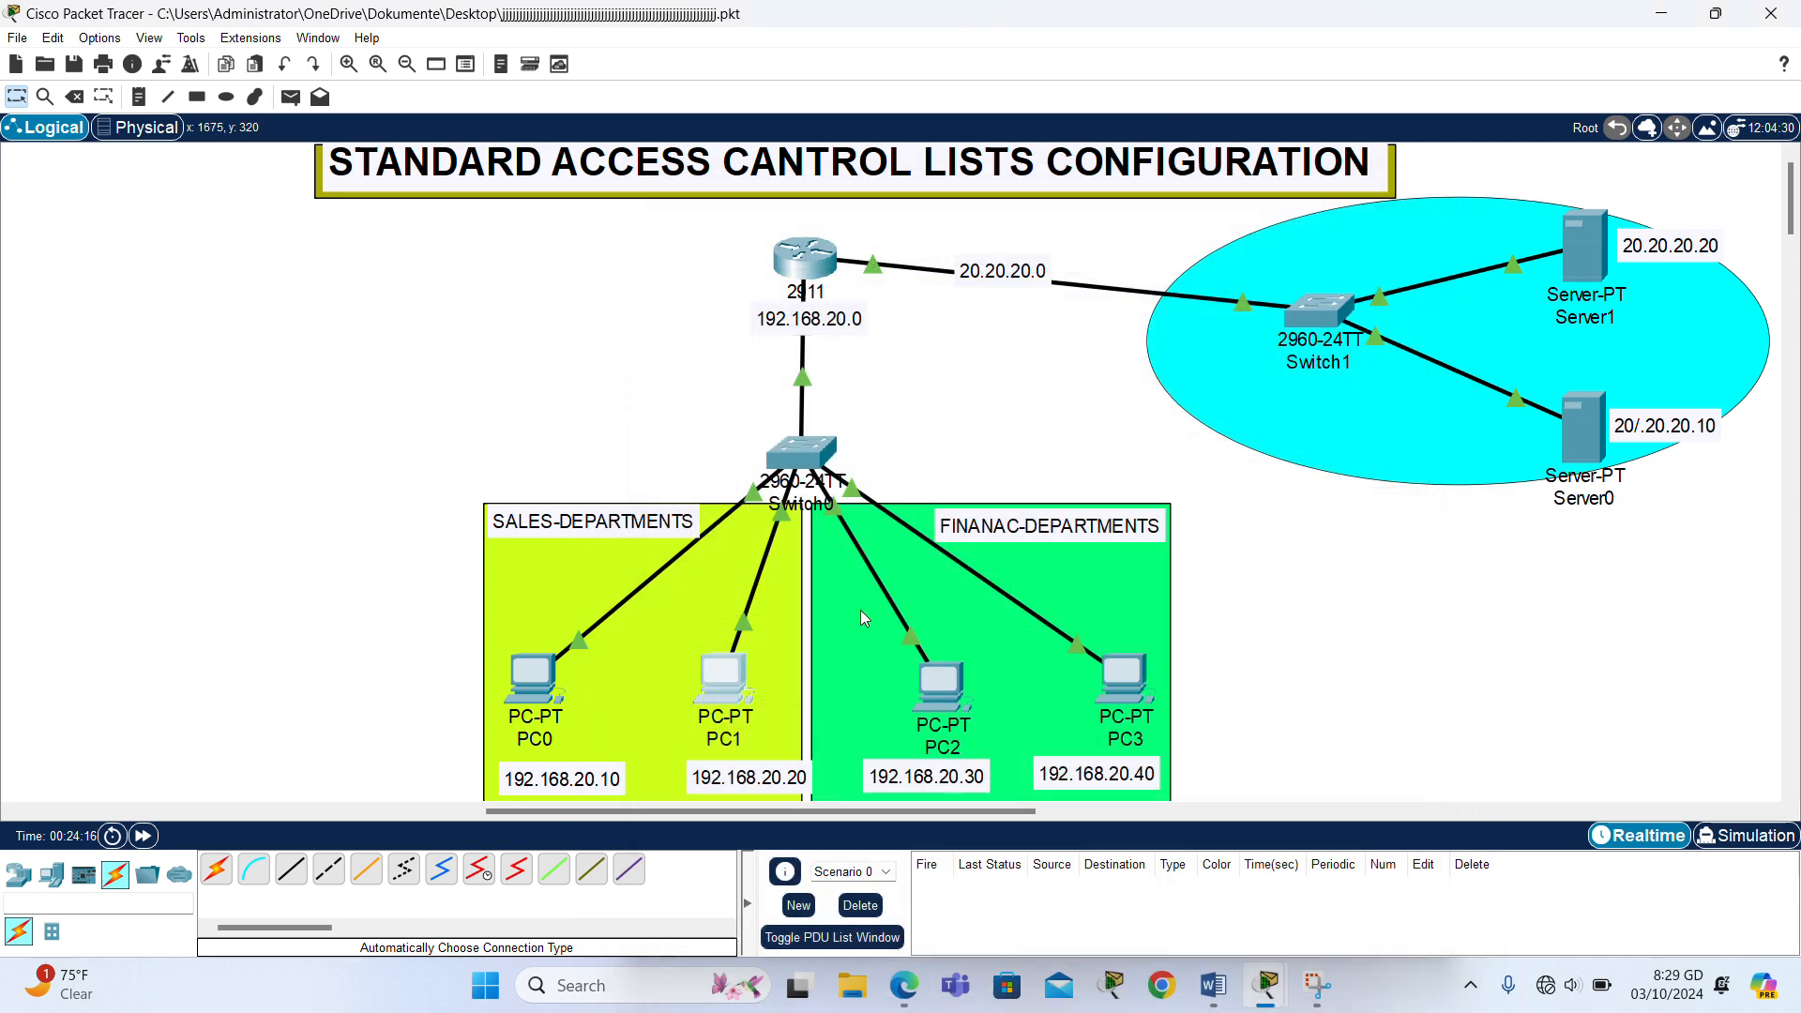
# - Set PC2's static IPv4 address to 192.168.20.30 with subnet mask 255.255.255.0
pyautogui.click(943, 685)
pyautogui.click(778, 183)
pyautogui.click(720, 283)
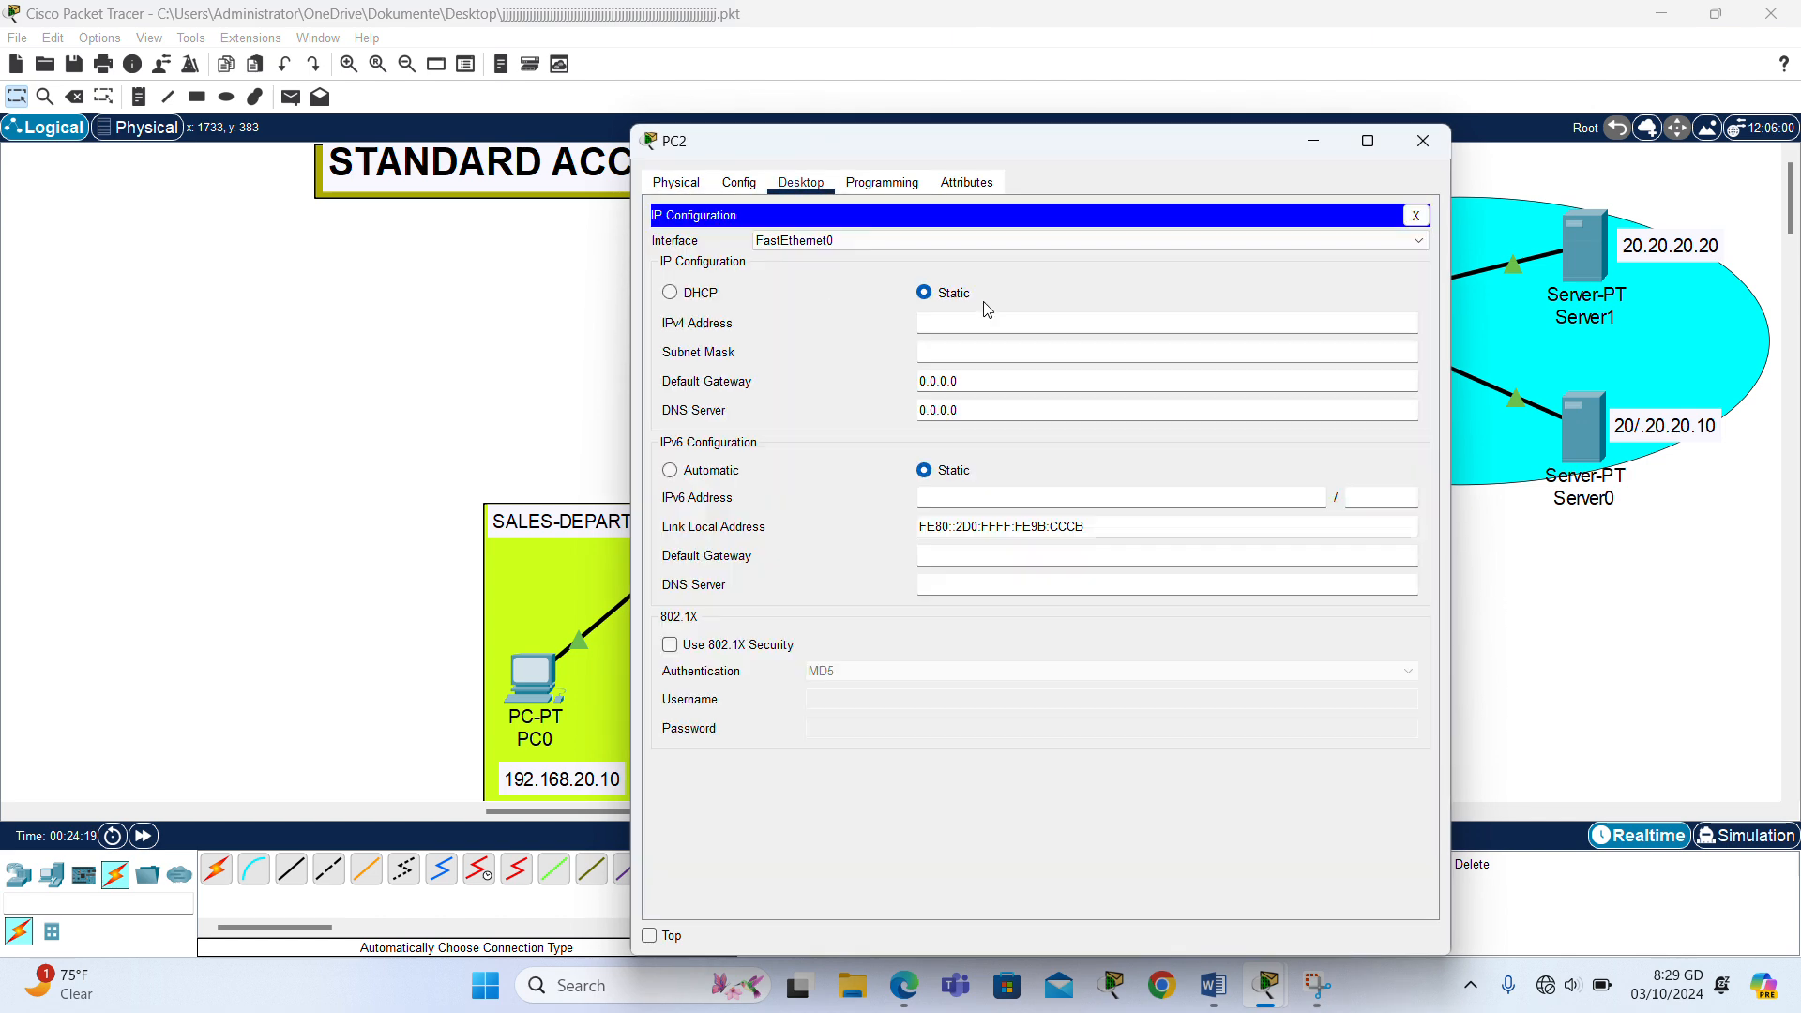
pyautogui.write('192.168.20.10')
# - Set PC2's default gateway to 192.168.20.1 and close its window
pyautogui.click(1017, 381)
pyautogui.press('BackSpace')
pyautogui.press('BackSpace')
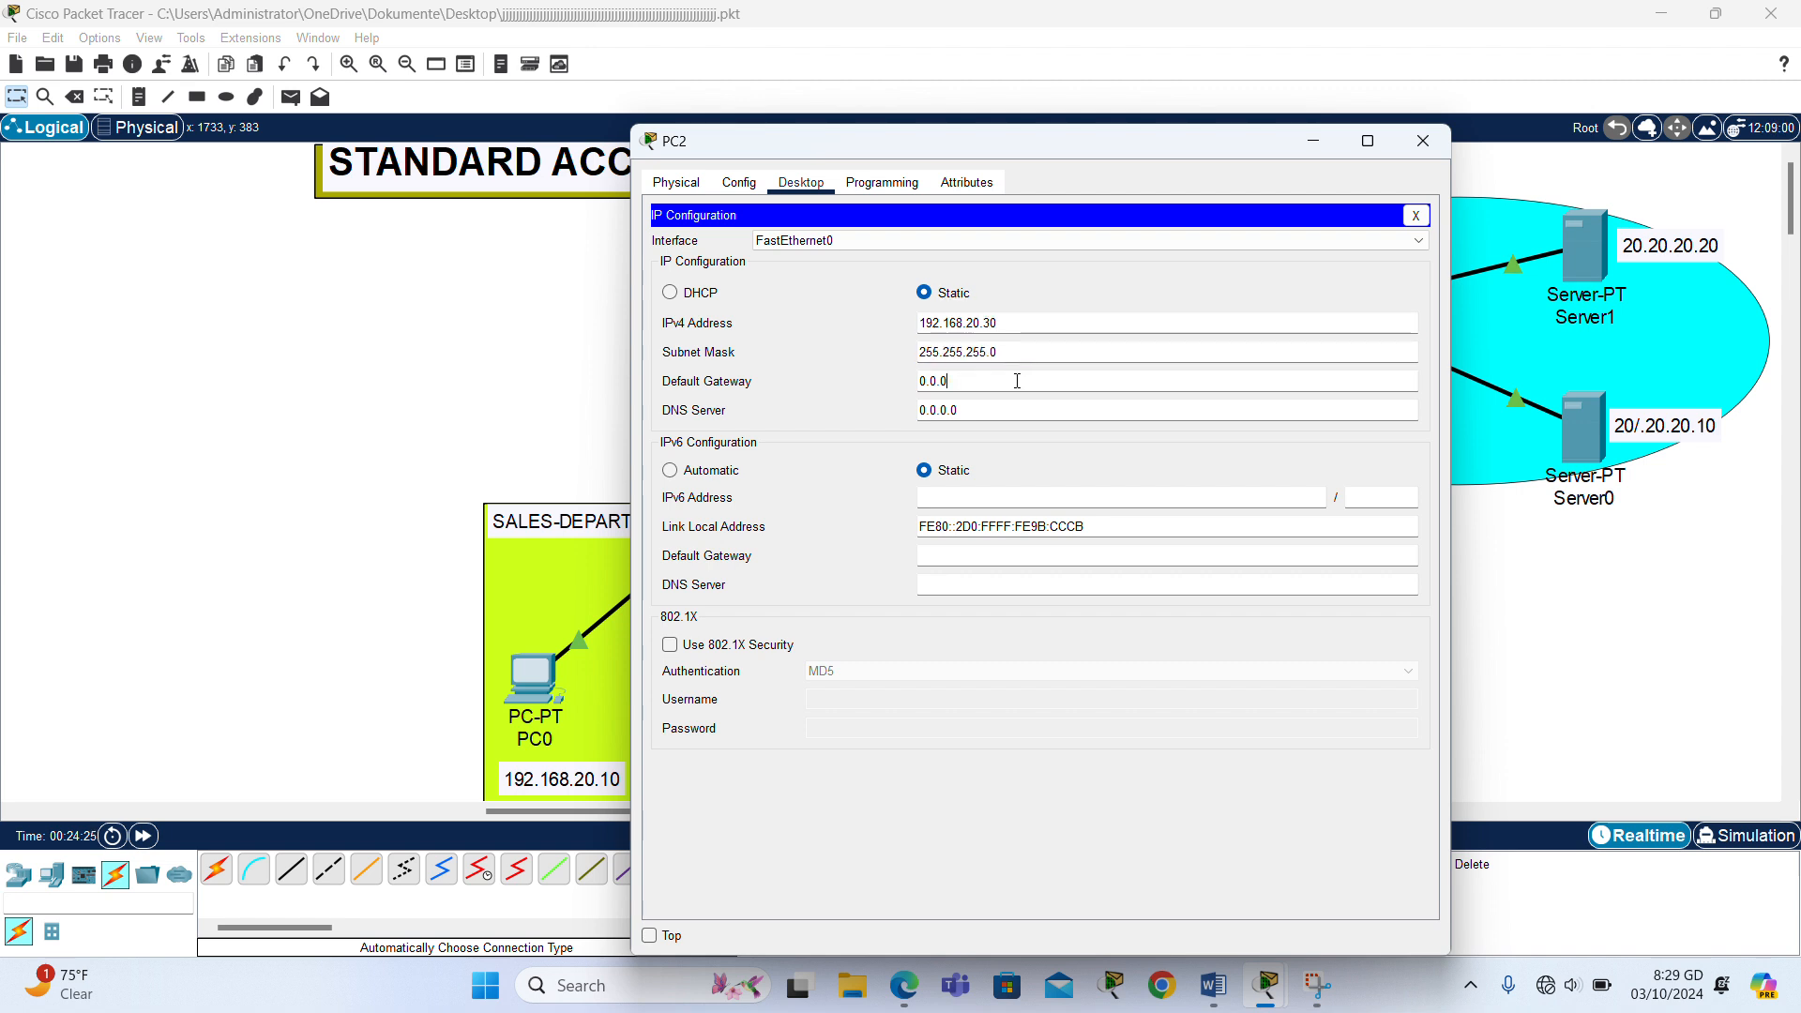
pyautogui.press('BackSpace')
pyautogui.press('BackSpace')
pyautogui.press('BackSpace')
pyautogui.press('BackSpace')
pyautogui.press('BackSpace')
pyautogui.write('192.168.20.10')
pyautogui.press('BackSpace')
pyautogui.write('\\')
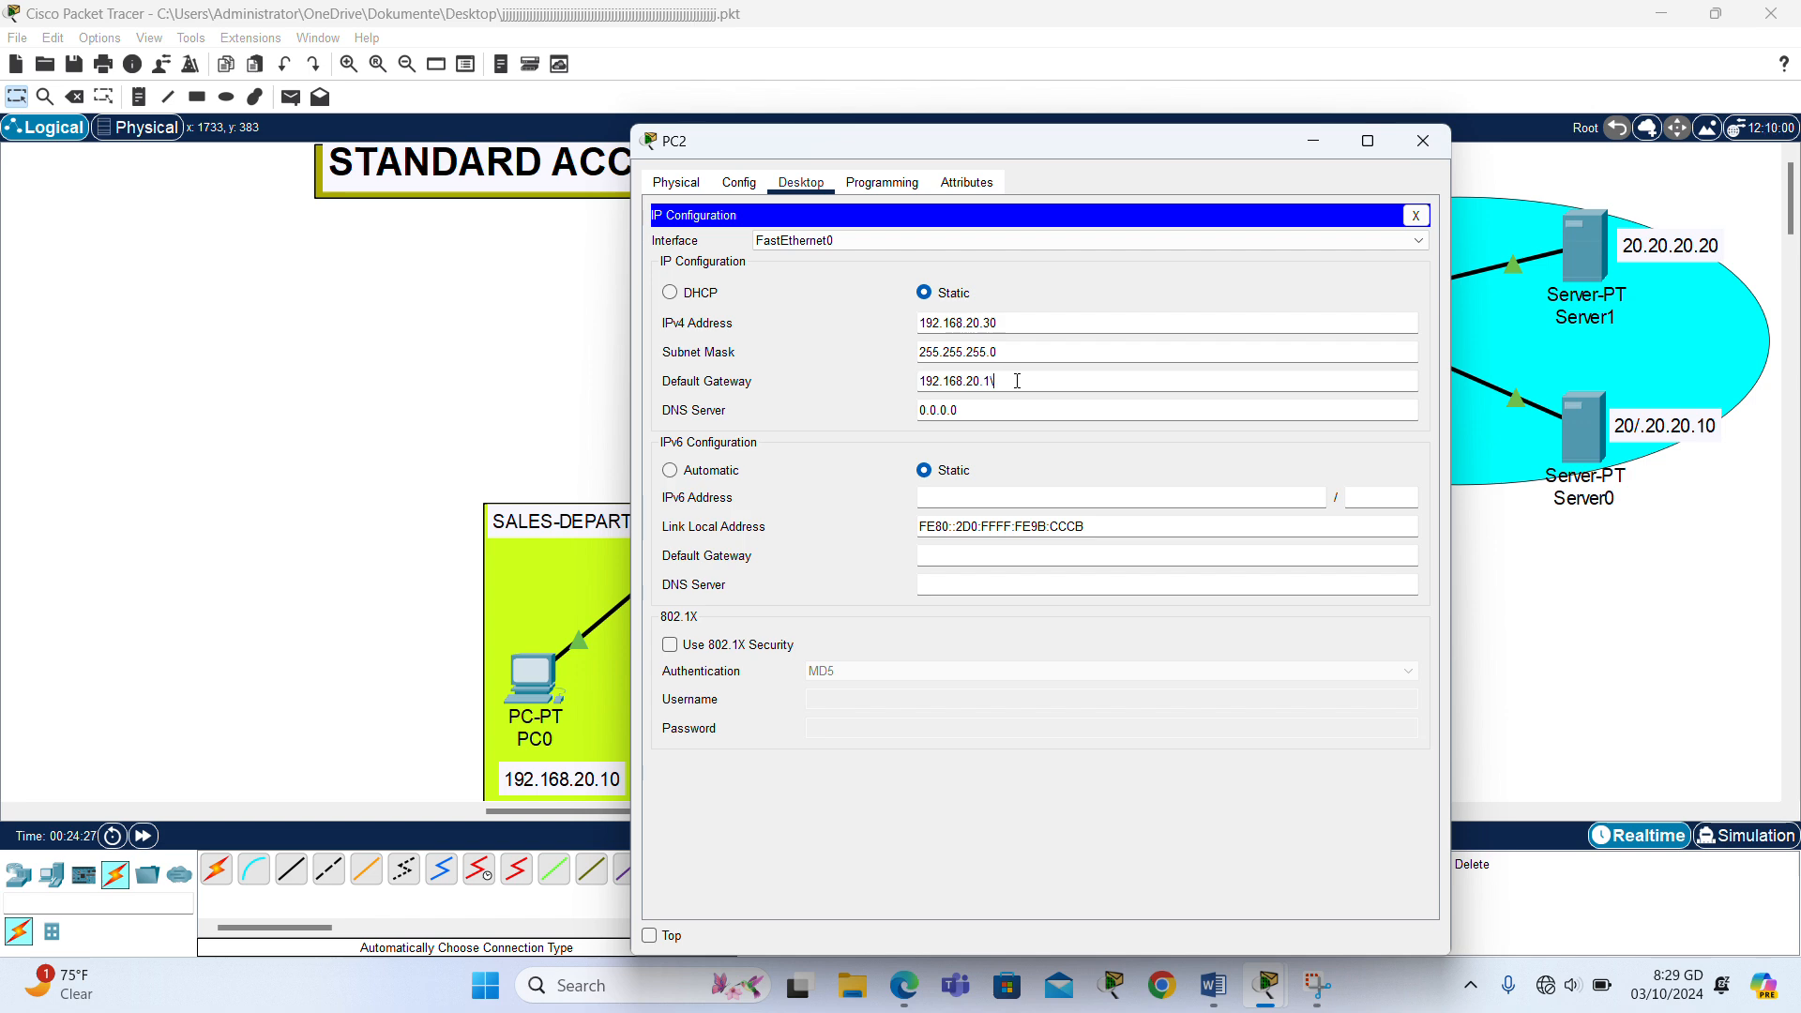
pyautogui.click(1424, 141)
# - Set PC3's static IPv4 address to 192.168.20.40 with subnet mask 255.255.255.0
pyautogui.click(1123, 672)
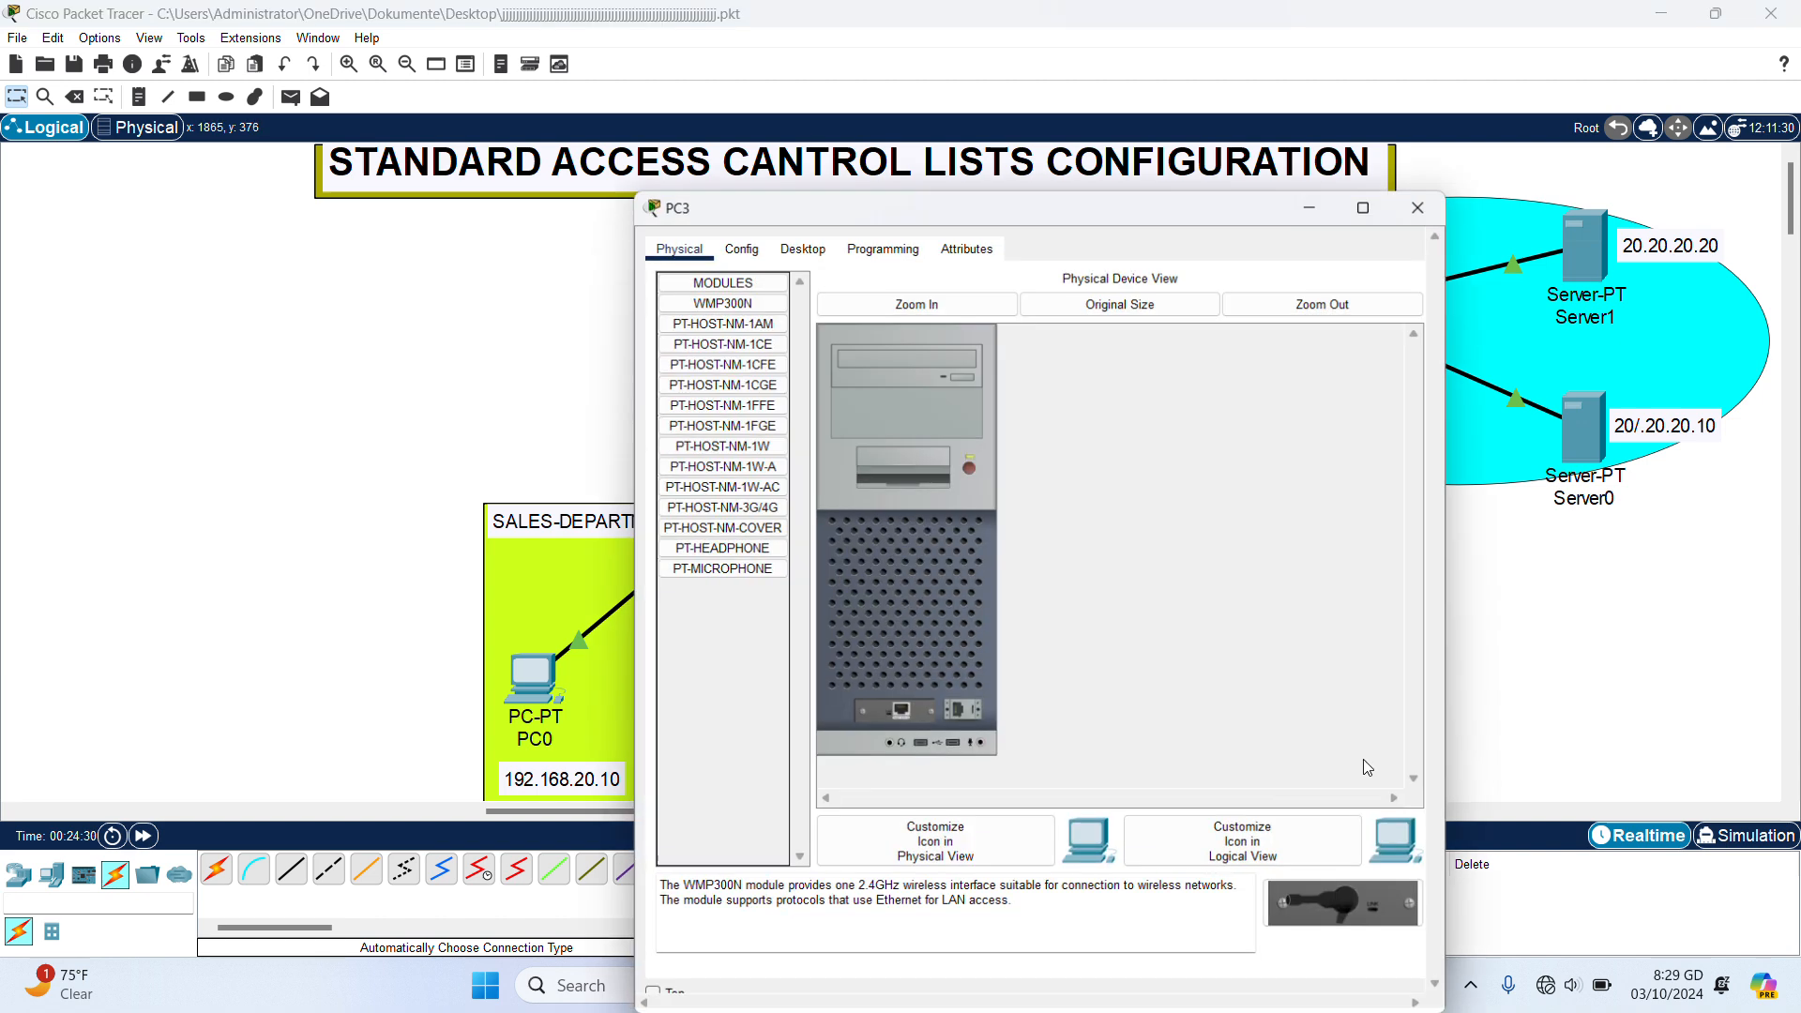
pyautogui.click(801, 182)
pyautogui.click(736, 268)
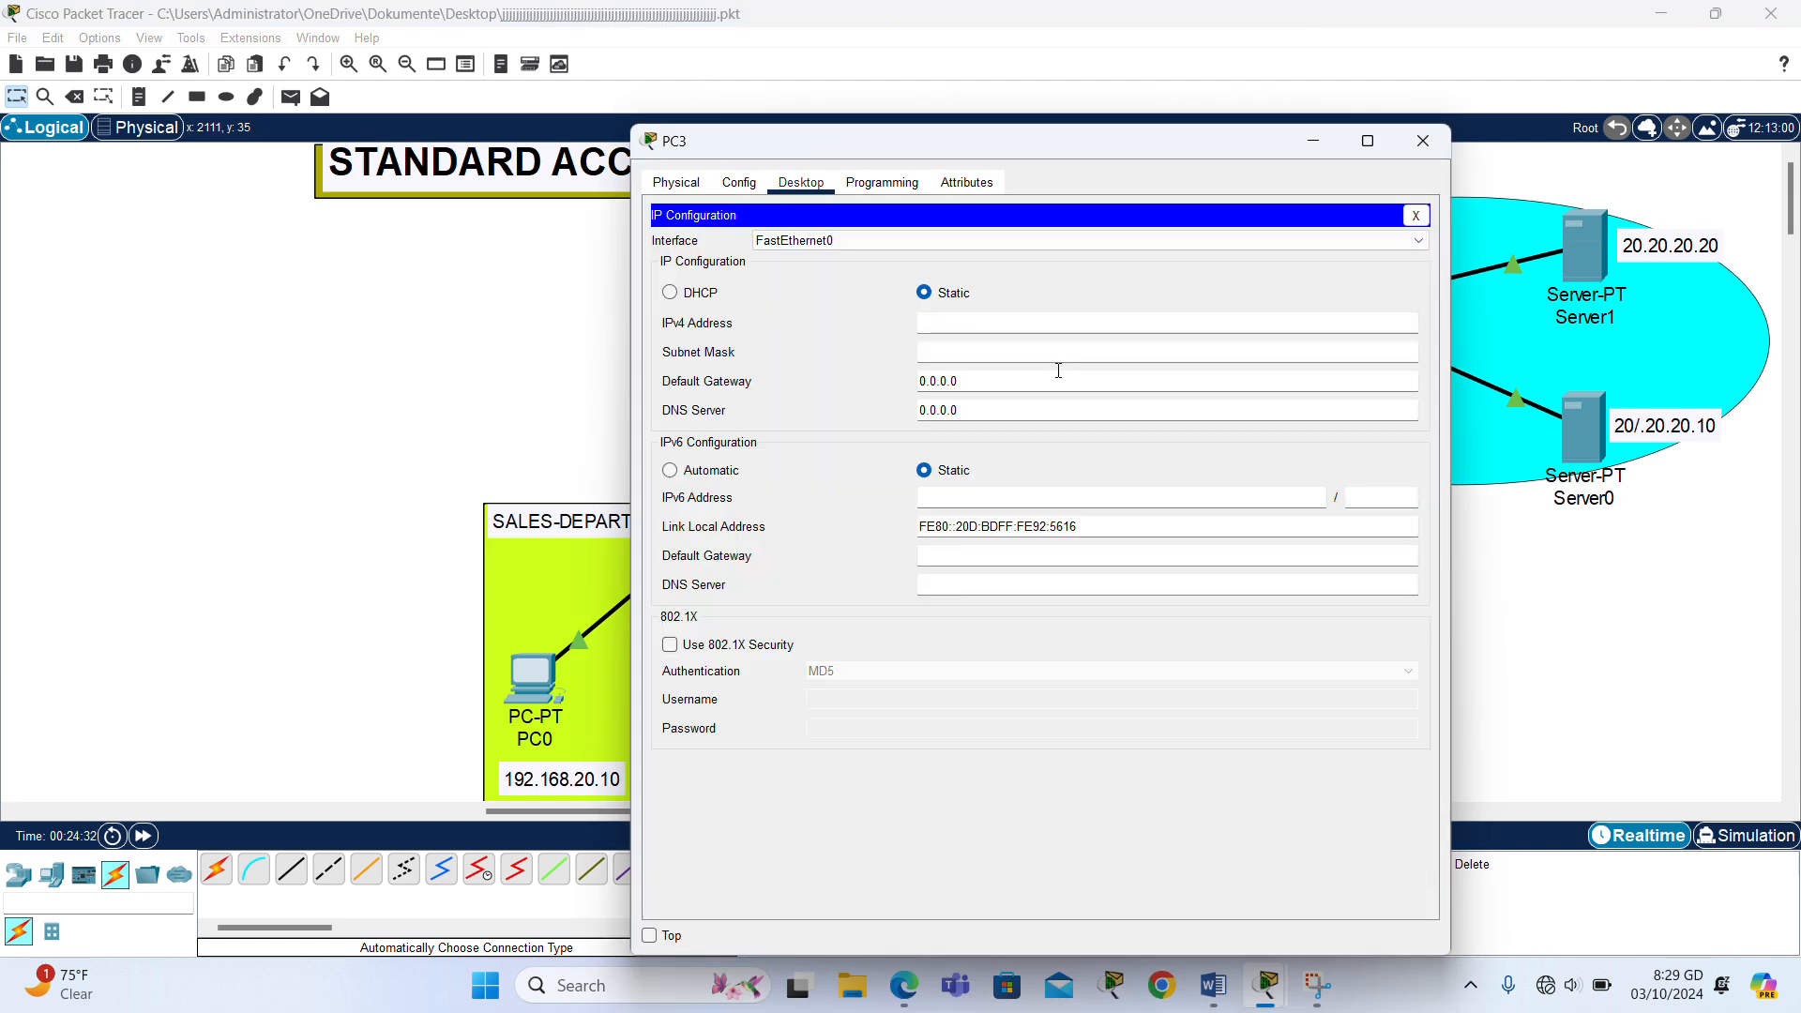
pyautogui.click(1093, 328)
pyautogui.write('192.168.20.10')
pyautogui.press('BackSpace')
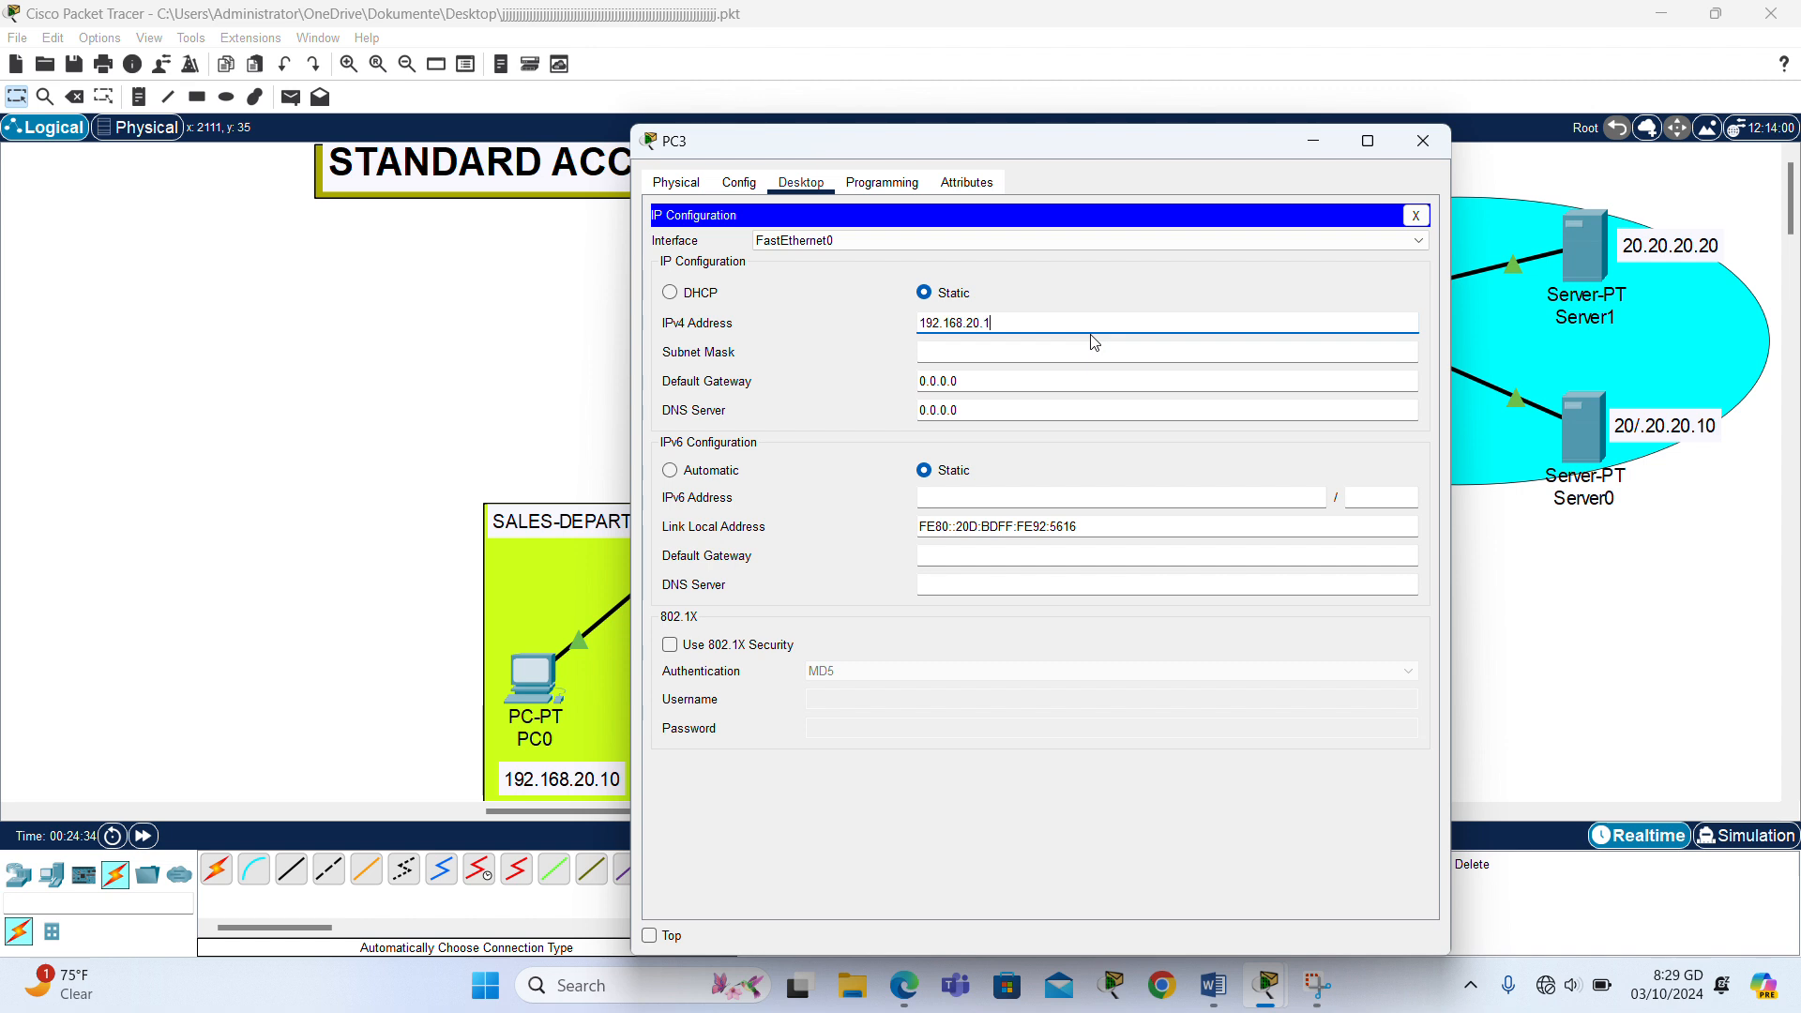
pyautogui.press('BackSpace')
pyautogui.write('40')
pyautogui.press('Tab')
# - Set PC3's default gateway to 192.168.20.1 and close its window
pyautogui.click(1022, 381)
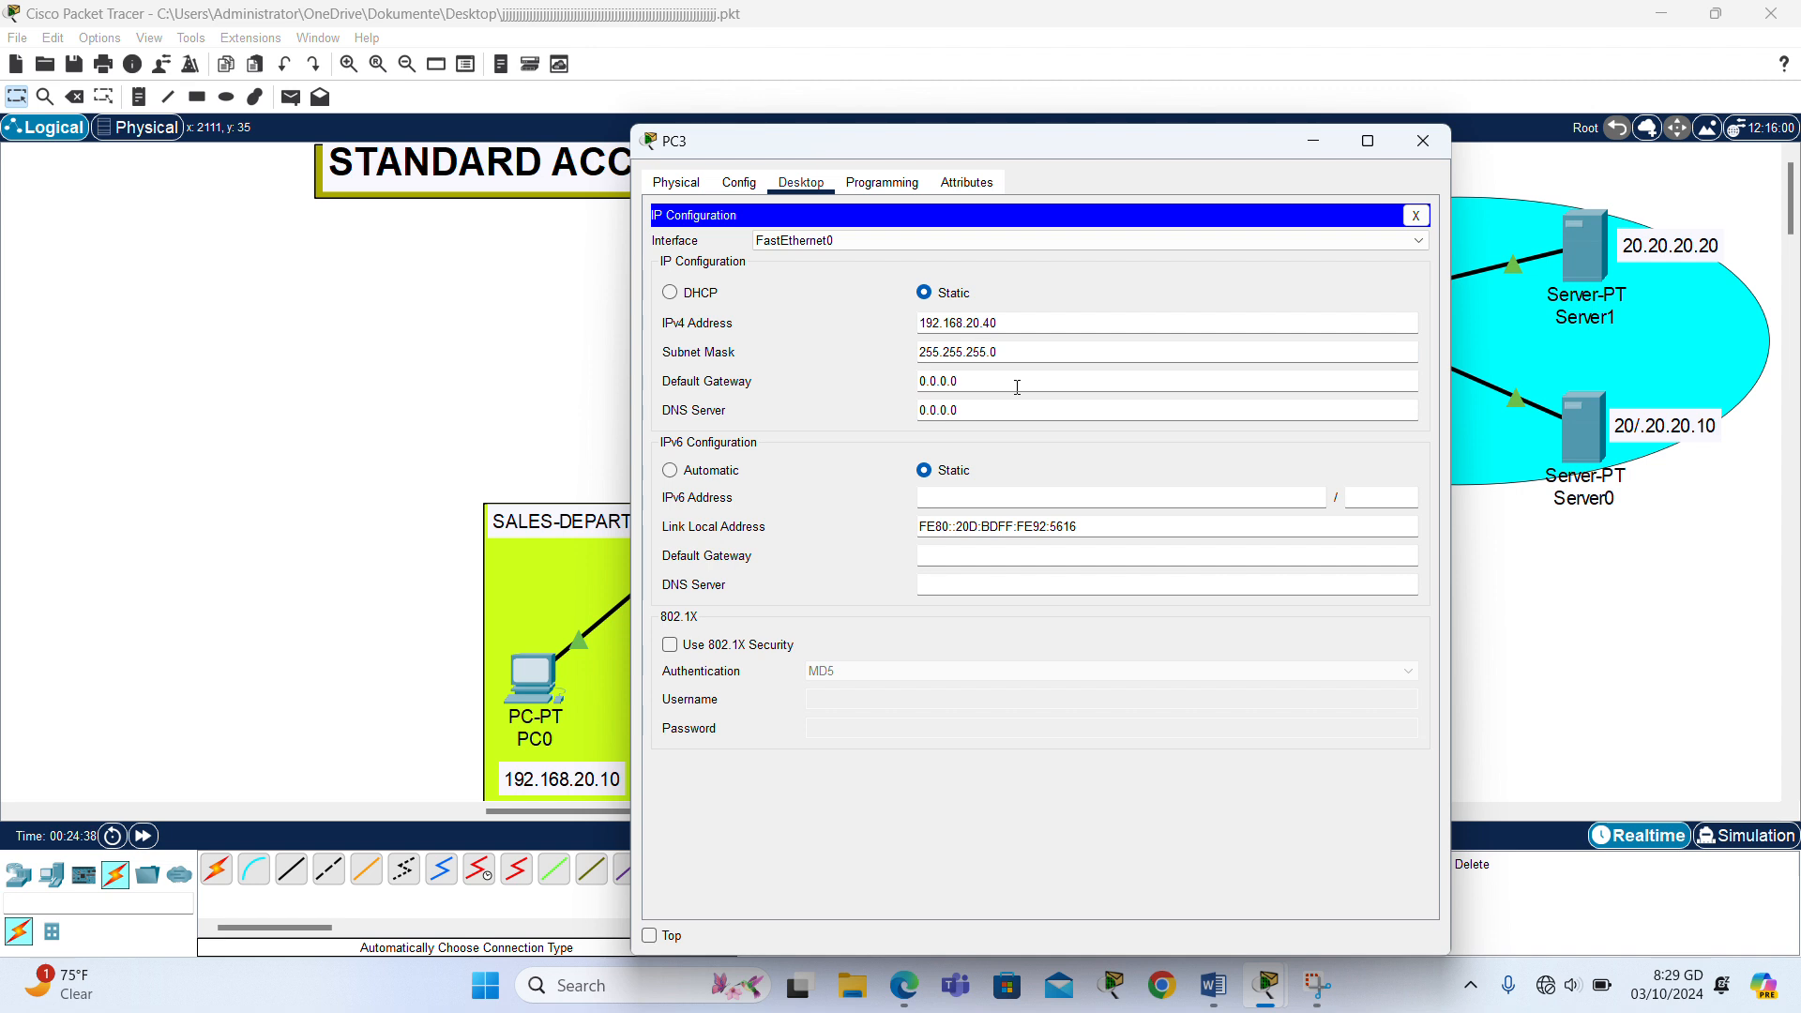
pyautogui.press('BackSpace')
pyautogui.press('BackSpace')
pyautogui.press('BackSpace')
pyautogui.press('BackSpace')
pyautogui.press('BackSpace')
pyautogui.press('BackSpace')
pyautogui.press('BackSpace')
pyautogui.write('192.168.20.1')
pyautogui.click(1422, 141)
# - Set Server0's static IPv4 address to 20.20.20.10 with subnet mask 255.0.0.0
pyautogui.click(1602, 455)
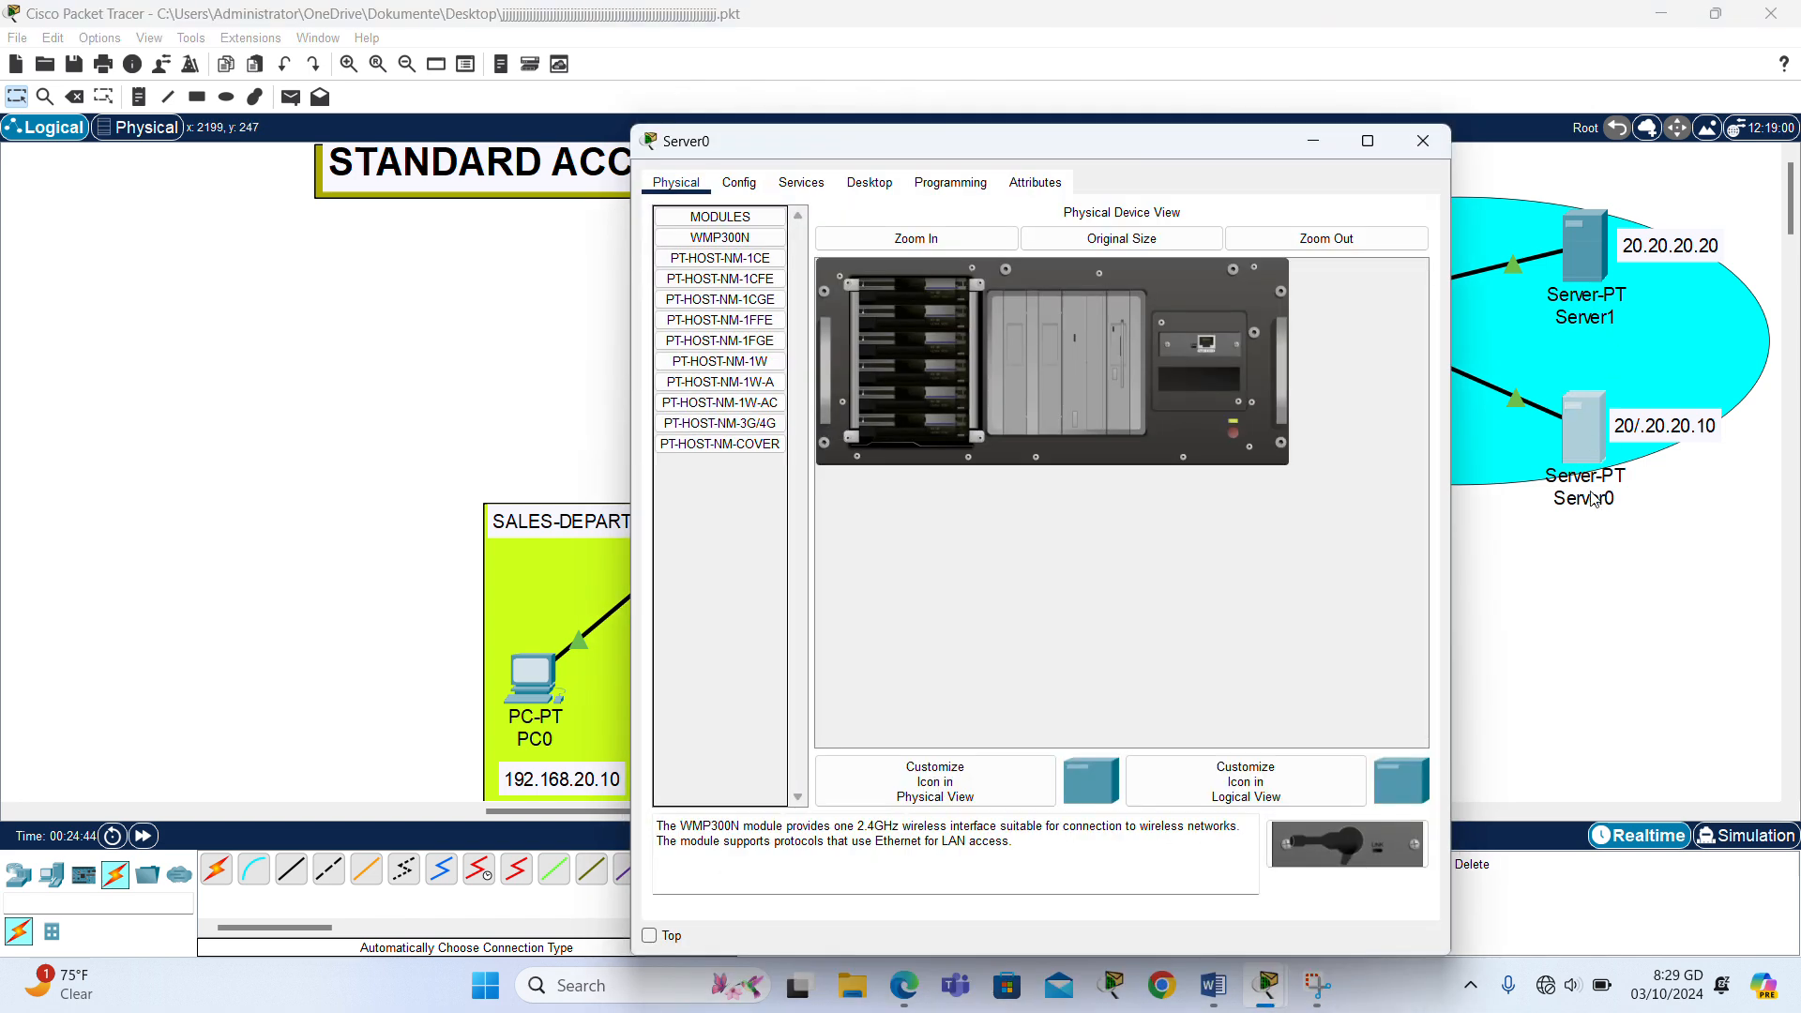
pyautogui.click(879, 187)
pyautogui.click(711, 287)
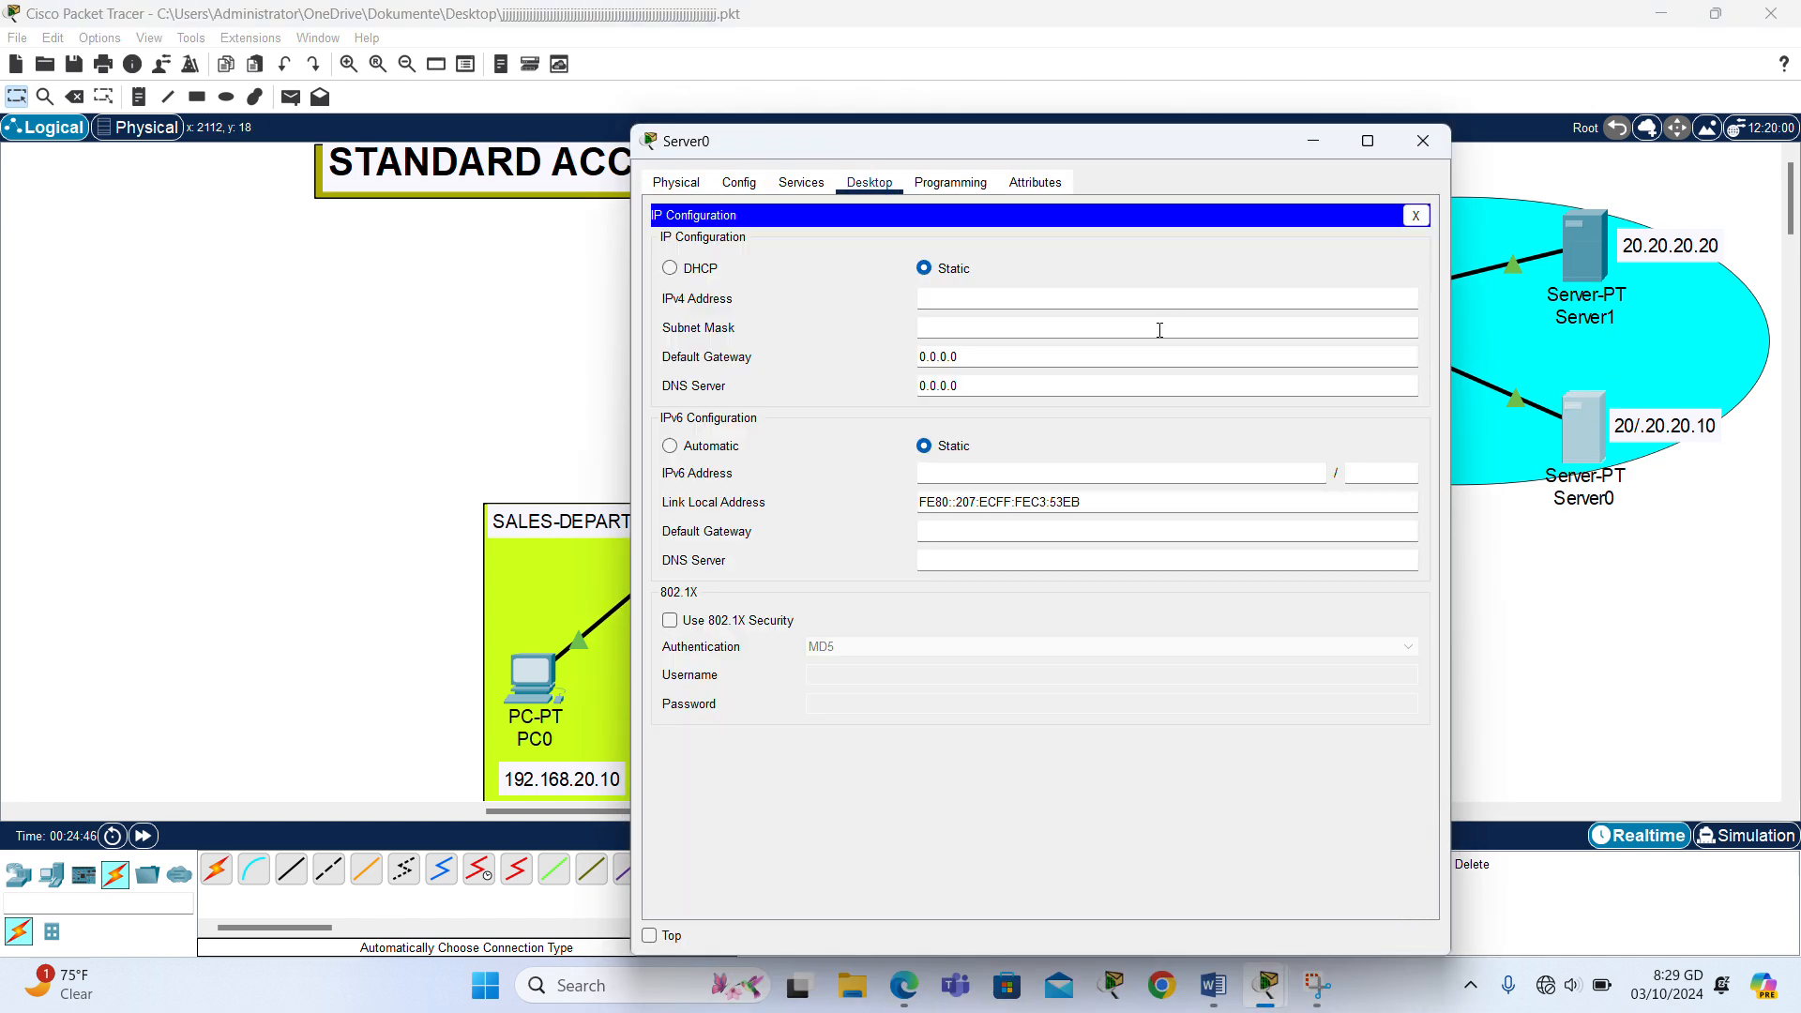
pyautogui.write('20.20.20.10')
pyautogui.moveTo(1104, 297); pyautogui.dragTo(916, 298)
pyautogui.hotkey('ctrl', 'c')
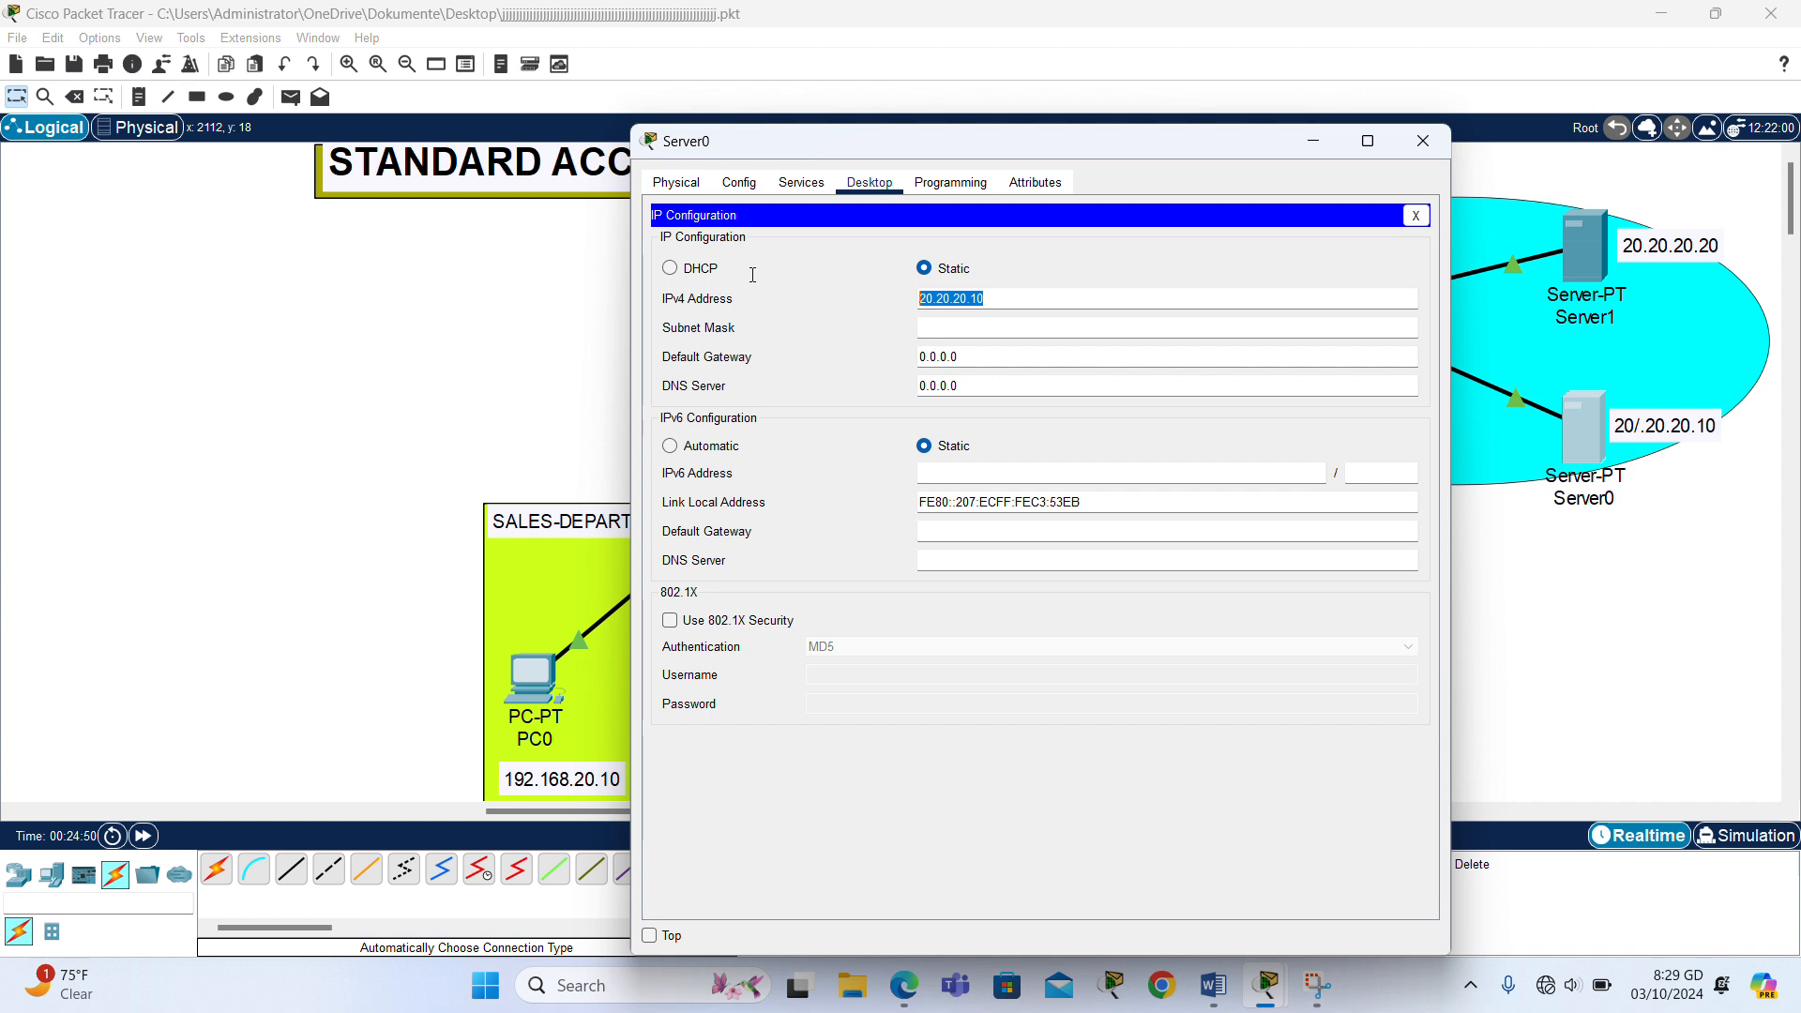
pyautogui.click(988, 327)
# - Set Server0's default gateway to 20.20.20.1 and close its window
pyautogui.press('BackSpace')
pyautogui.press('BackSpace')
pyautogui.press('BackSpace')
pyautogui.press('BackSpace')
pyautogui.press('BackSpace')
pyautogui.press('BackSpace')
pyautogui.press('BackSpace')
pyautogui.hotkey('ctrl', 'v')
pyautogui.press('BackSpace')
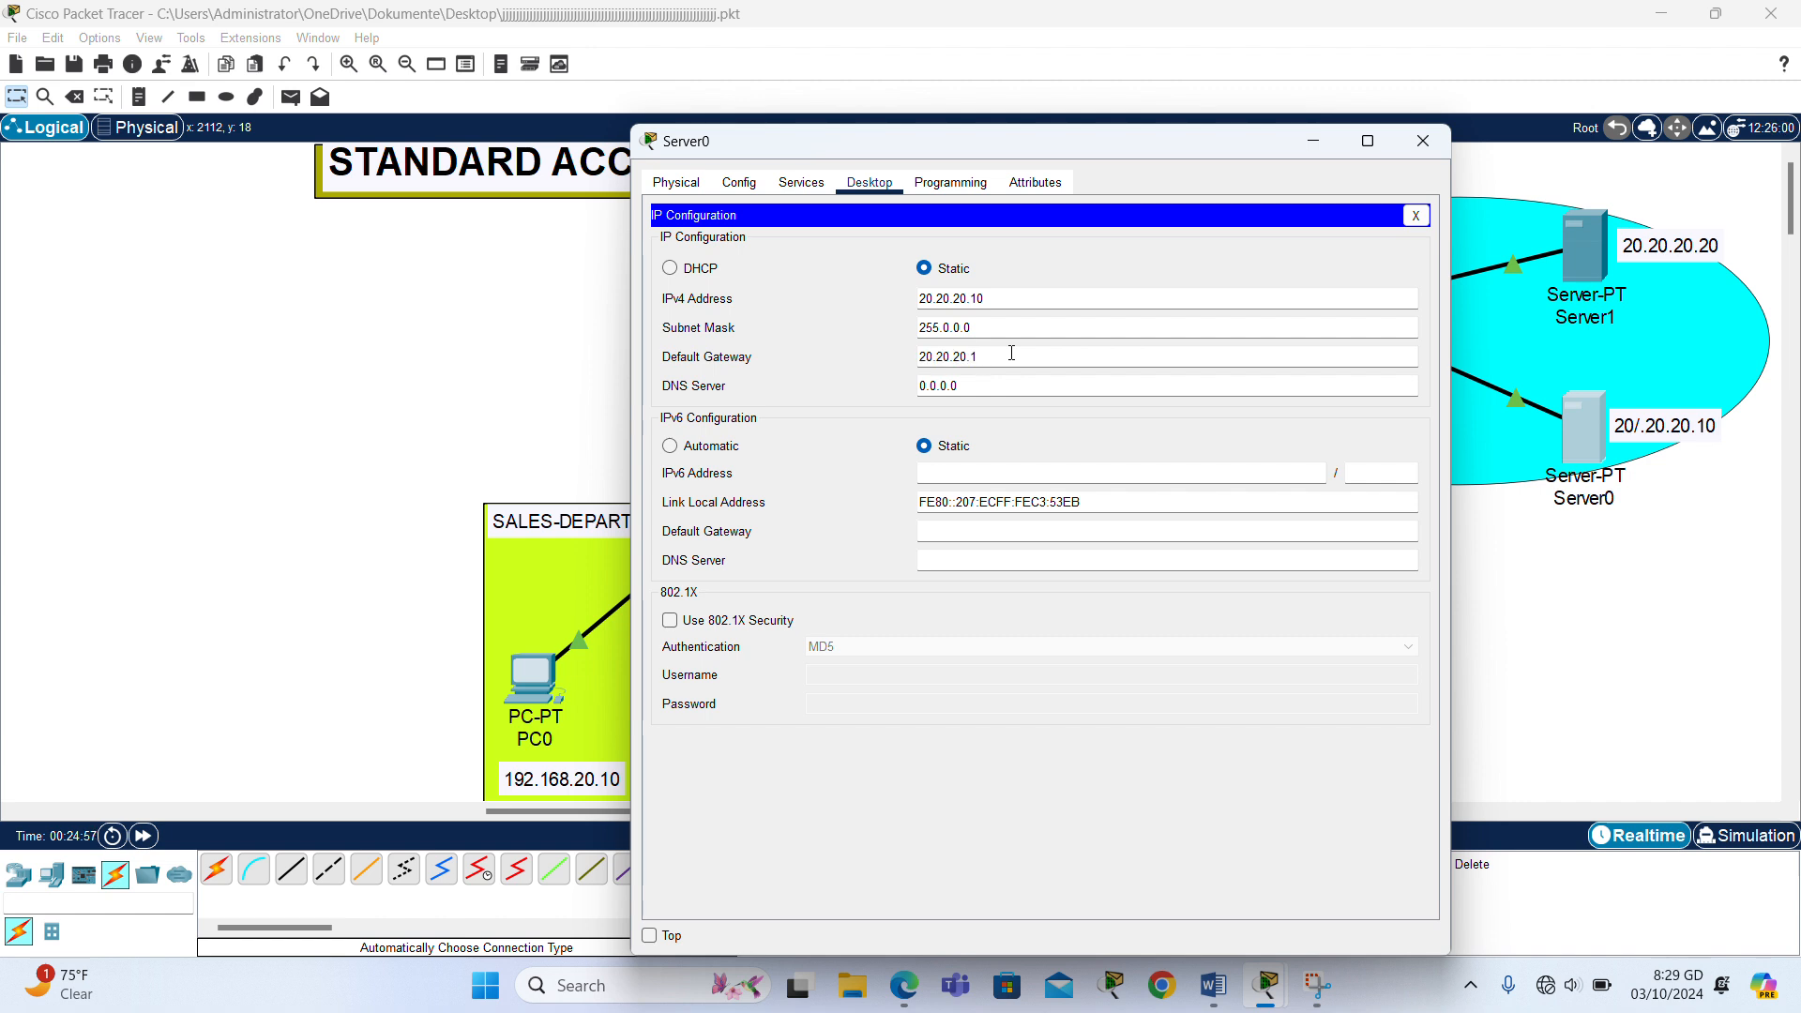
pyautogui.click(1423, 141)
# - Set Server1's static IPv4 address to 20.20.20.20 with subnet mask 255.0.0.0
pyautogui.click(1576, 244)
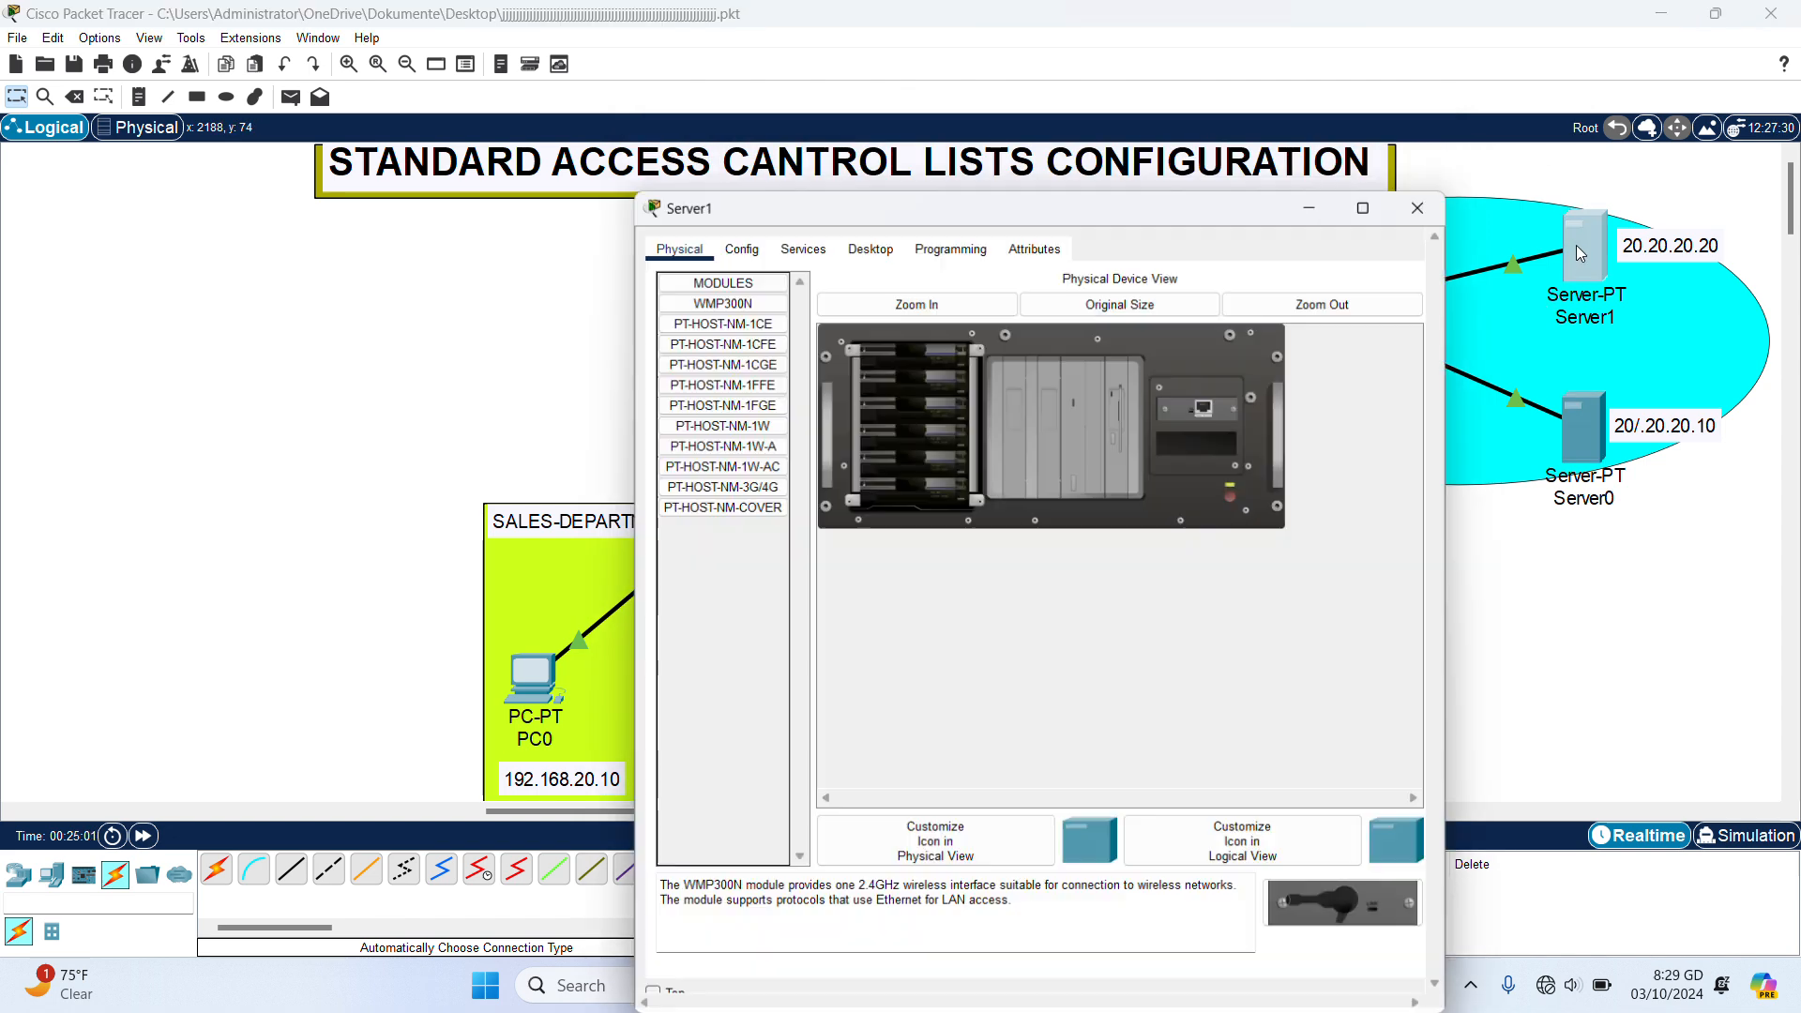
pyautogui.click(870, 182)
pyautogui.click(761, 282)
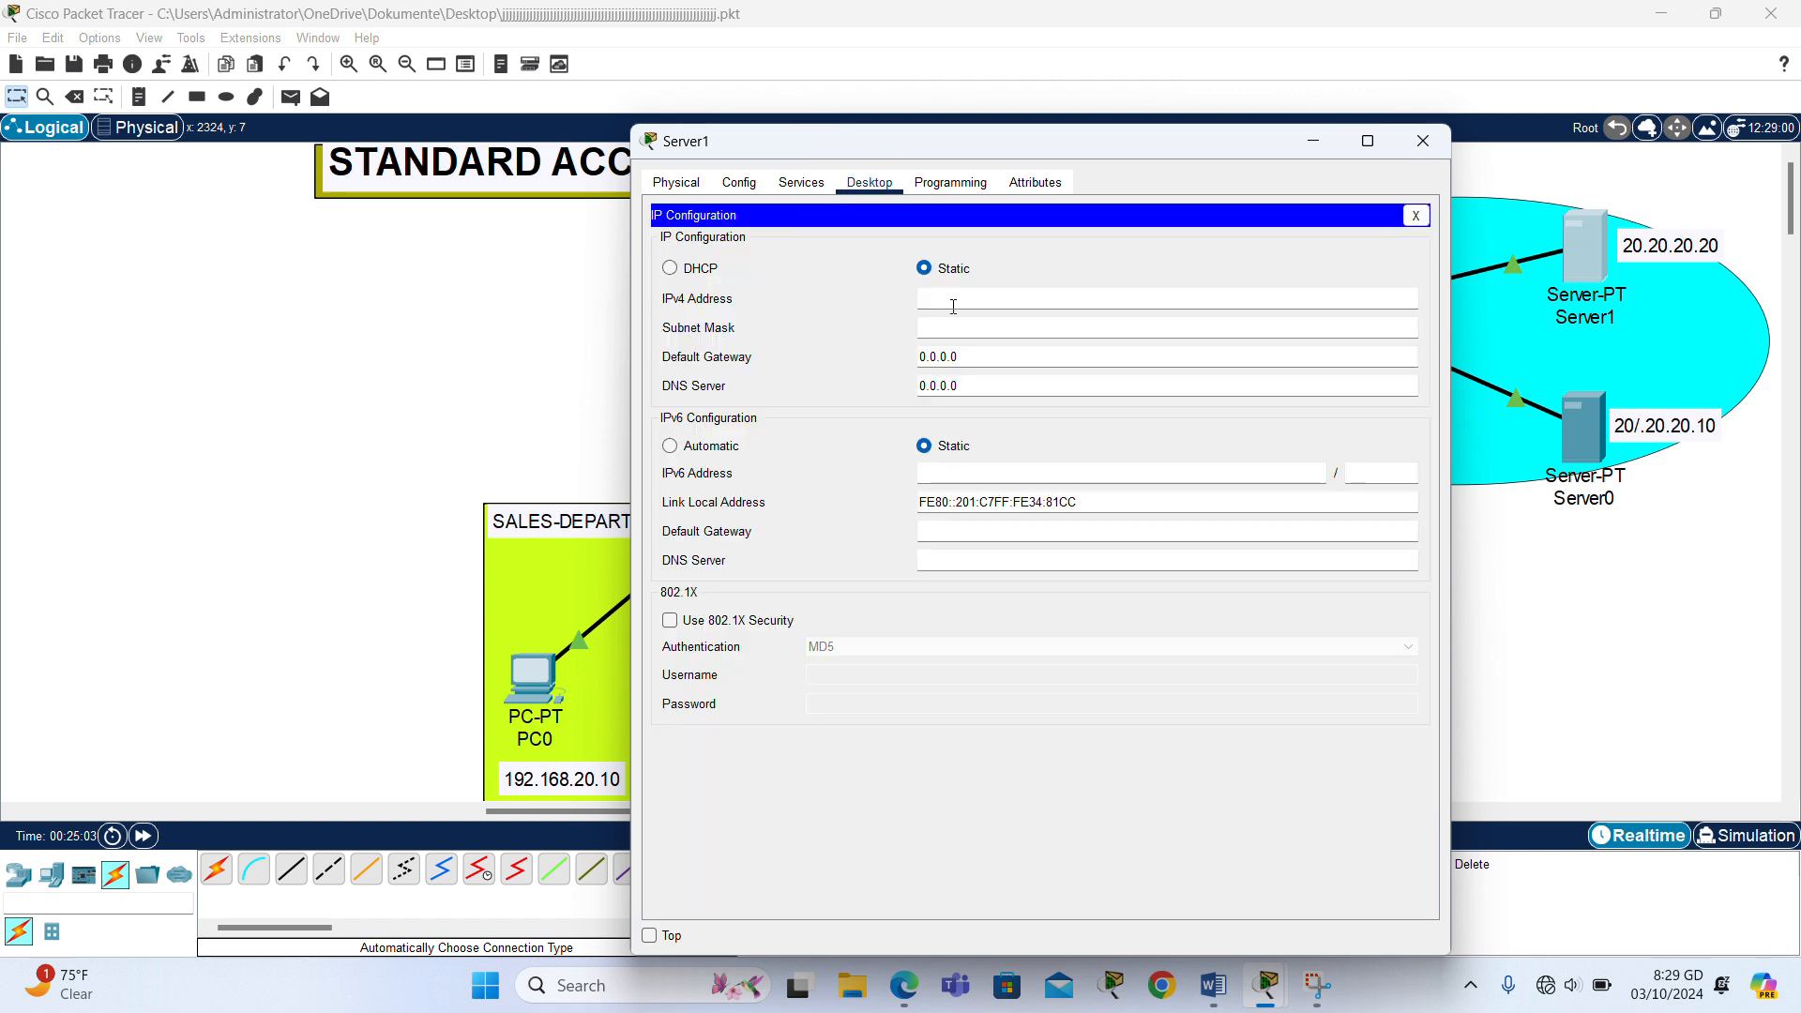
pyautogui.click(965, 298)
pyautogui.hotkey('ctrl', 'v')
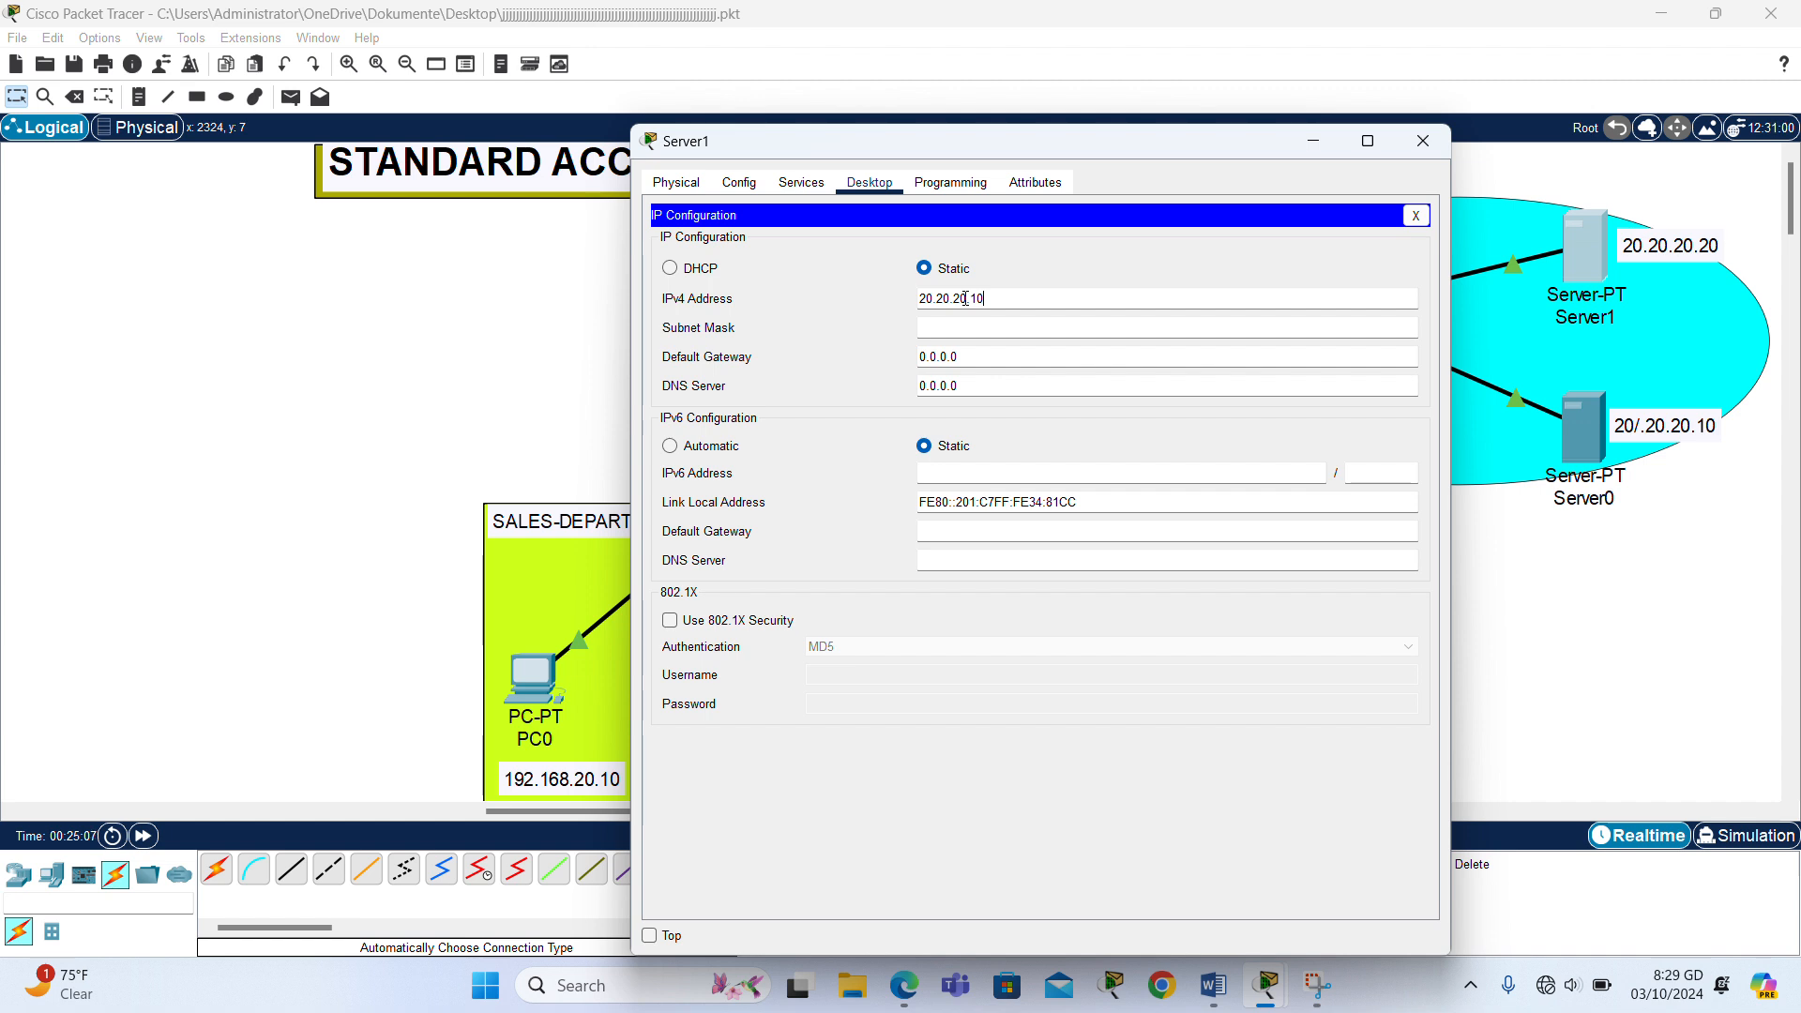
pyautogui.press('BackSpace')
pyautogui.press('BackSpace')
pyautogui.write('20')
pyautogui.click(994, 328)
# - Set Server1's default gateway to 20.20.20.1 and close its window
pyautogui.click(994, 357)
pyautogui.press('BackSpace')
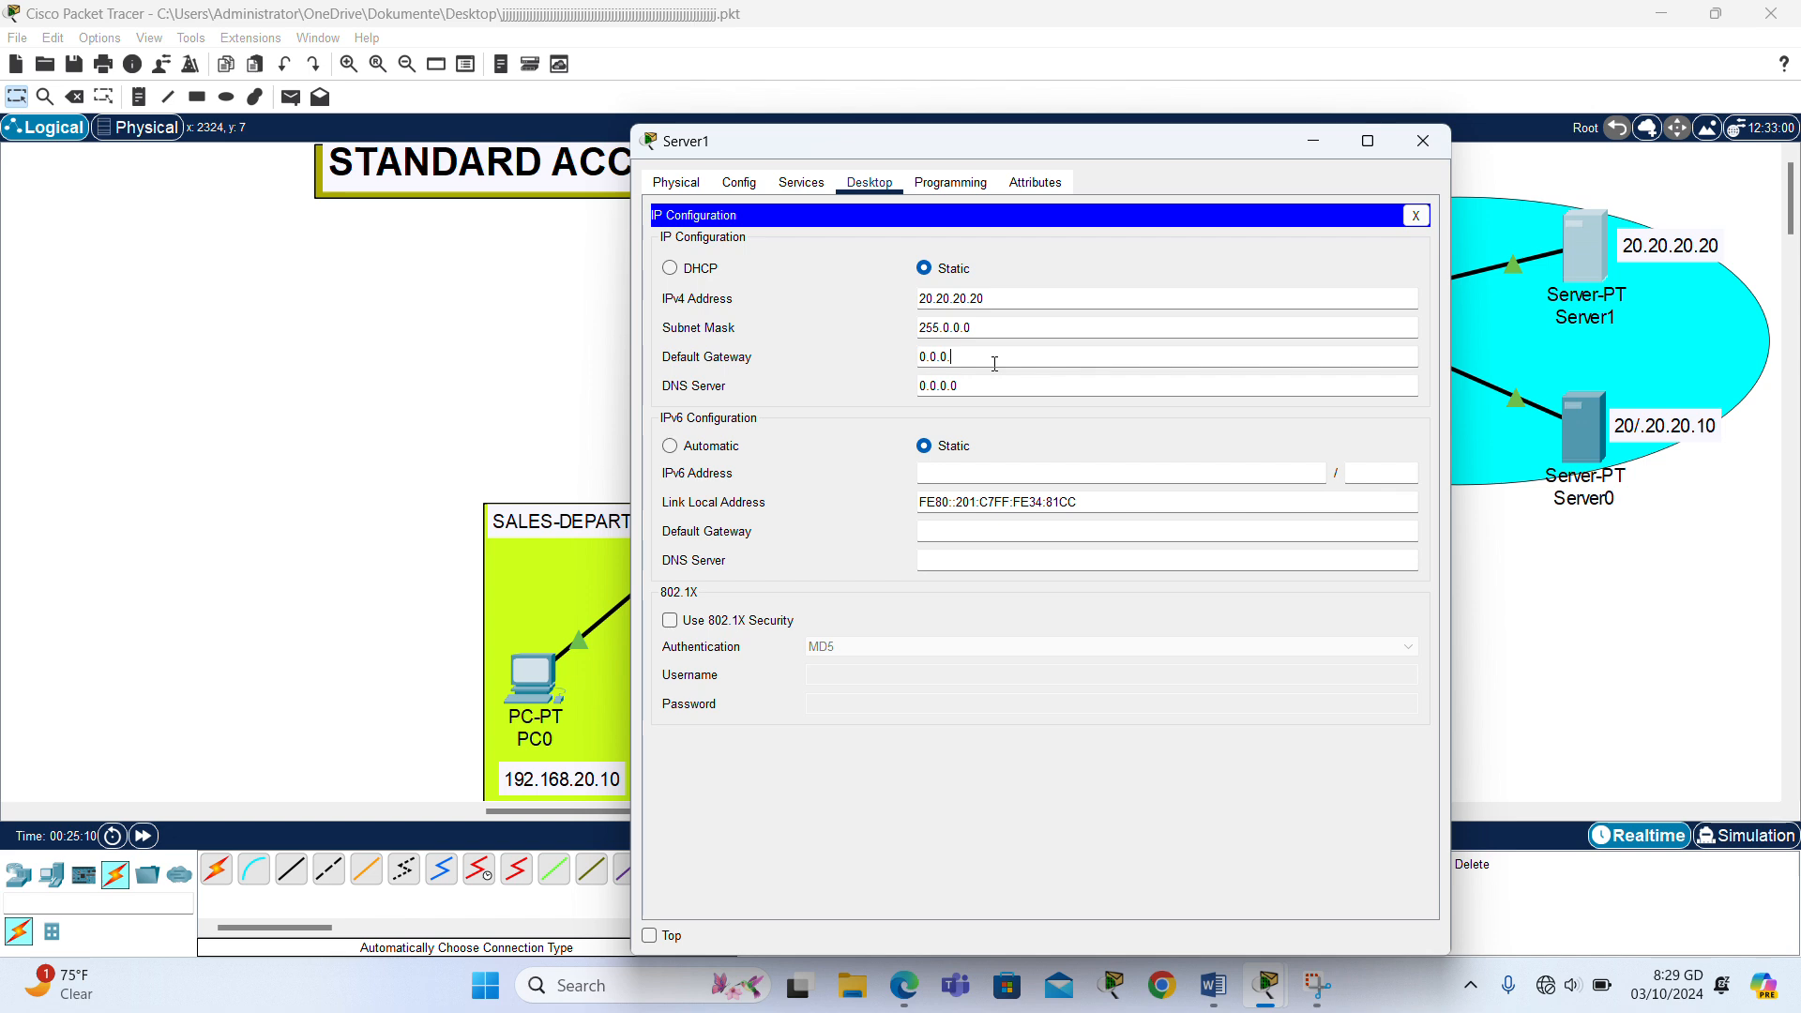
pyautogui.press('BackSpace')
pyautogui.press('BackSpace')
pyautogui.press('BackSpace')
pyautogui.press('BackSpace')
pyautogui.press('BackSpace')
pyautogui.press('BackSpace')
pyautogui.write('20.20.20.10')
pyautogui.press('BackSpace')
pyautogui.click(1423, 140)
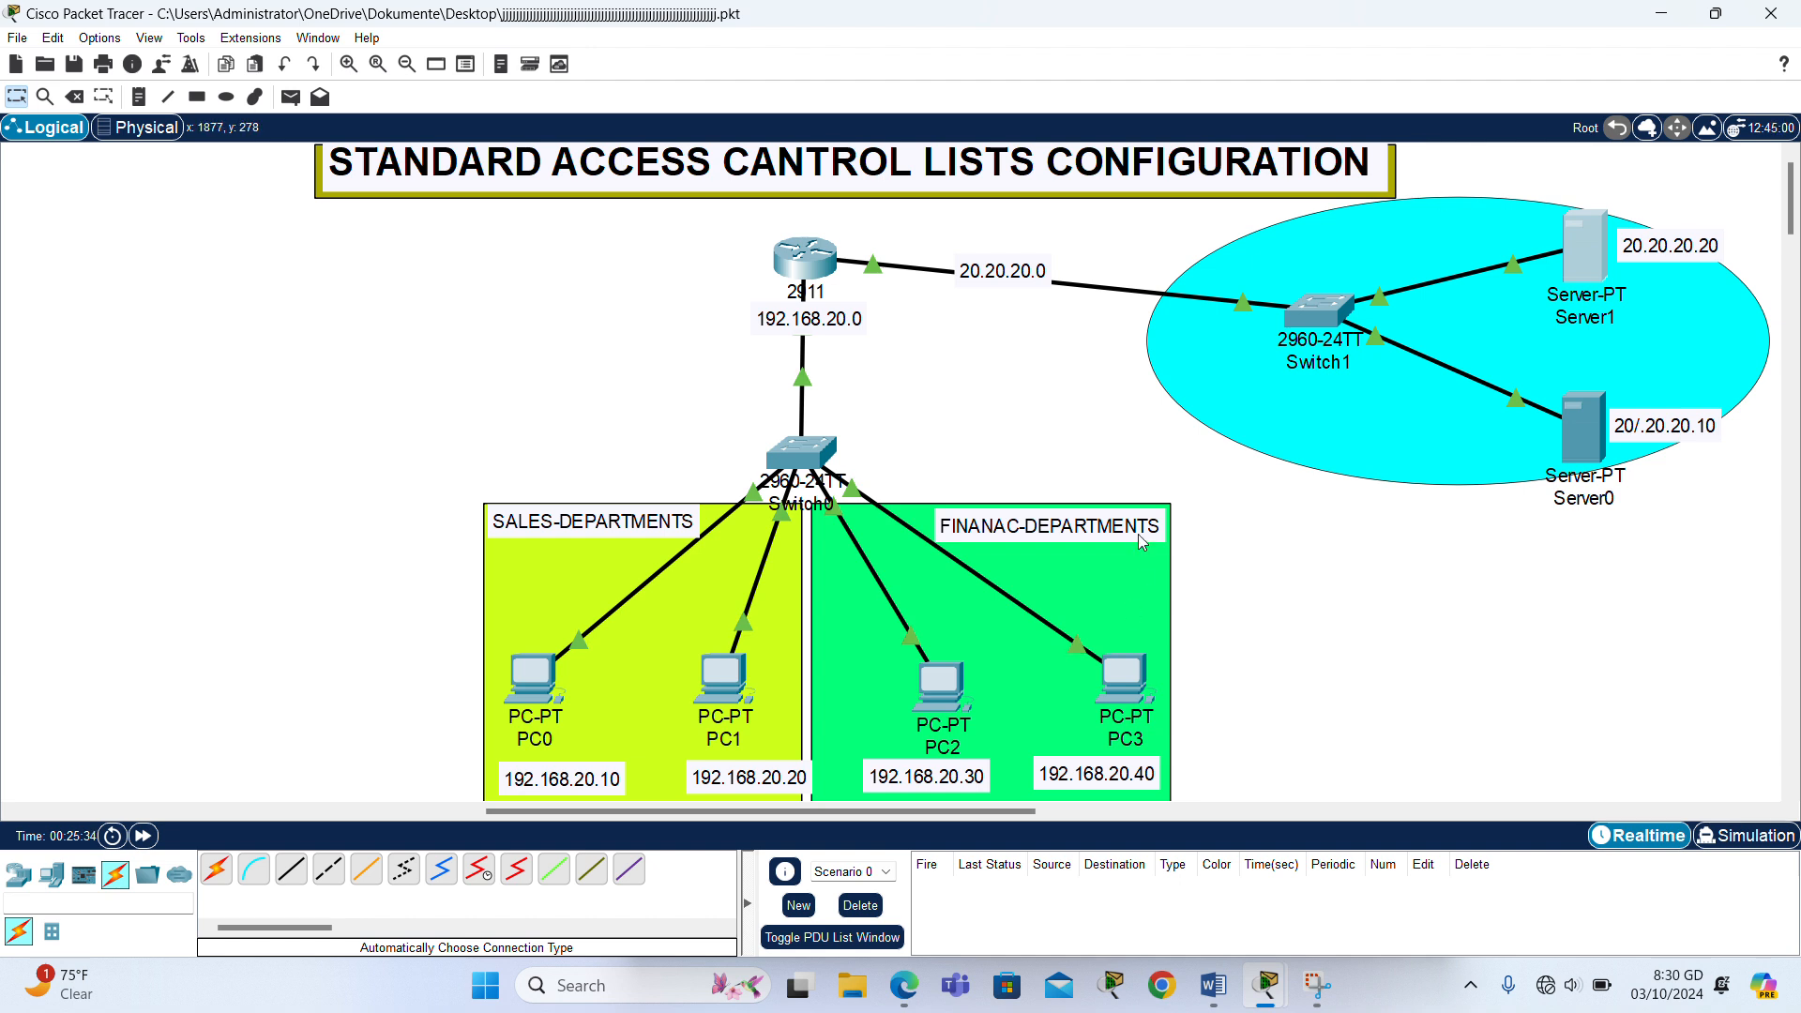
# - Test connectivity from PC0's command prompt to Server1 by pinging 20.20.20.20
pyautogui.click(523, 695)
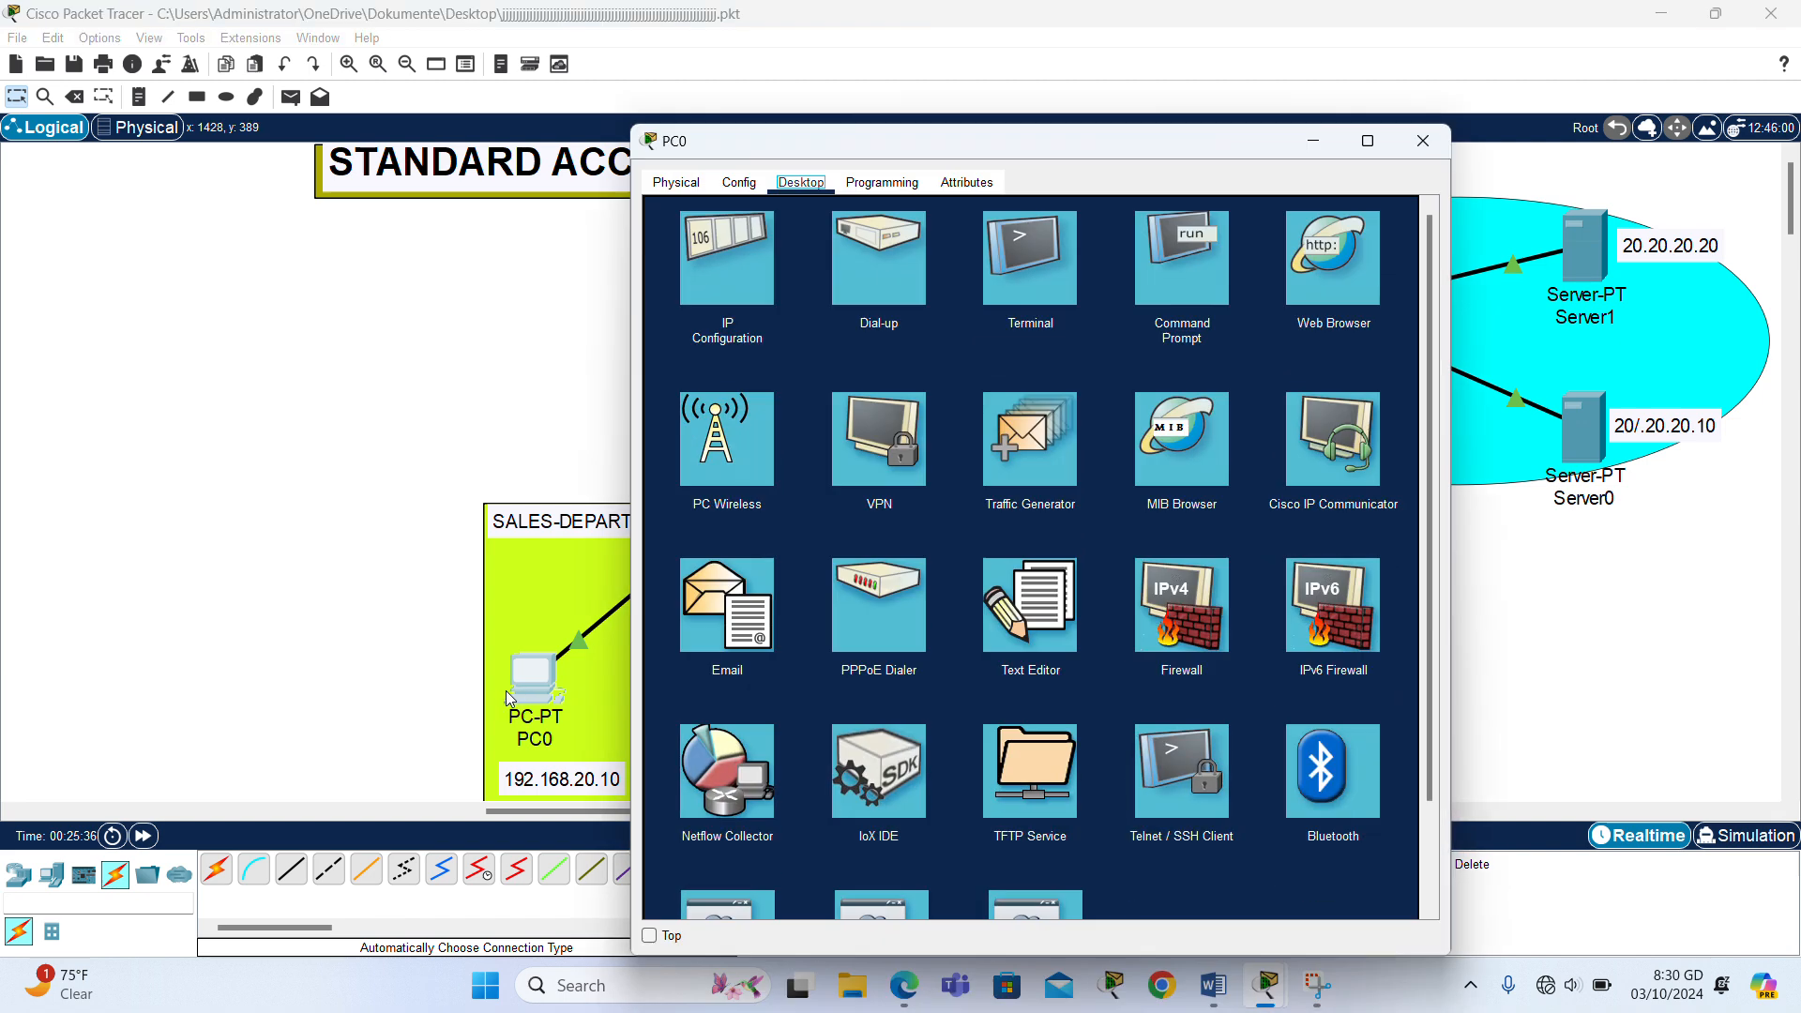
pyautogui.click(1190, 290)
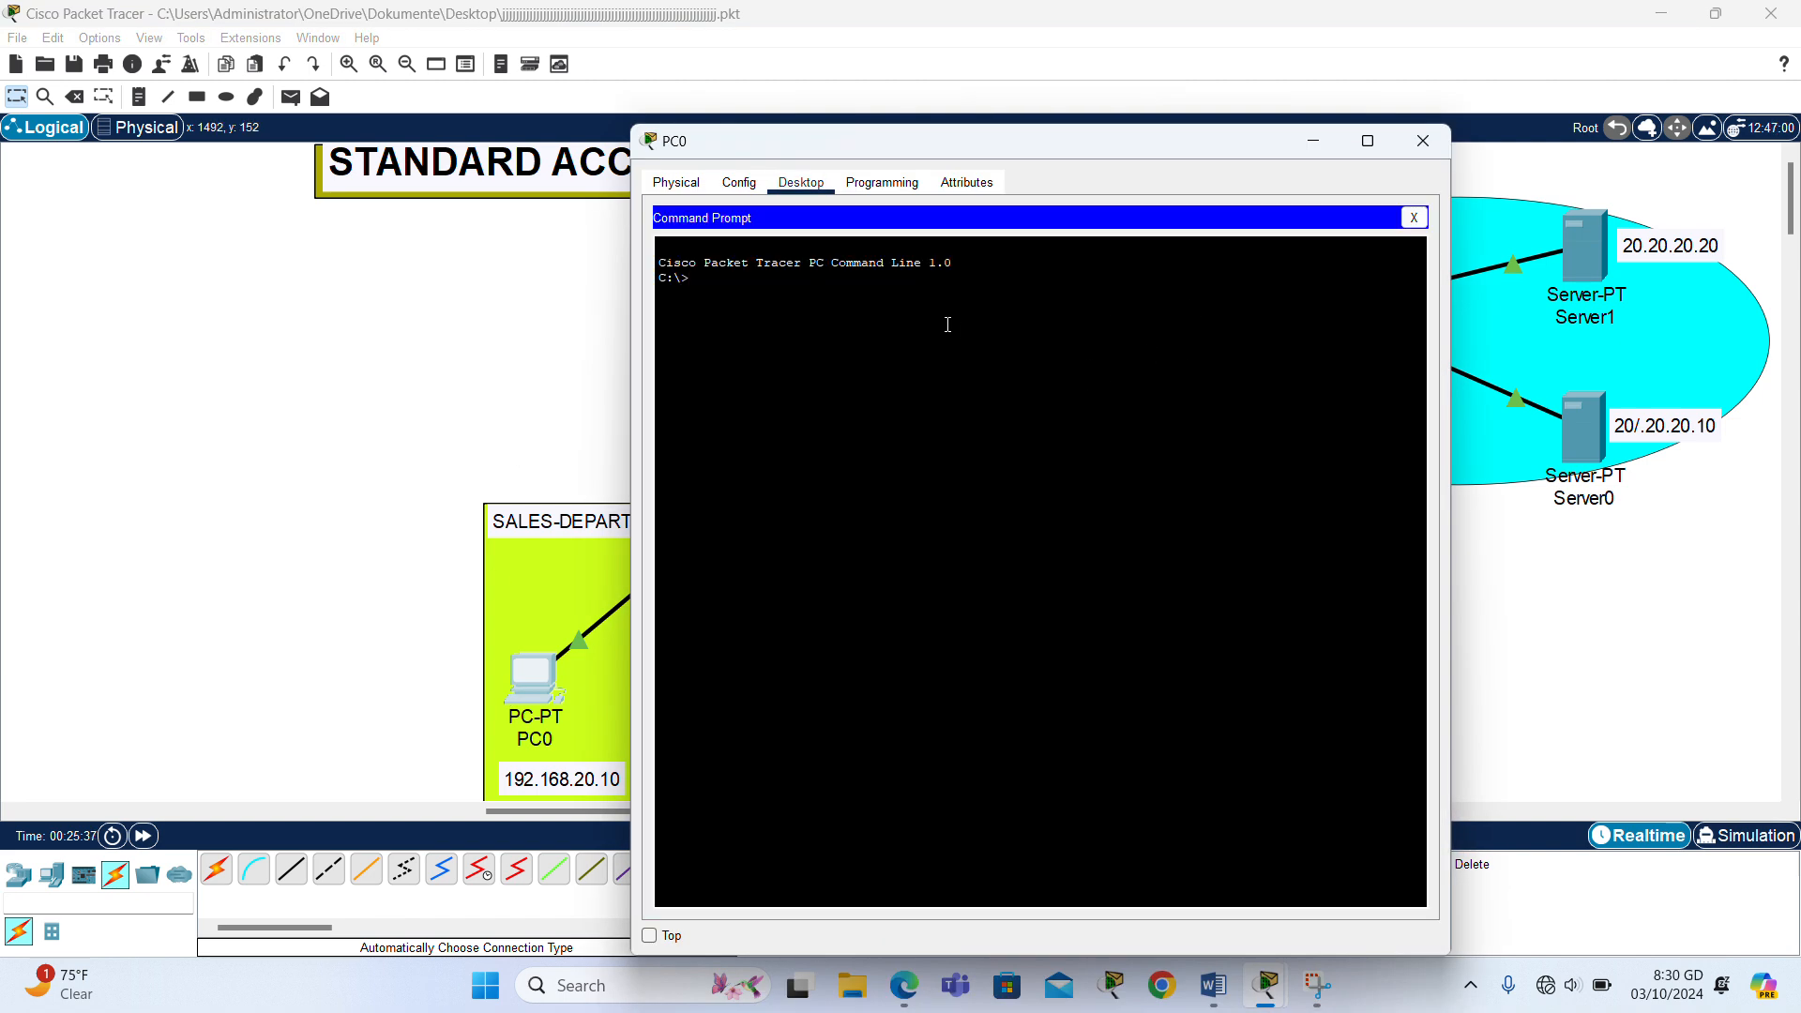
pyautogui.write('PING')
pyautogui.write(' 192.168')
pyautogui.press('BackSpace')
pyautogui.press('BackSpace')
pyautogui.press('BackSpace')
pyautogui.press('BackSpace')
pyautogui.press('BackSpace')
pyautogui.press('BackSpace')
pyautogui.write('20.20.20')
pyautogui.press('Return')
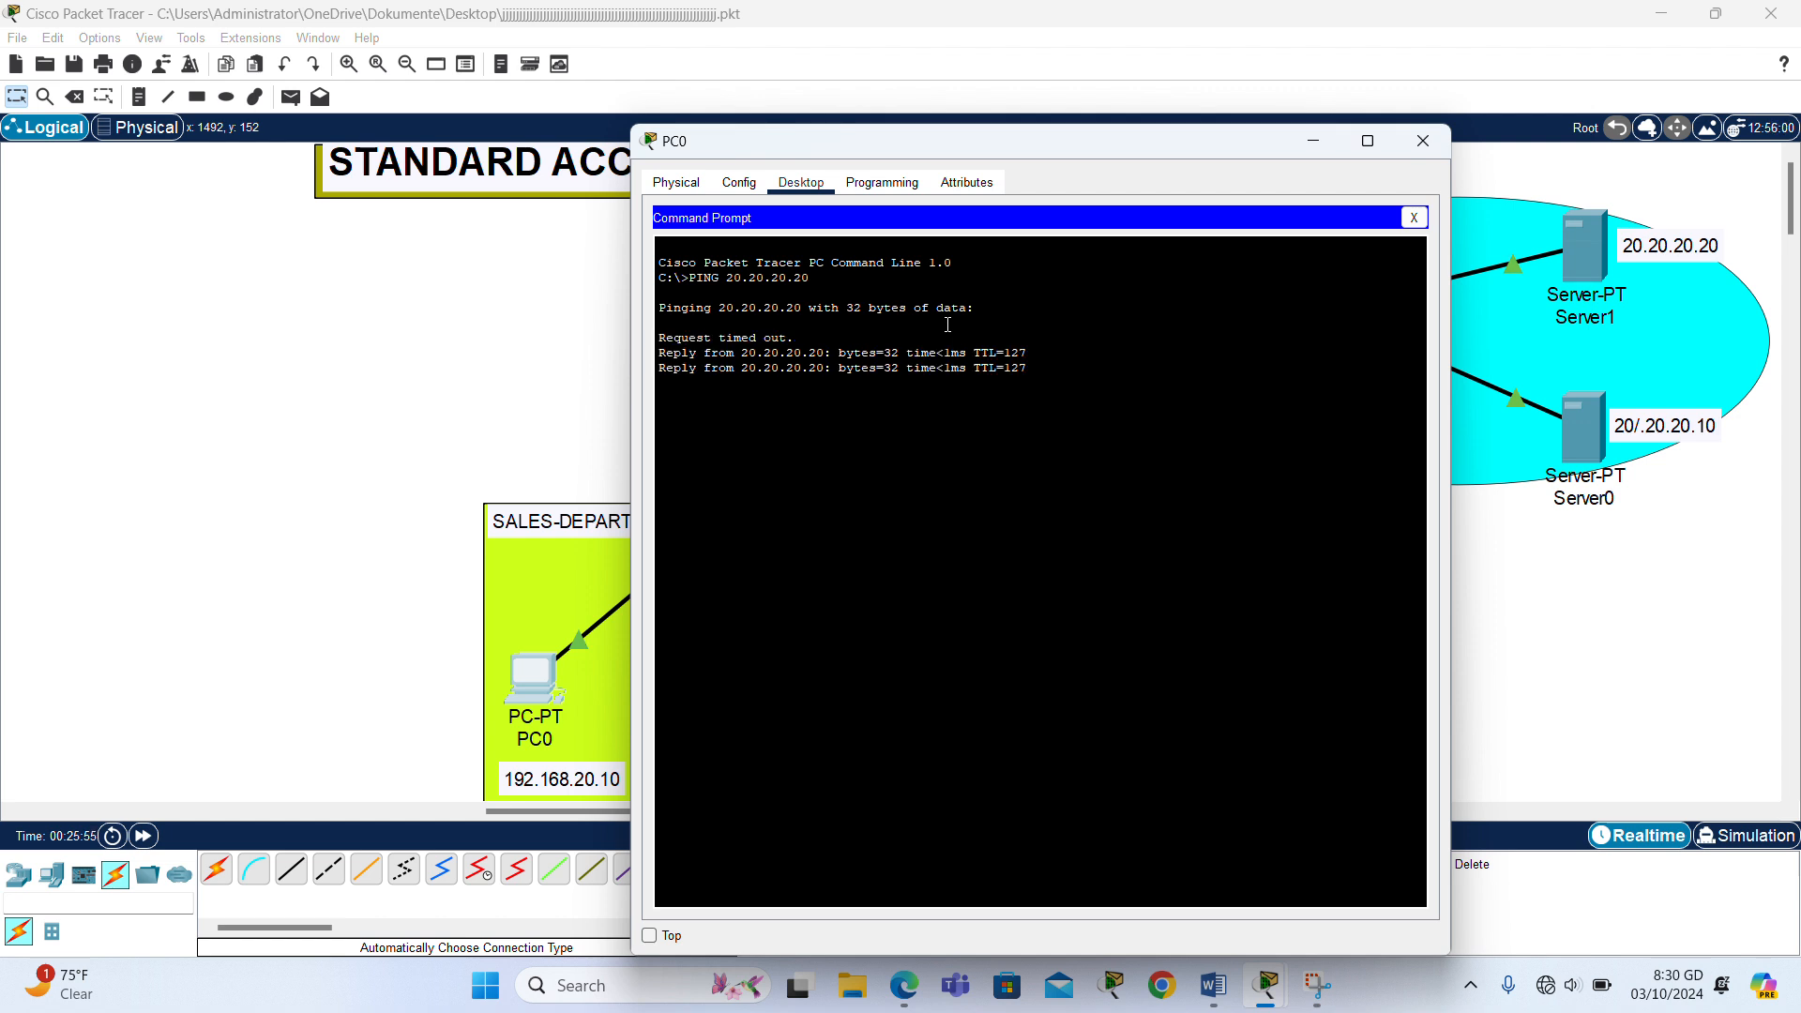
# - Move PC0's window aside and ping Server0 at 20.20.20.10 from its command prompt
pyautogui.moveTo(1105, 142); pyautogui.dragTo(1581, 118)
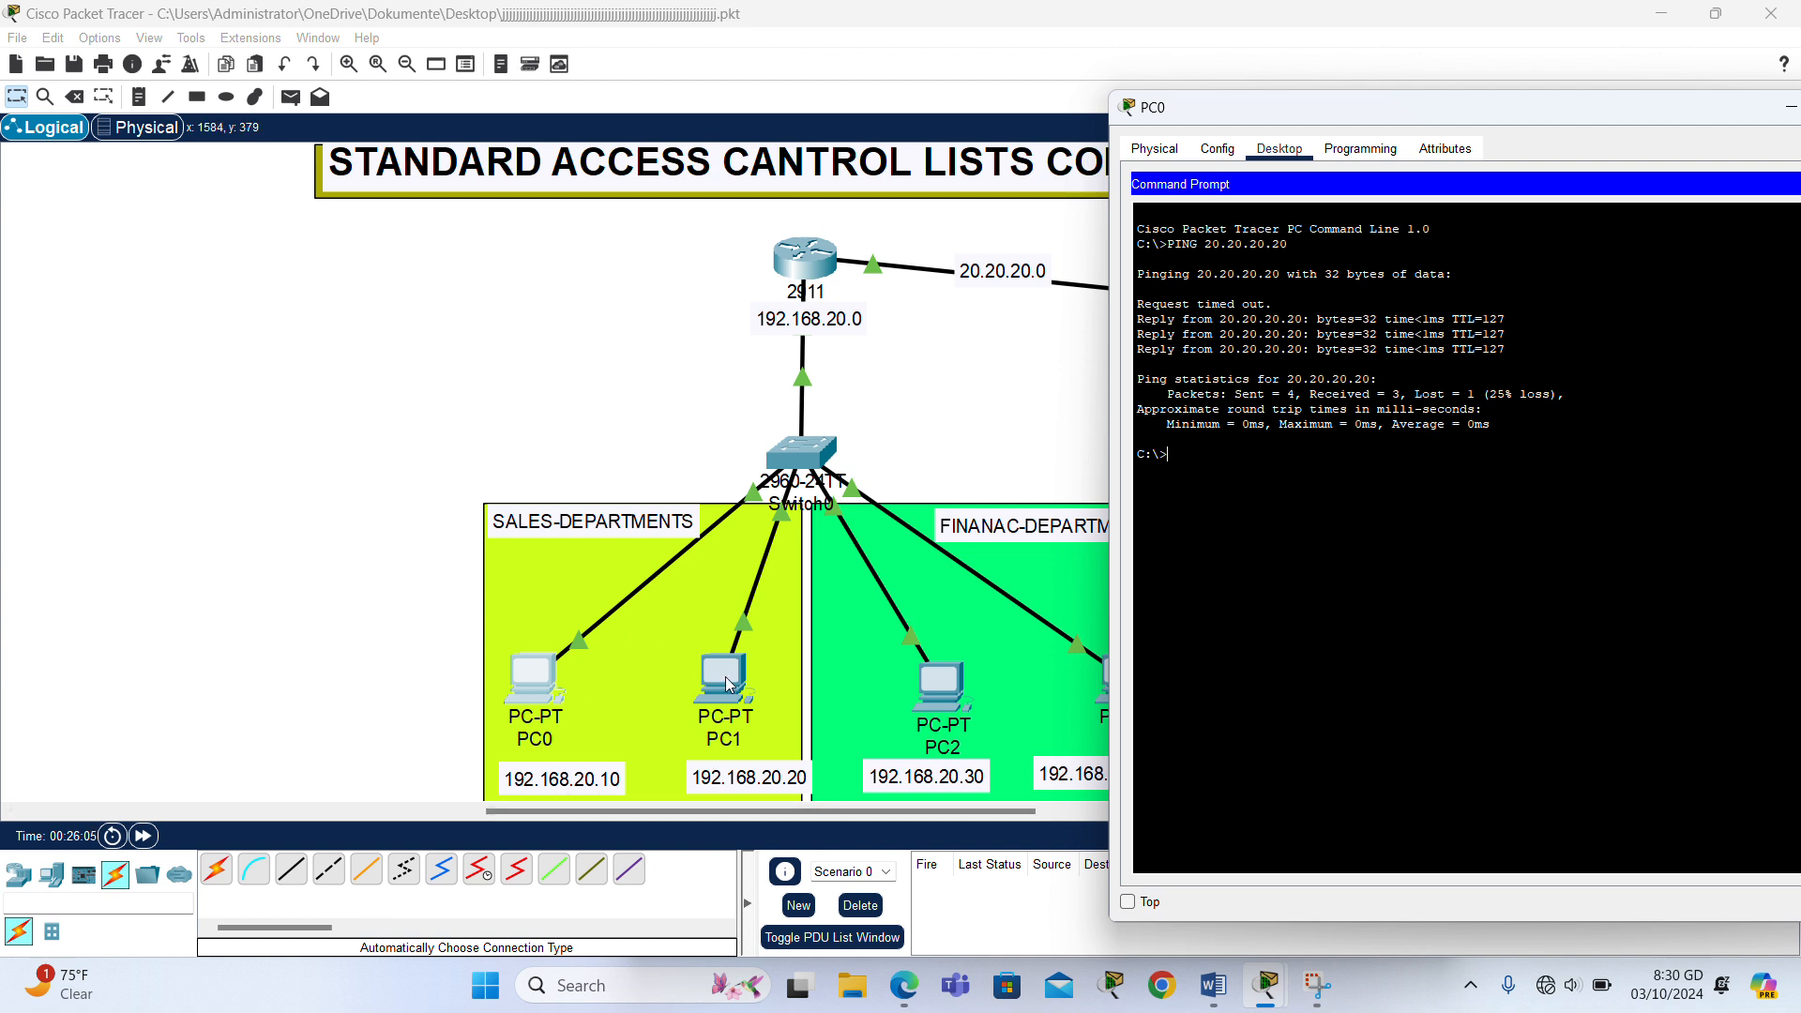
pyautogui.write('PING 20.20.20.10')
pyautogui.press('Return')
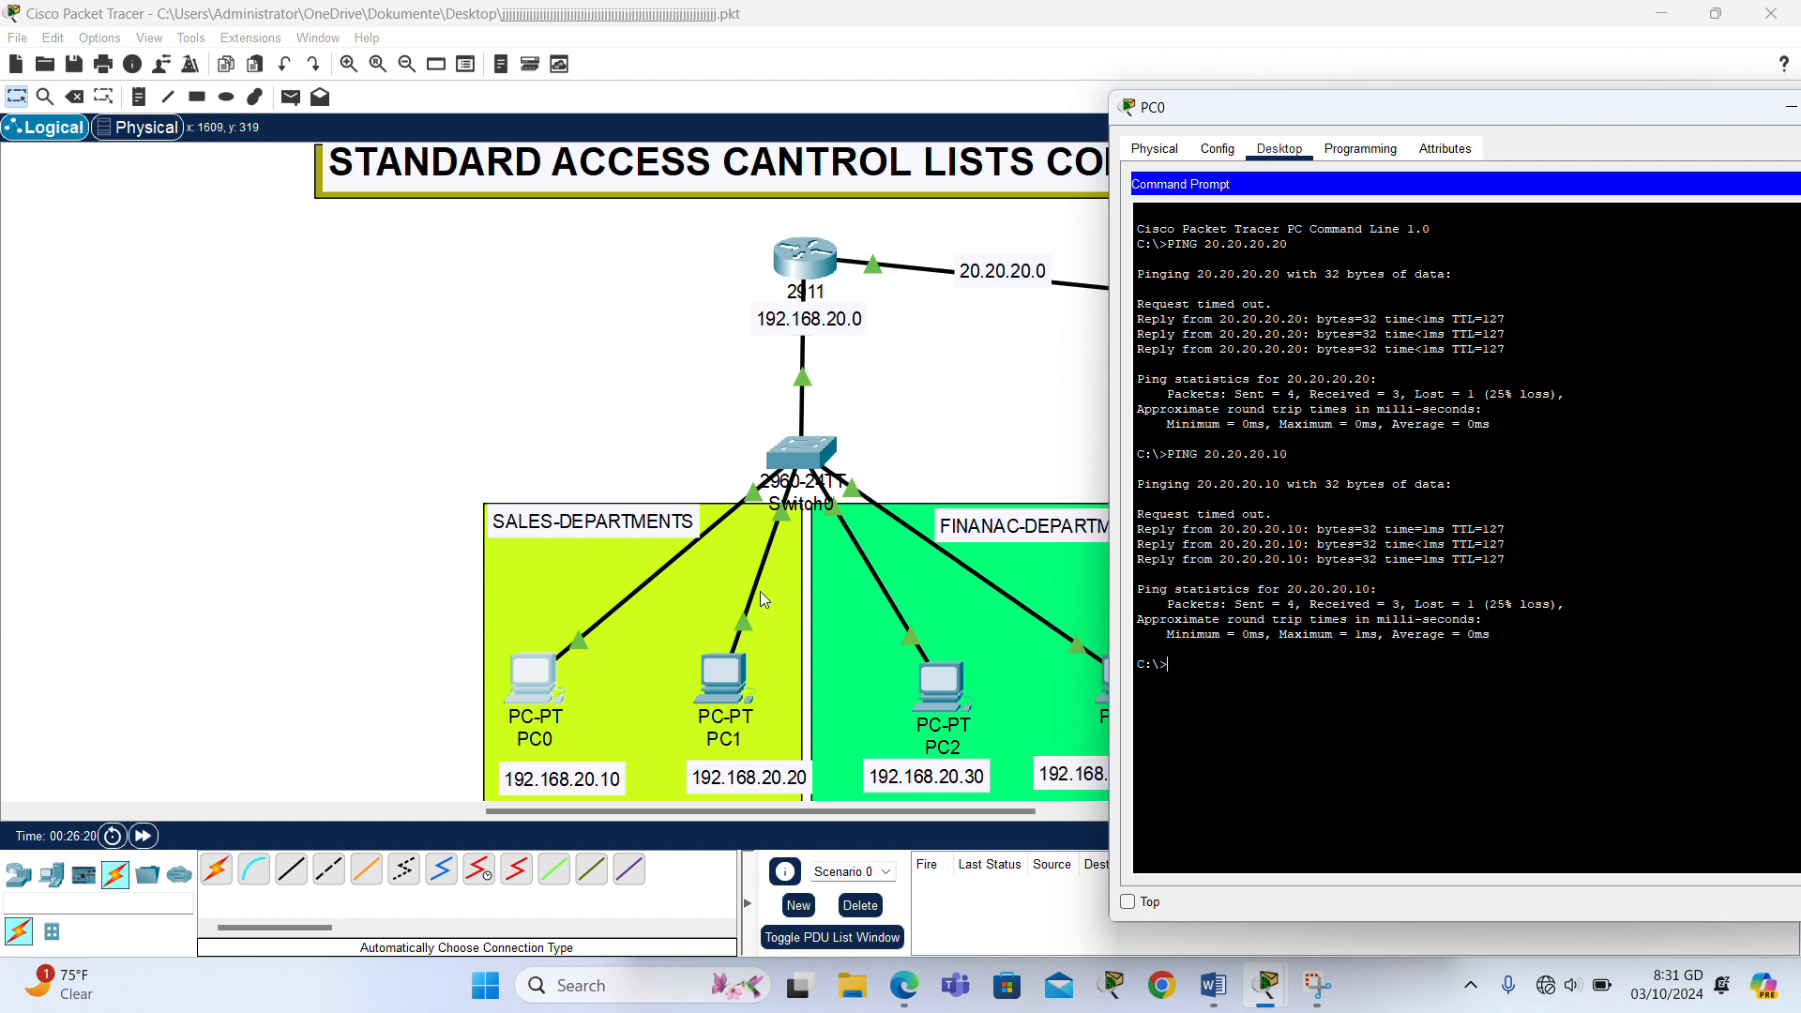
# - Test connectivity from PC1's command prompt to Server0 by pinging 20.20.20.10
pyautogui.click(600, 464)
pyautogui.click(715, 692)
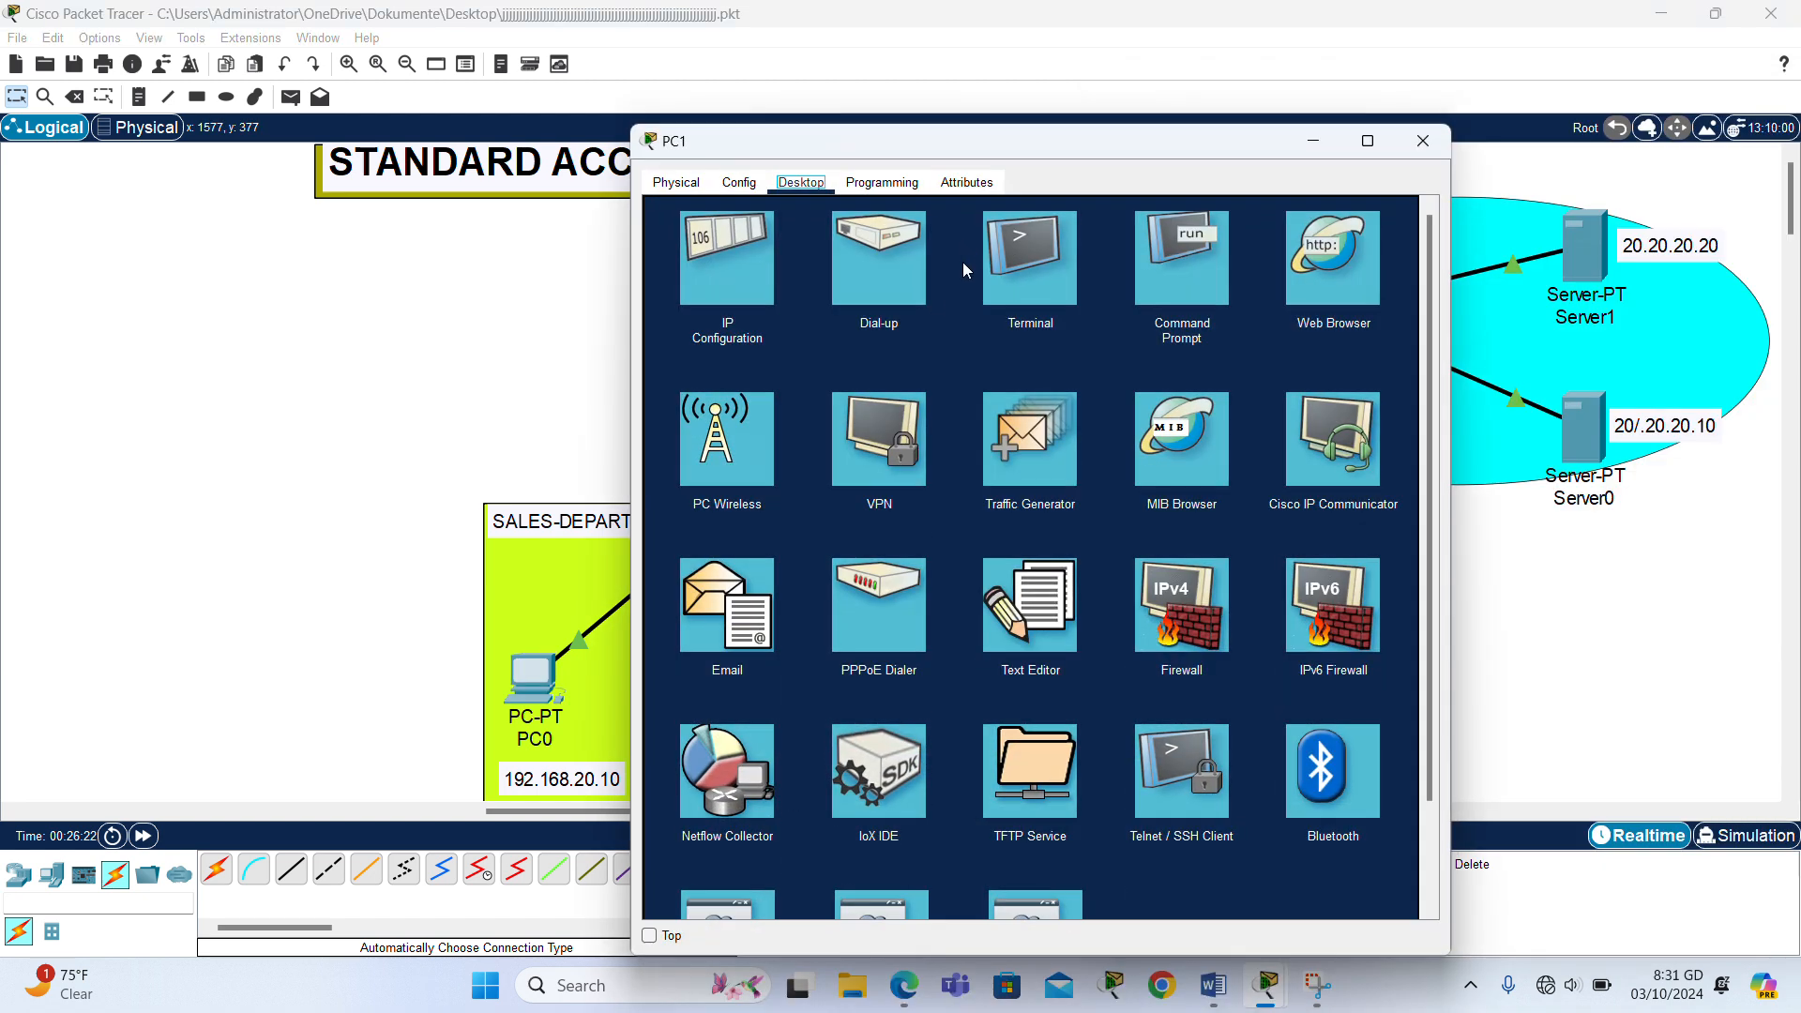
pyautogui.click(1150, 278)
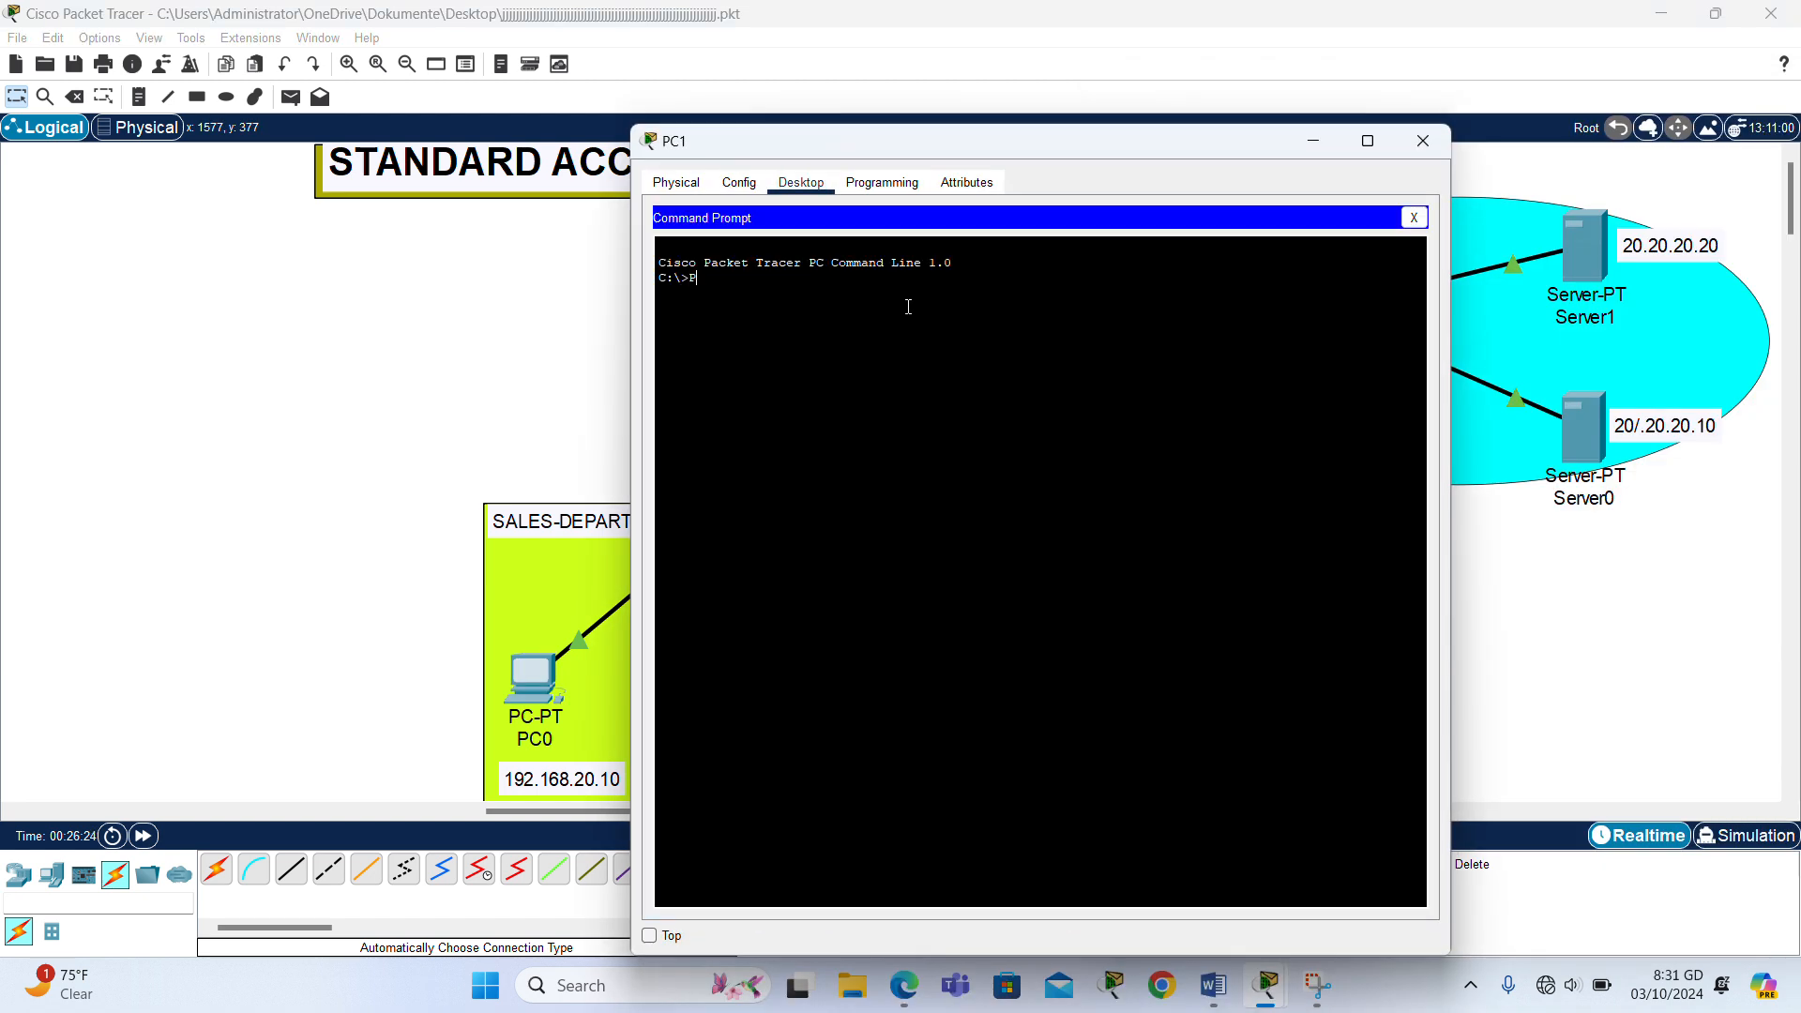
pyautogui.write('PING 20.20.20.10')
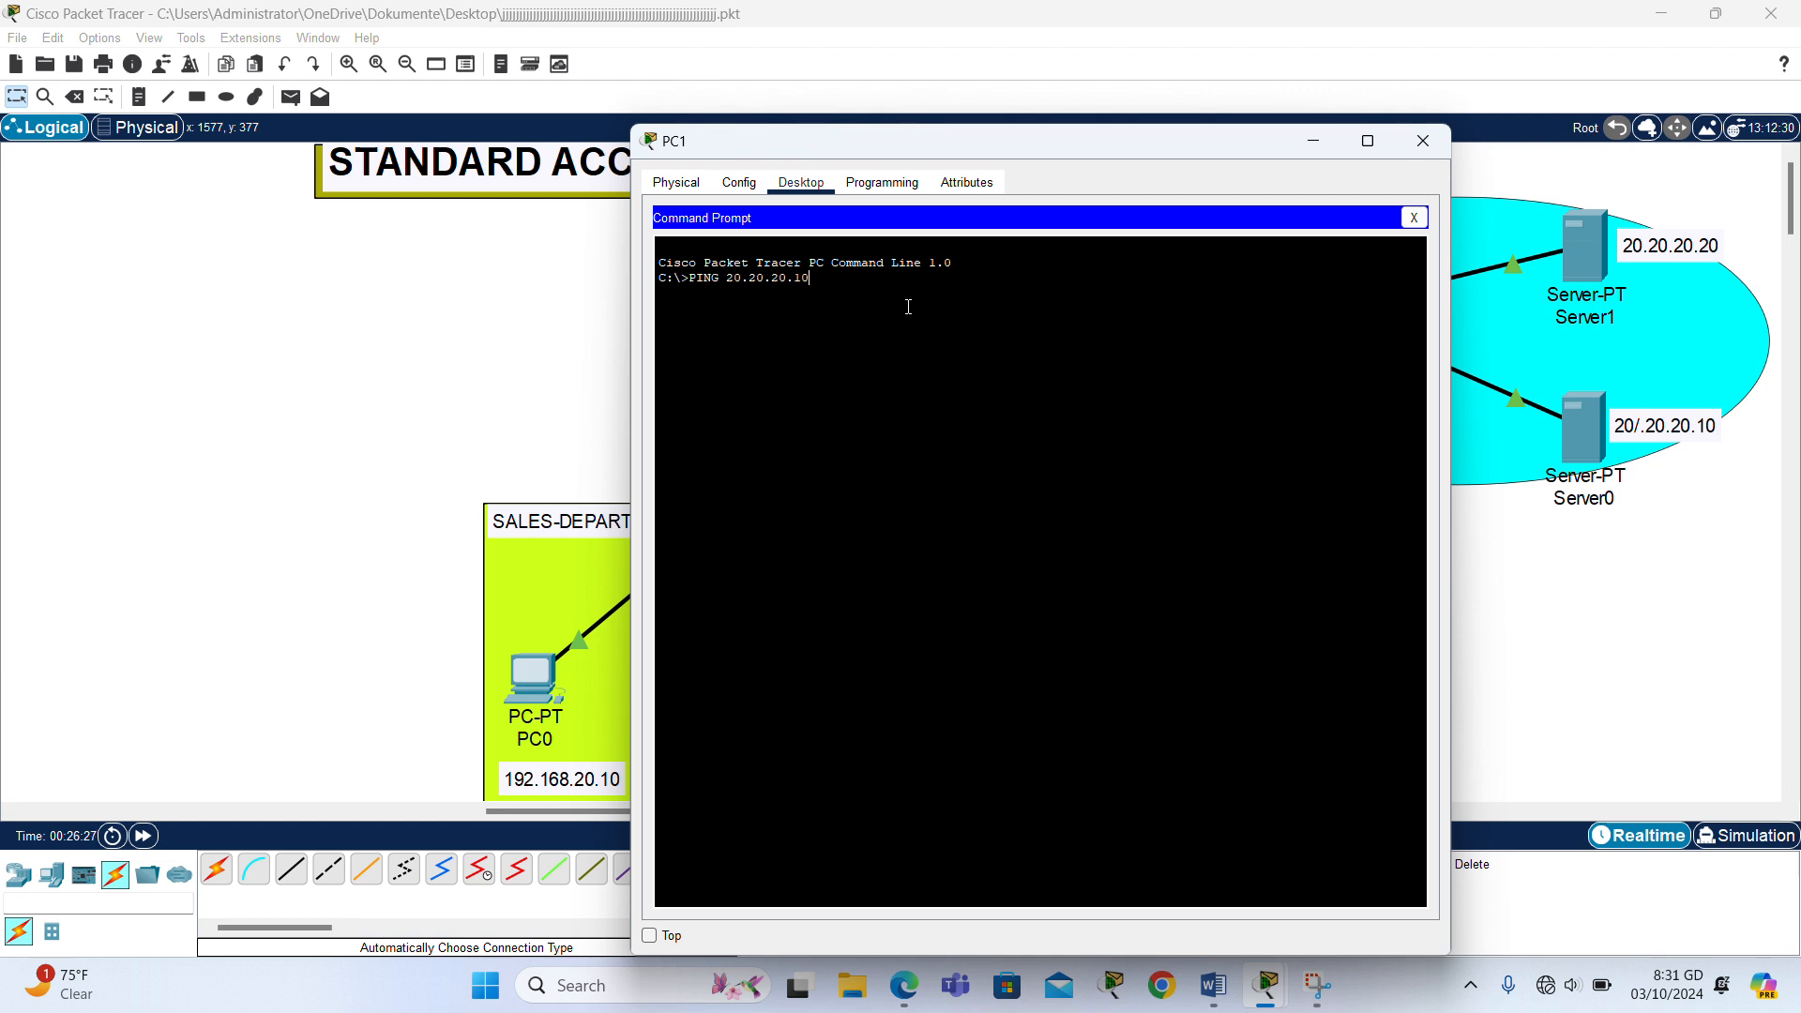
pyautogui.press('Return')
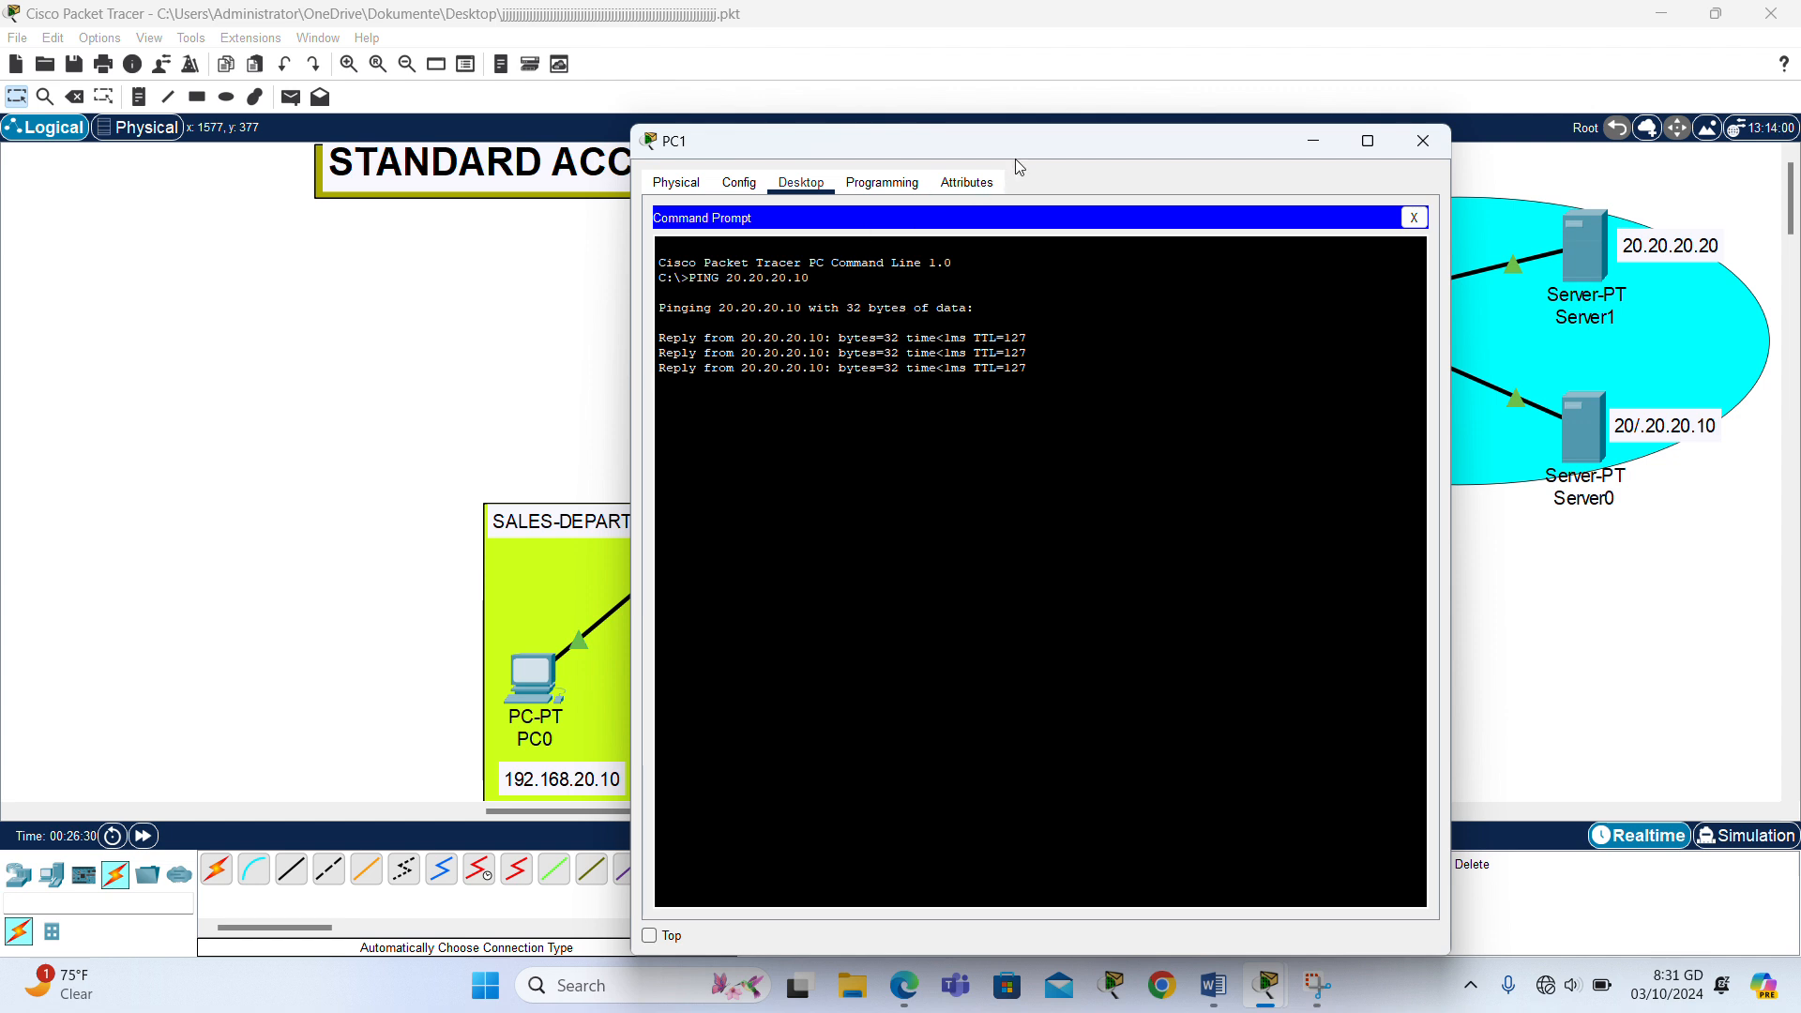
# - Move PC1's window aside, ping 20.20.20.10 from it once more, and close the window
pyautogui.moveTo(1015, 159); pyautogui.dragTo(553, 187)
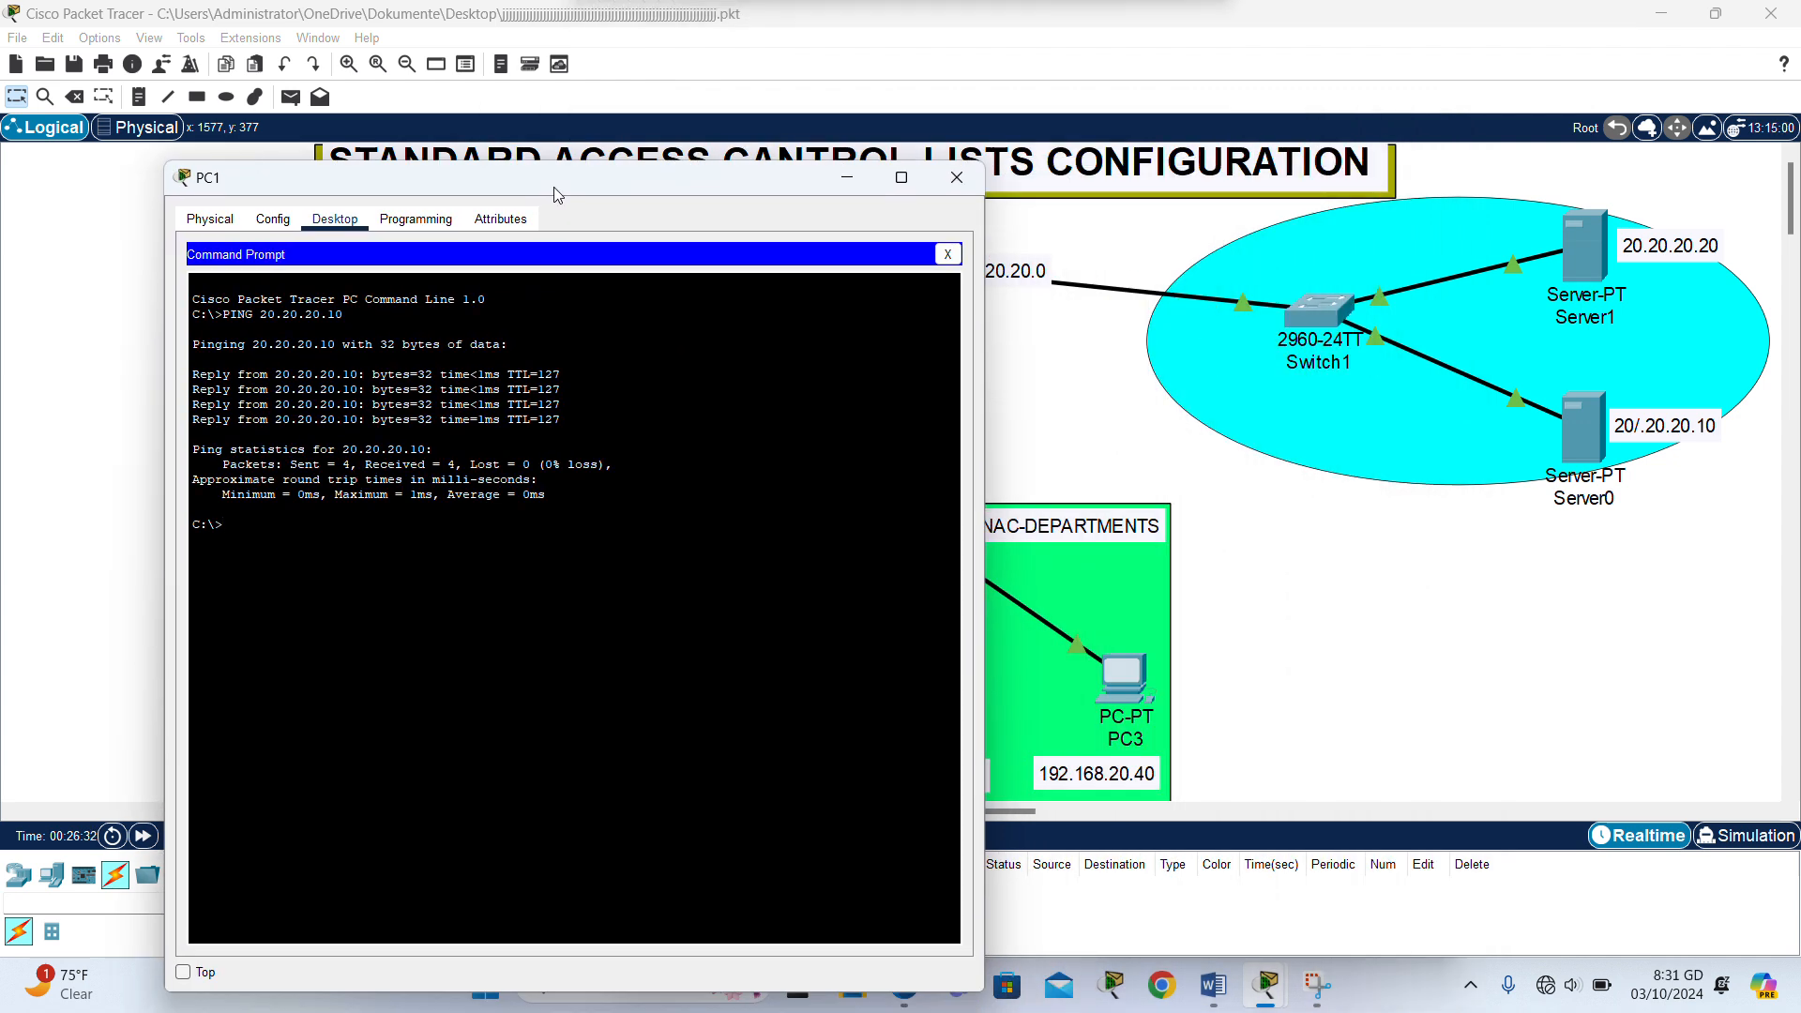
pyautogui.write('PING ')
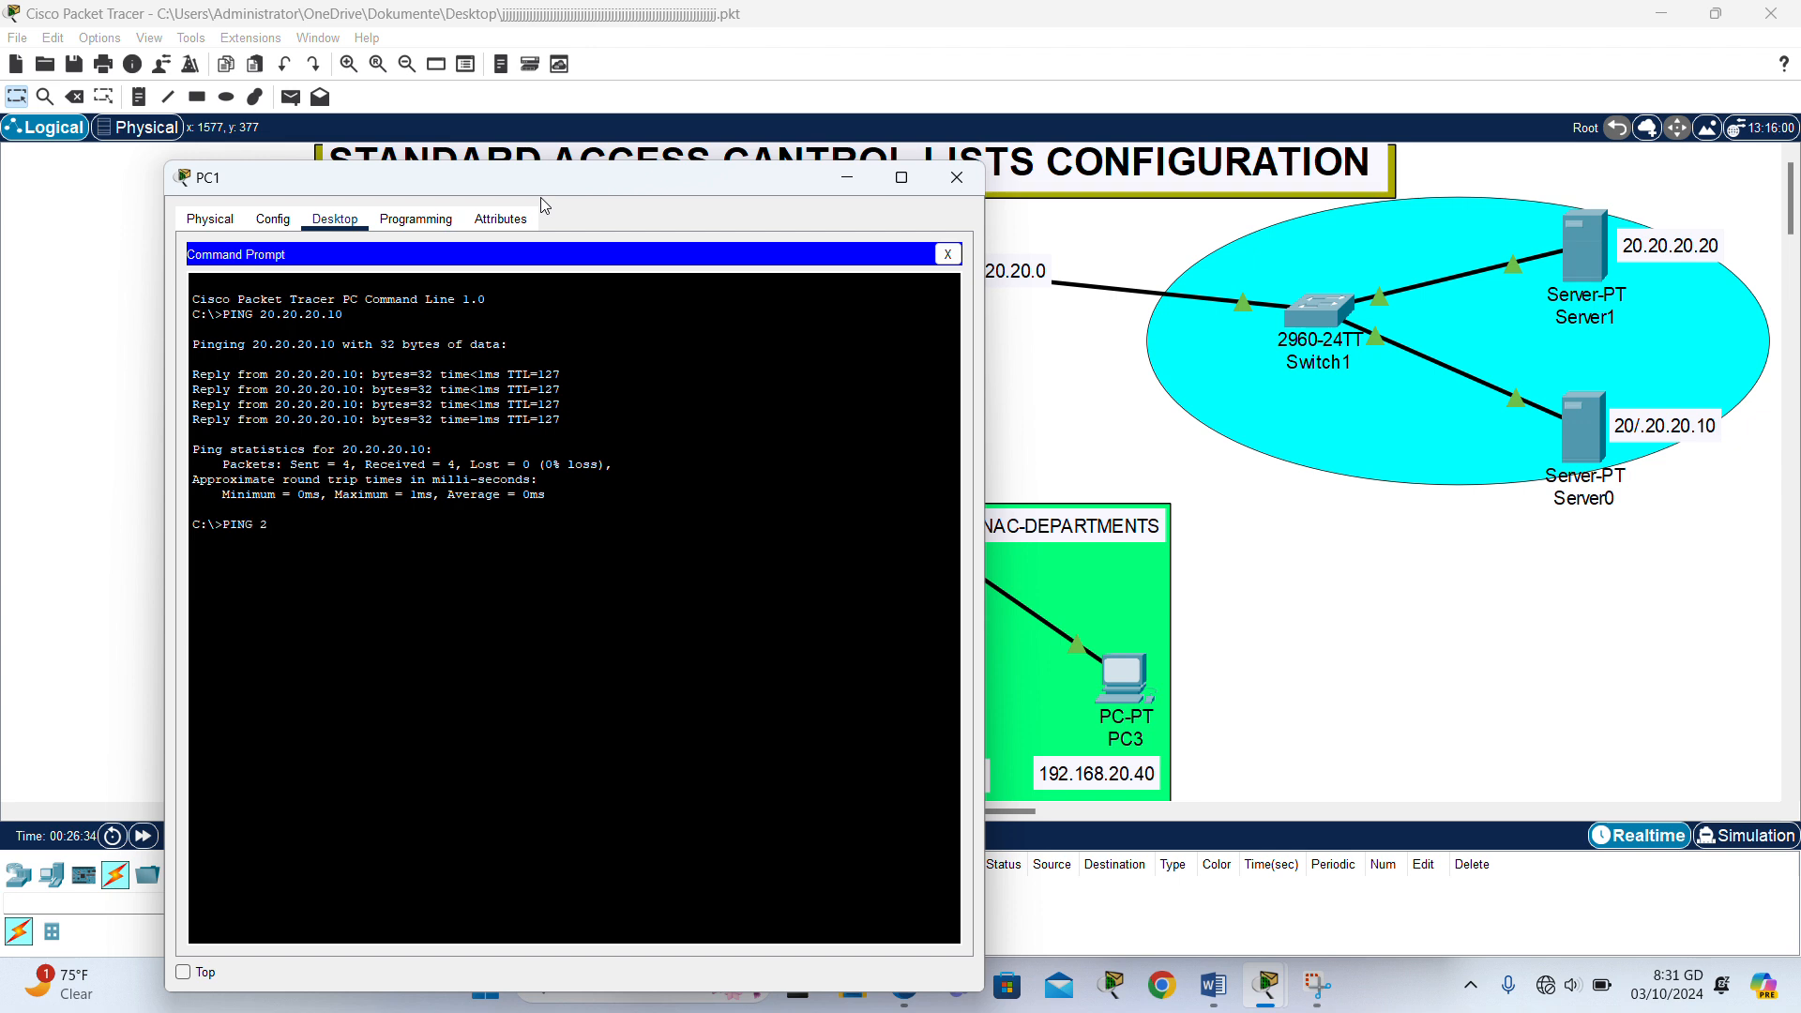
pyautogui.write('20.20.20.10')
pyautogui.press('Return')
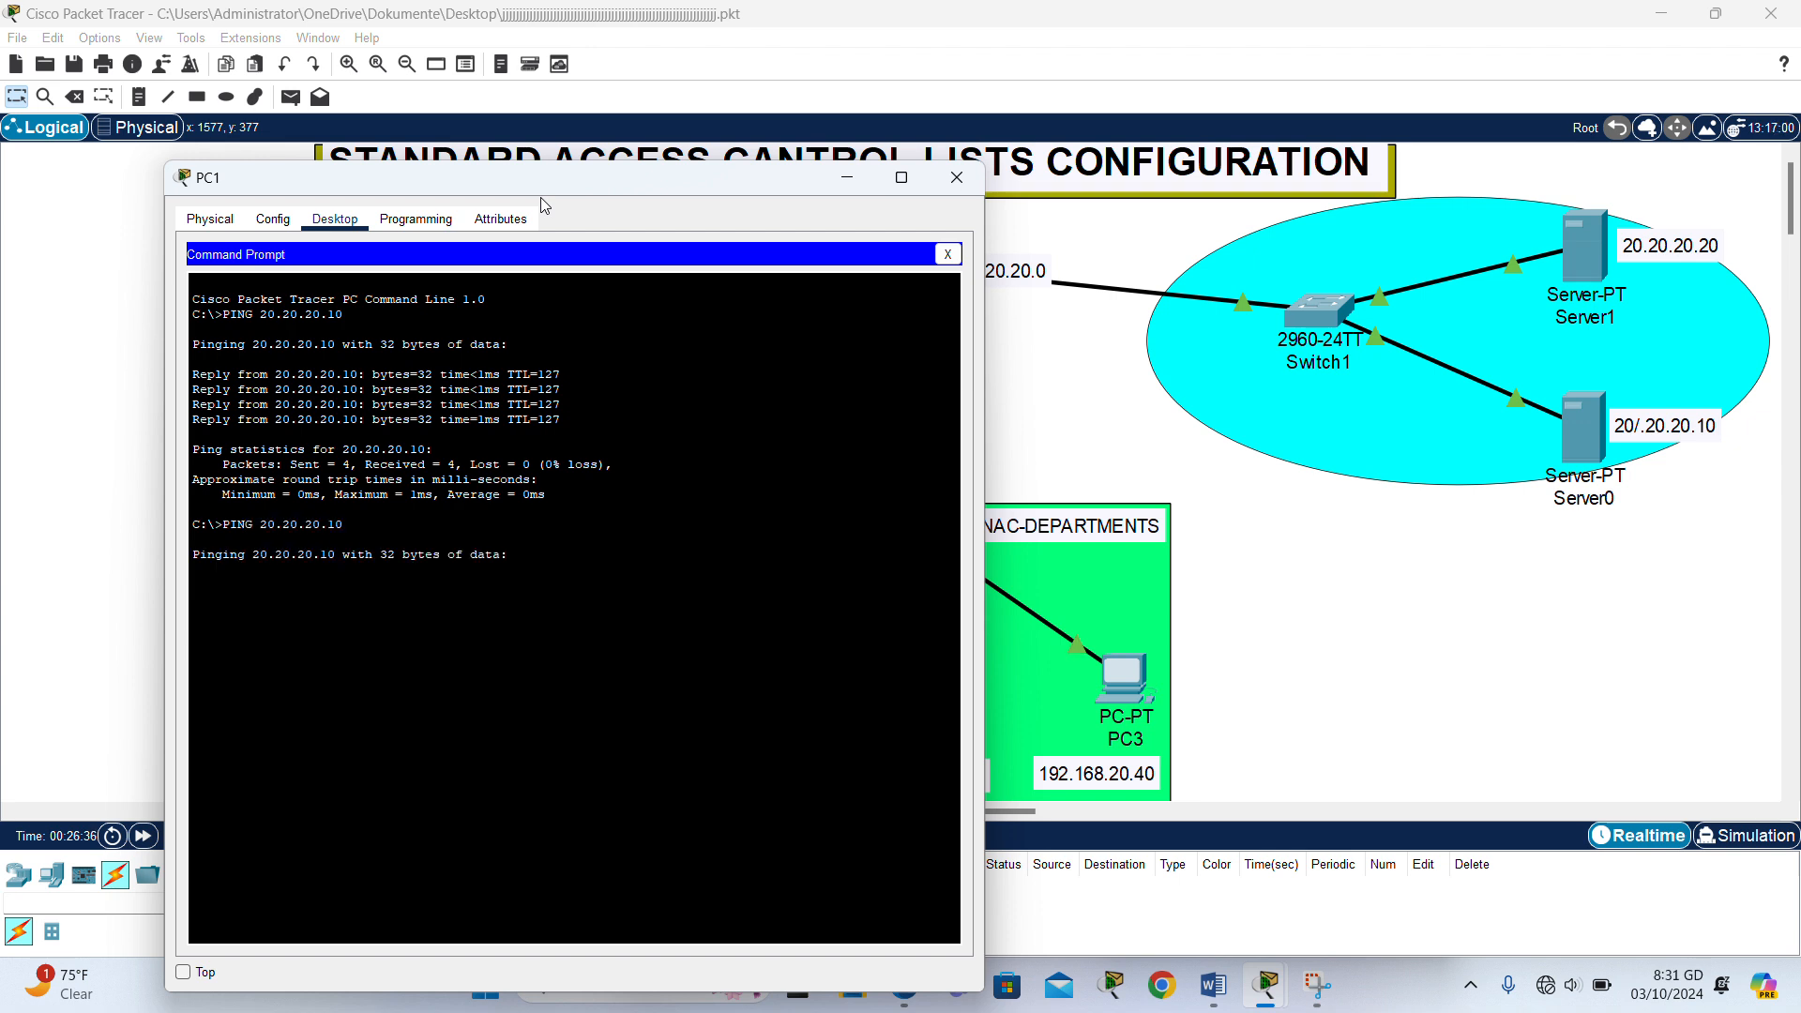
pyautogui.click(957, 180)
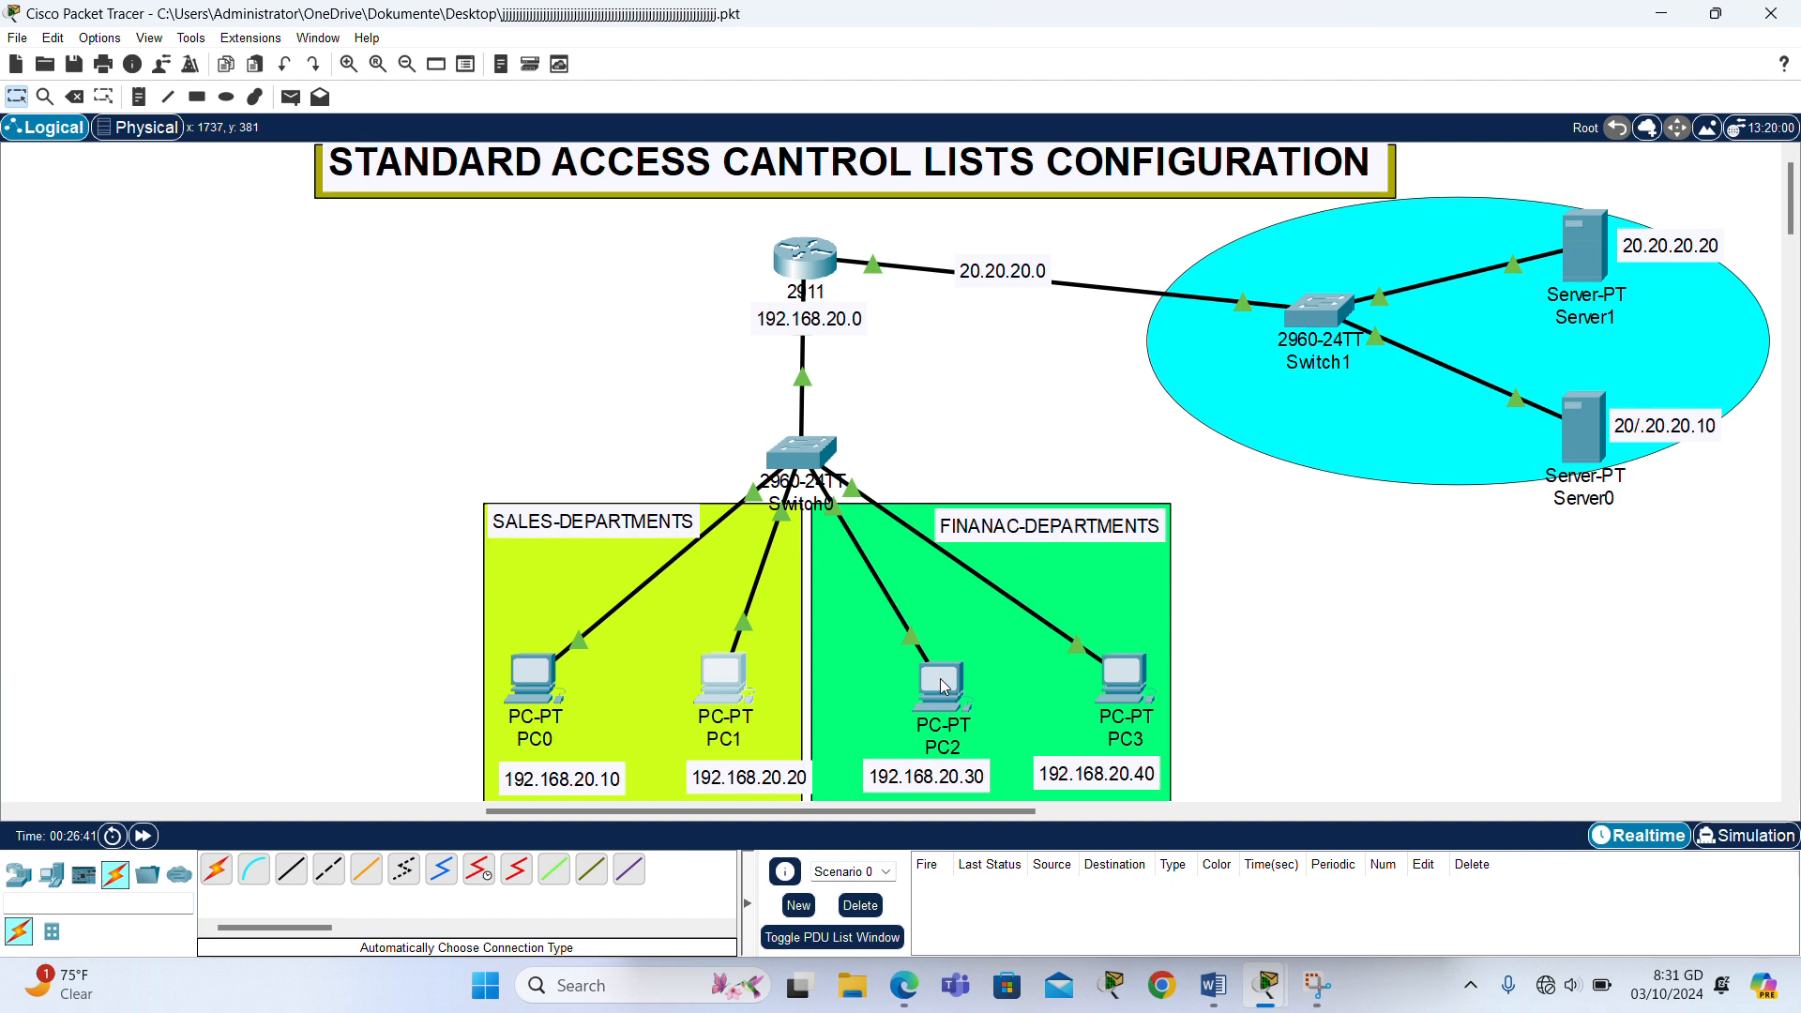
# - Ping Server0 at 20.20.20.10 from PC2's command prompt and close PC2's window
pyautogui.click(944, 686)
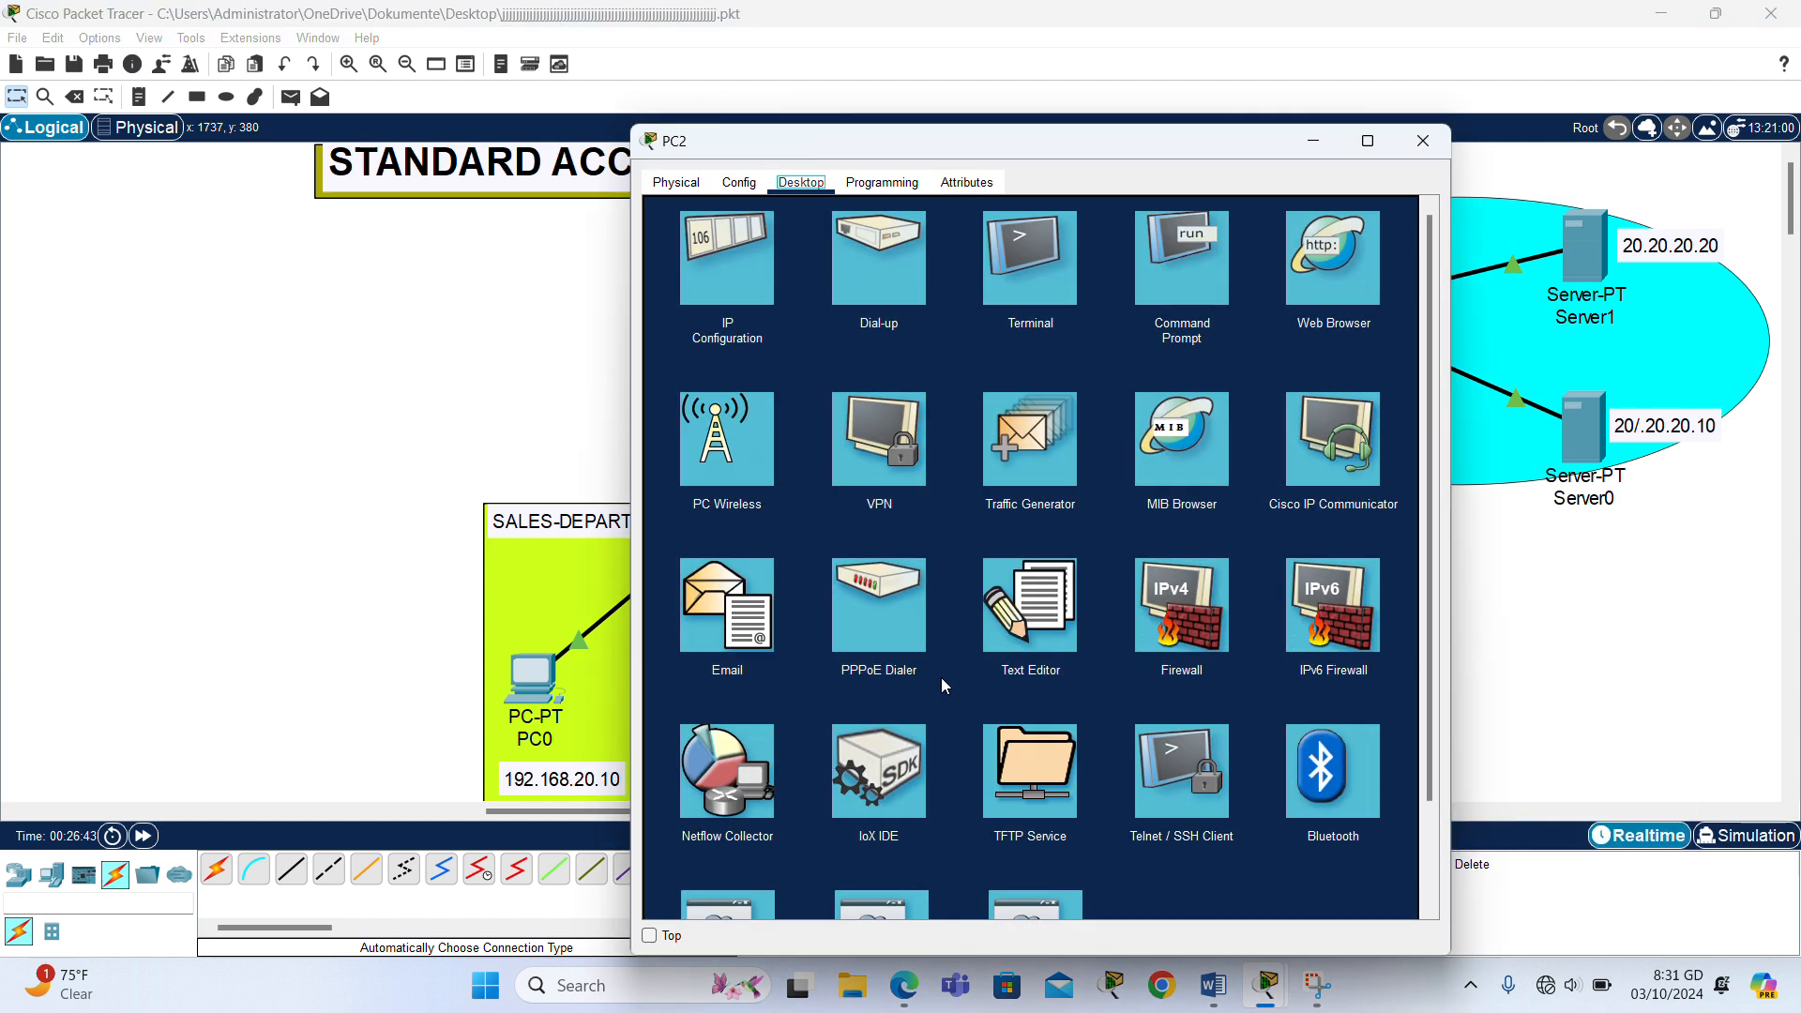
pyautogui.click(1205, 288)
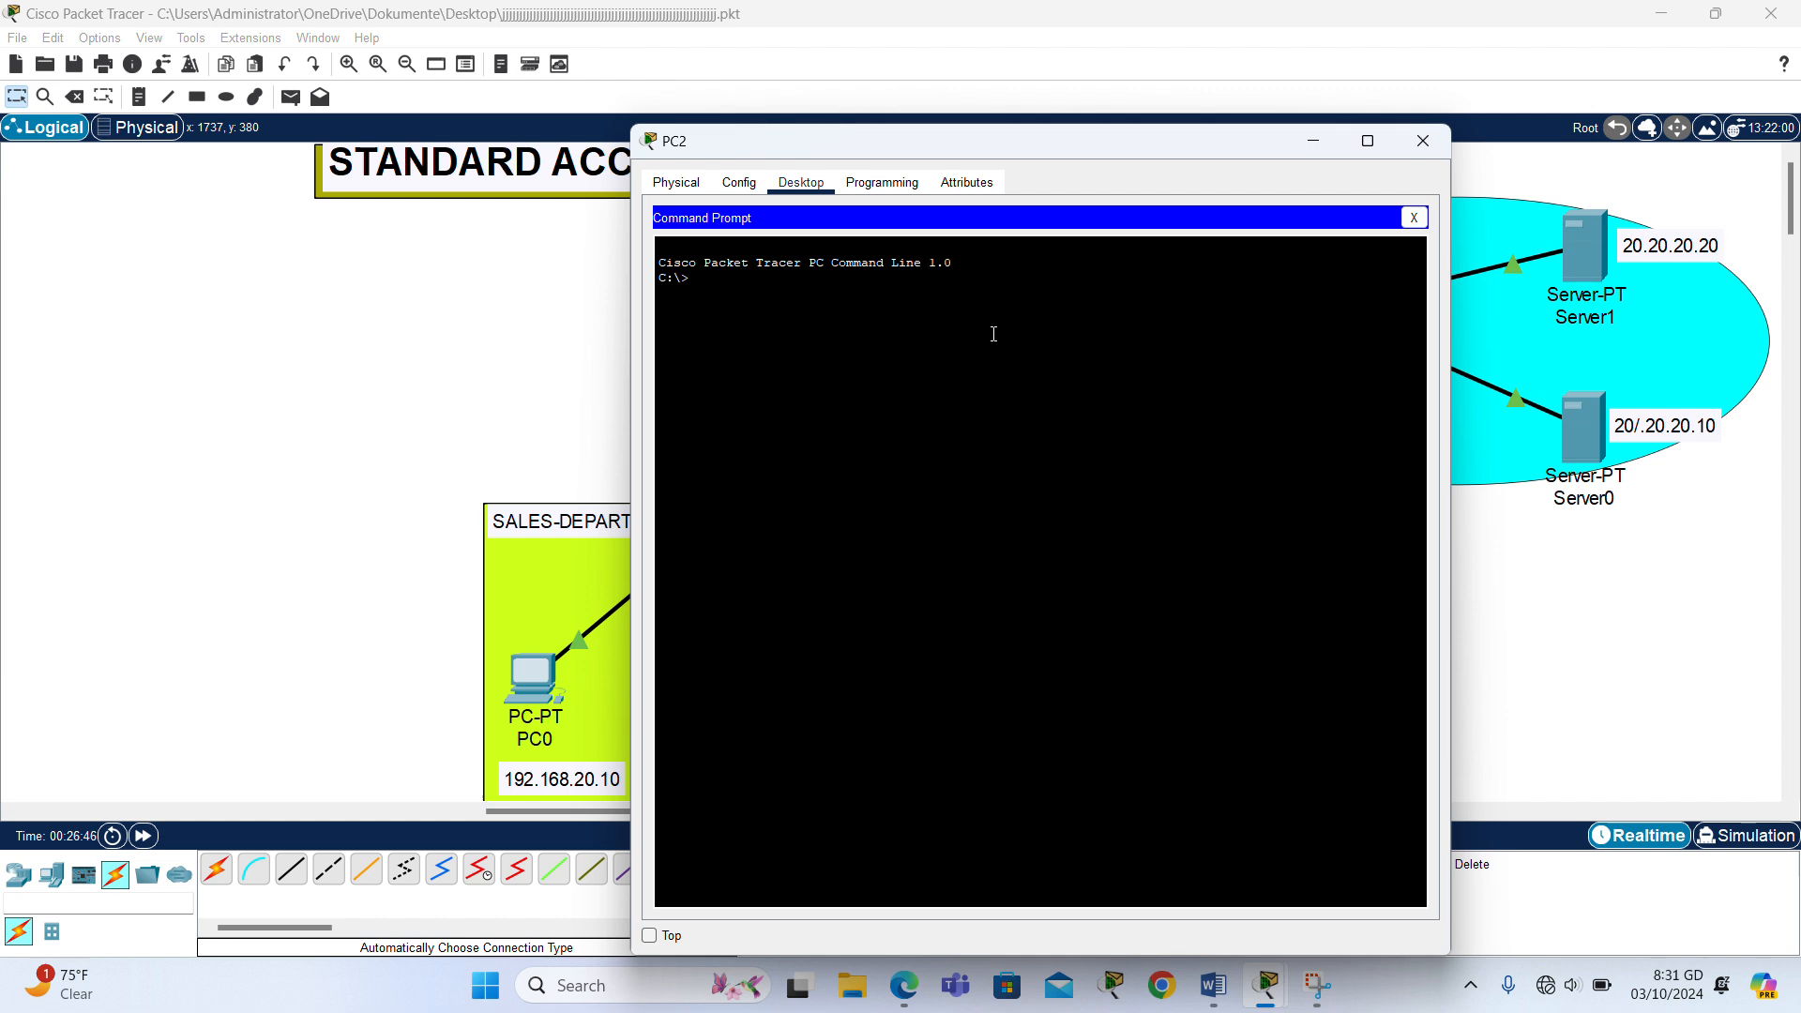
pyautogui.write('PING 20.20.20.10')
pyautogui.press('Return')
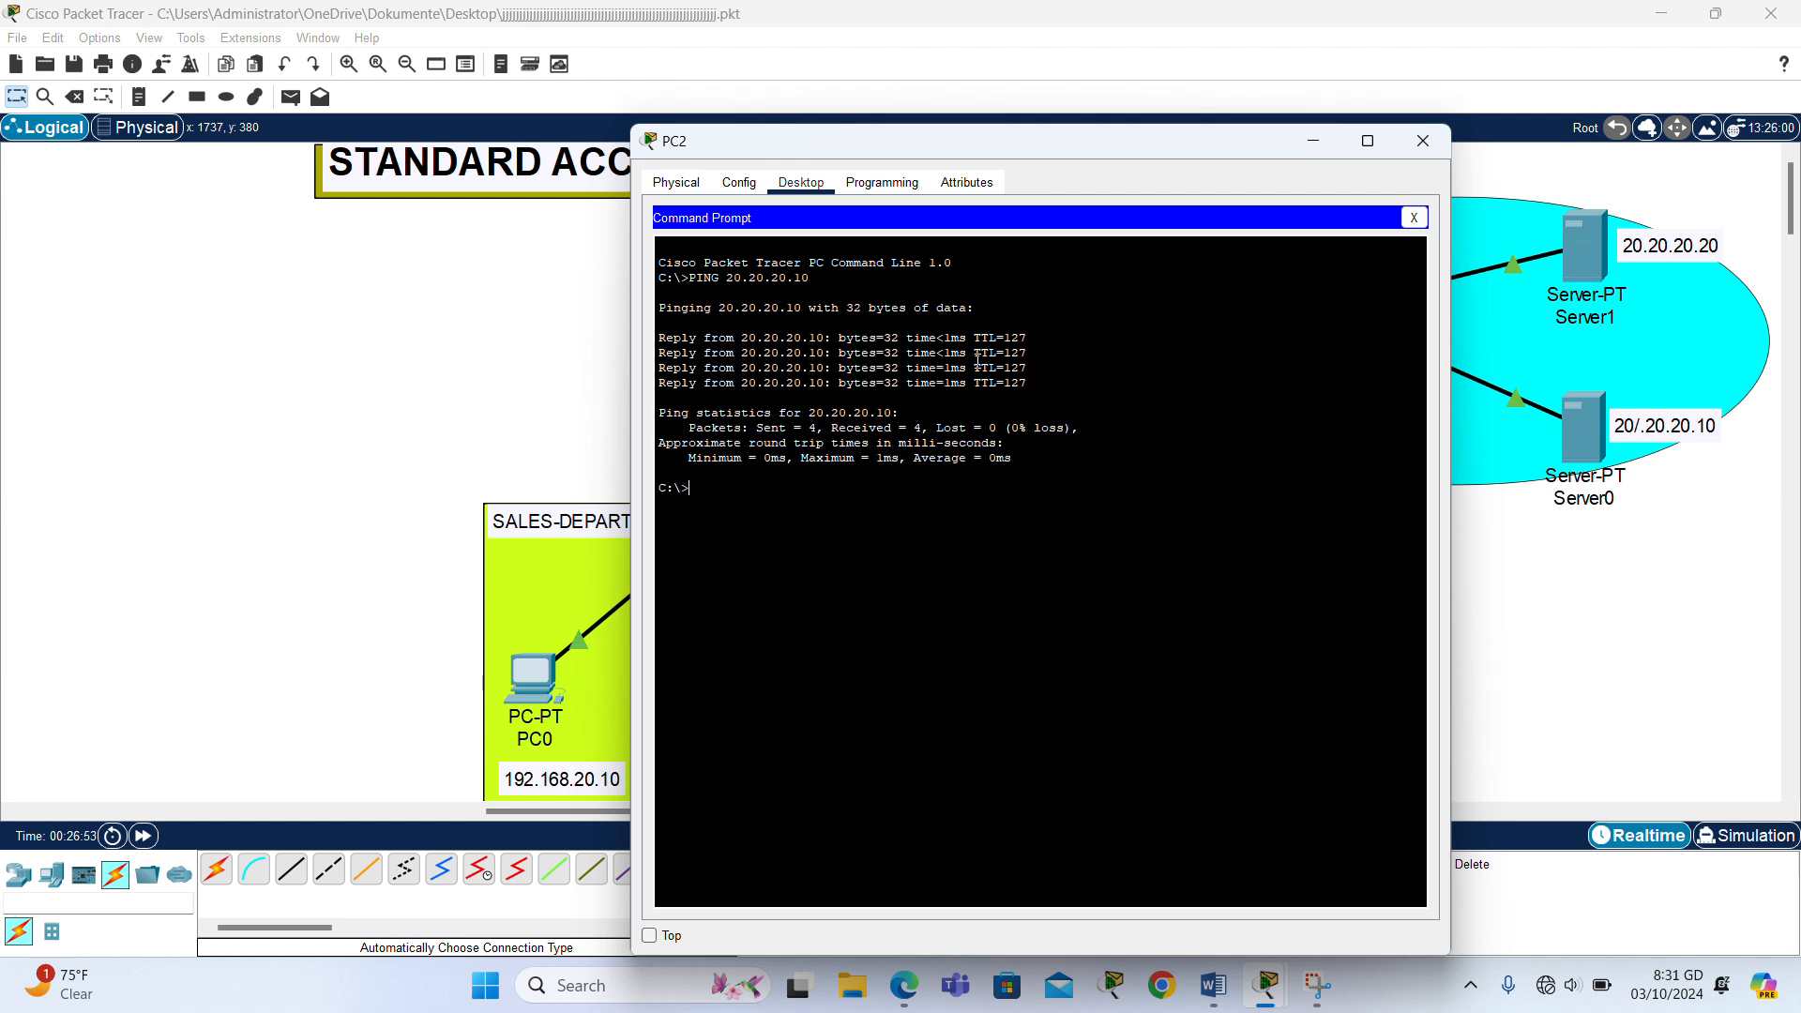
pyautogui.click(1421, 137)
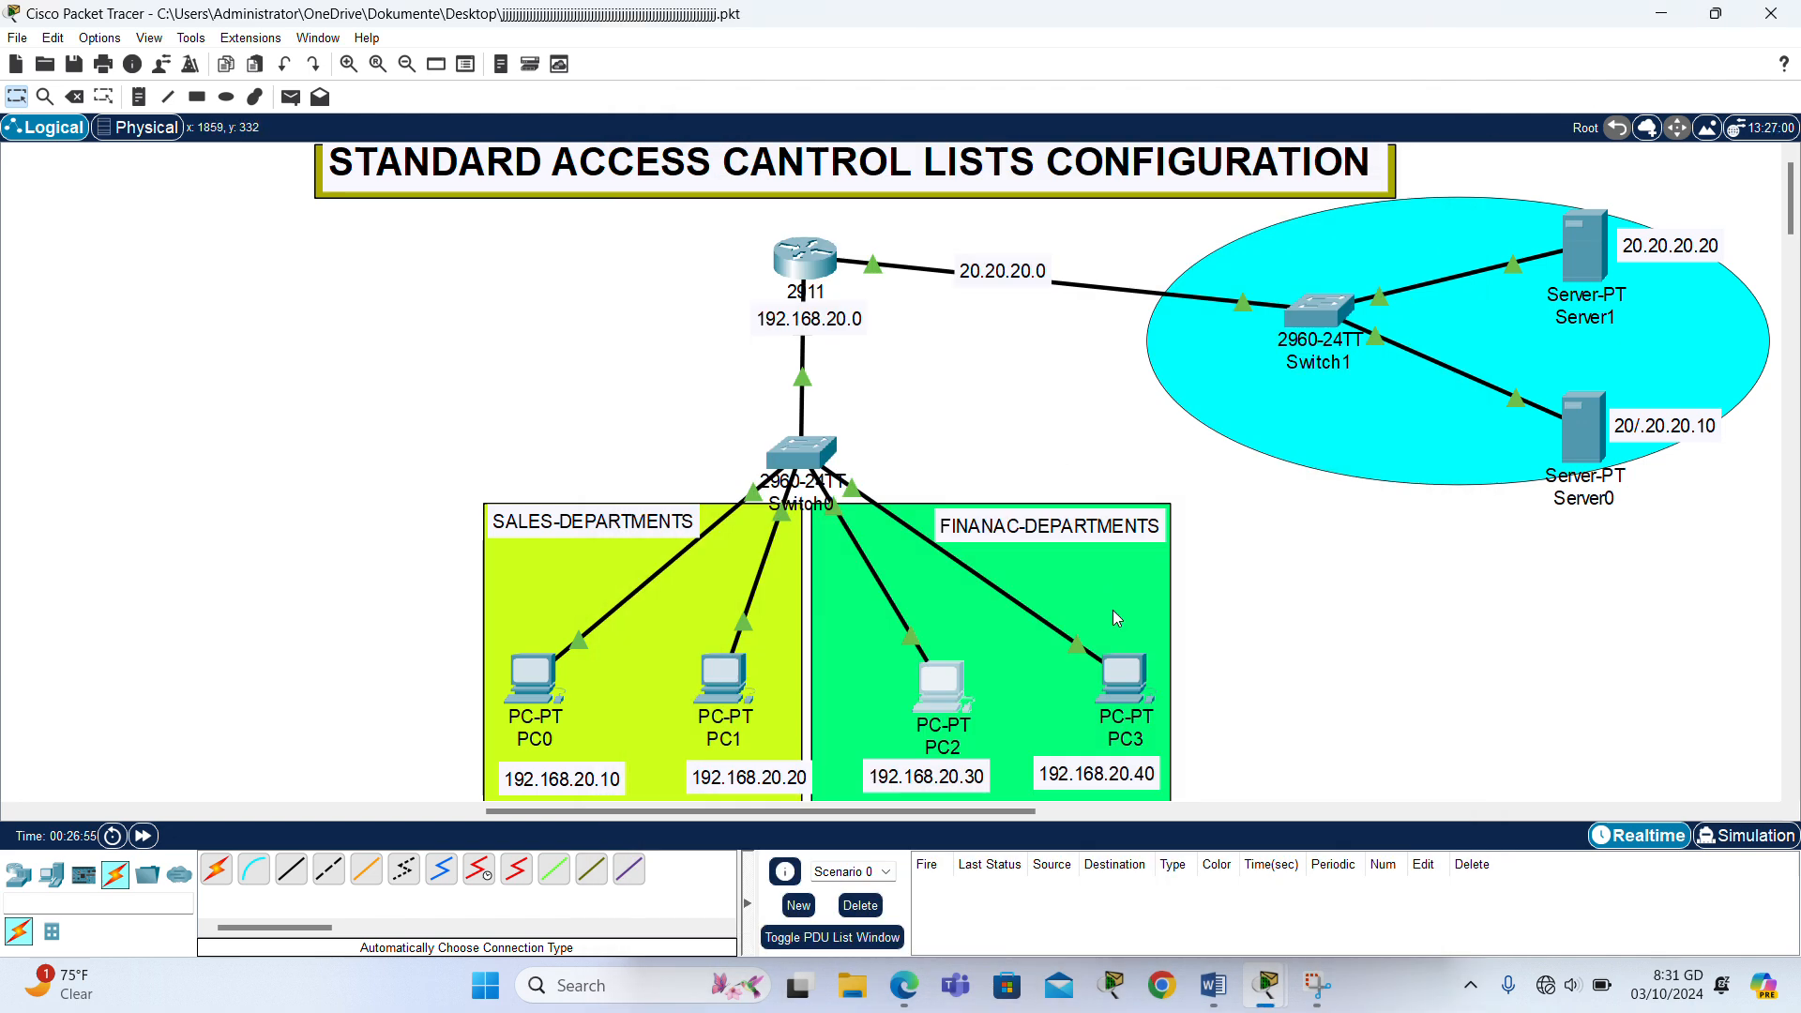
# - Ping Server1 at 20.20.20.20 from PC3's command prompt and close PC3's window
pyautogui.click(1124, 678)
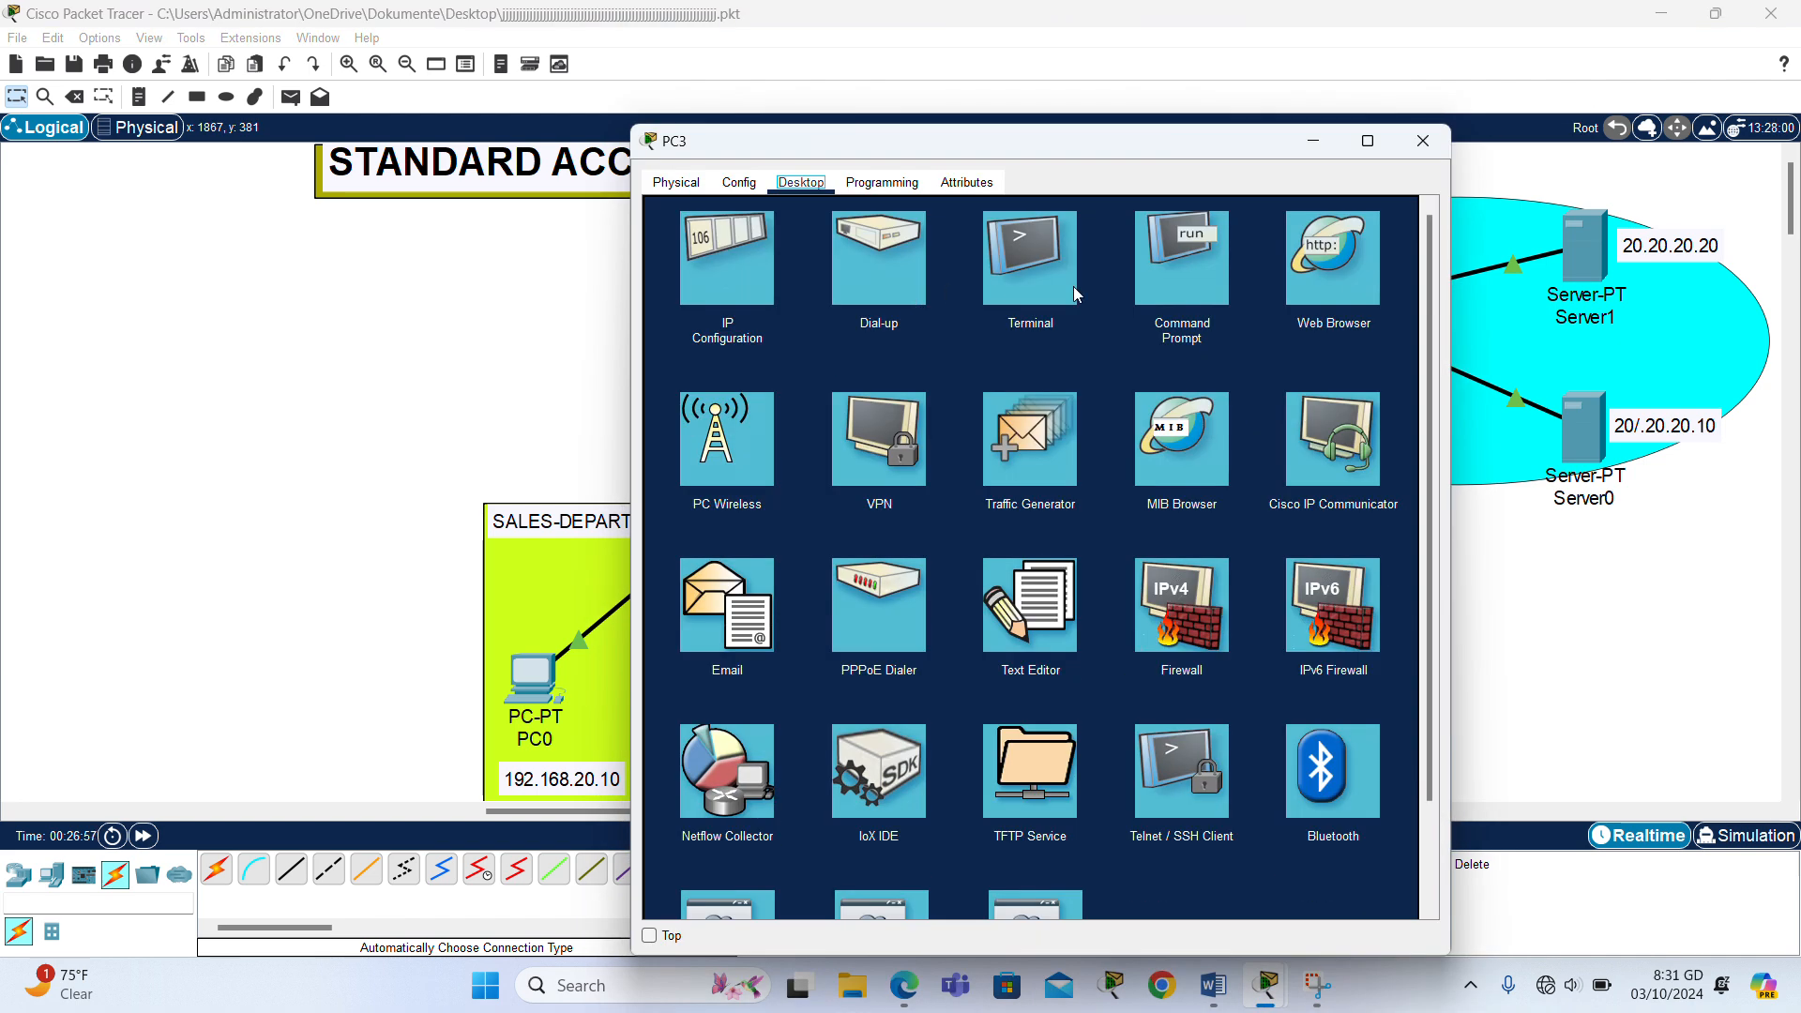
pyautogui.click(1182, 267)
pyautogui.write('P')
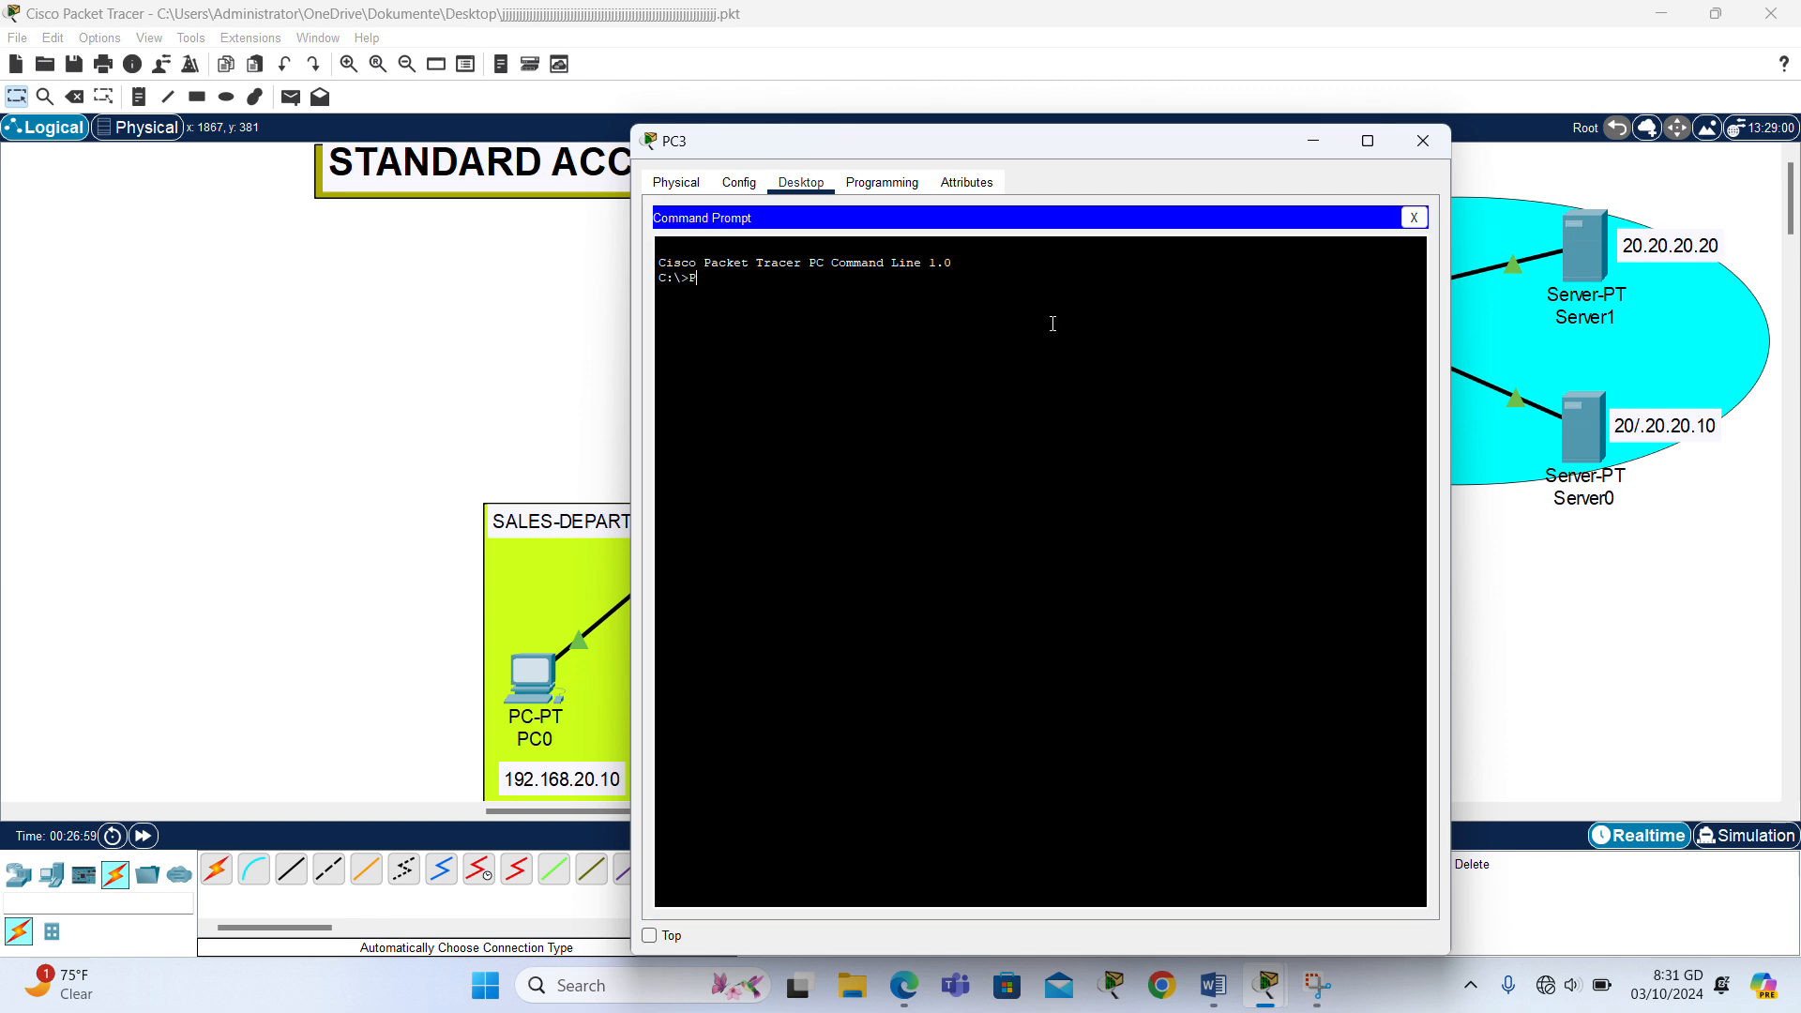
pyautogui.write('ING 20.20.20.20')
pyautogui.press('Return')
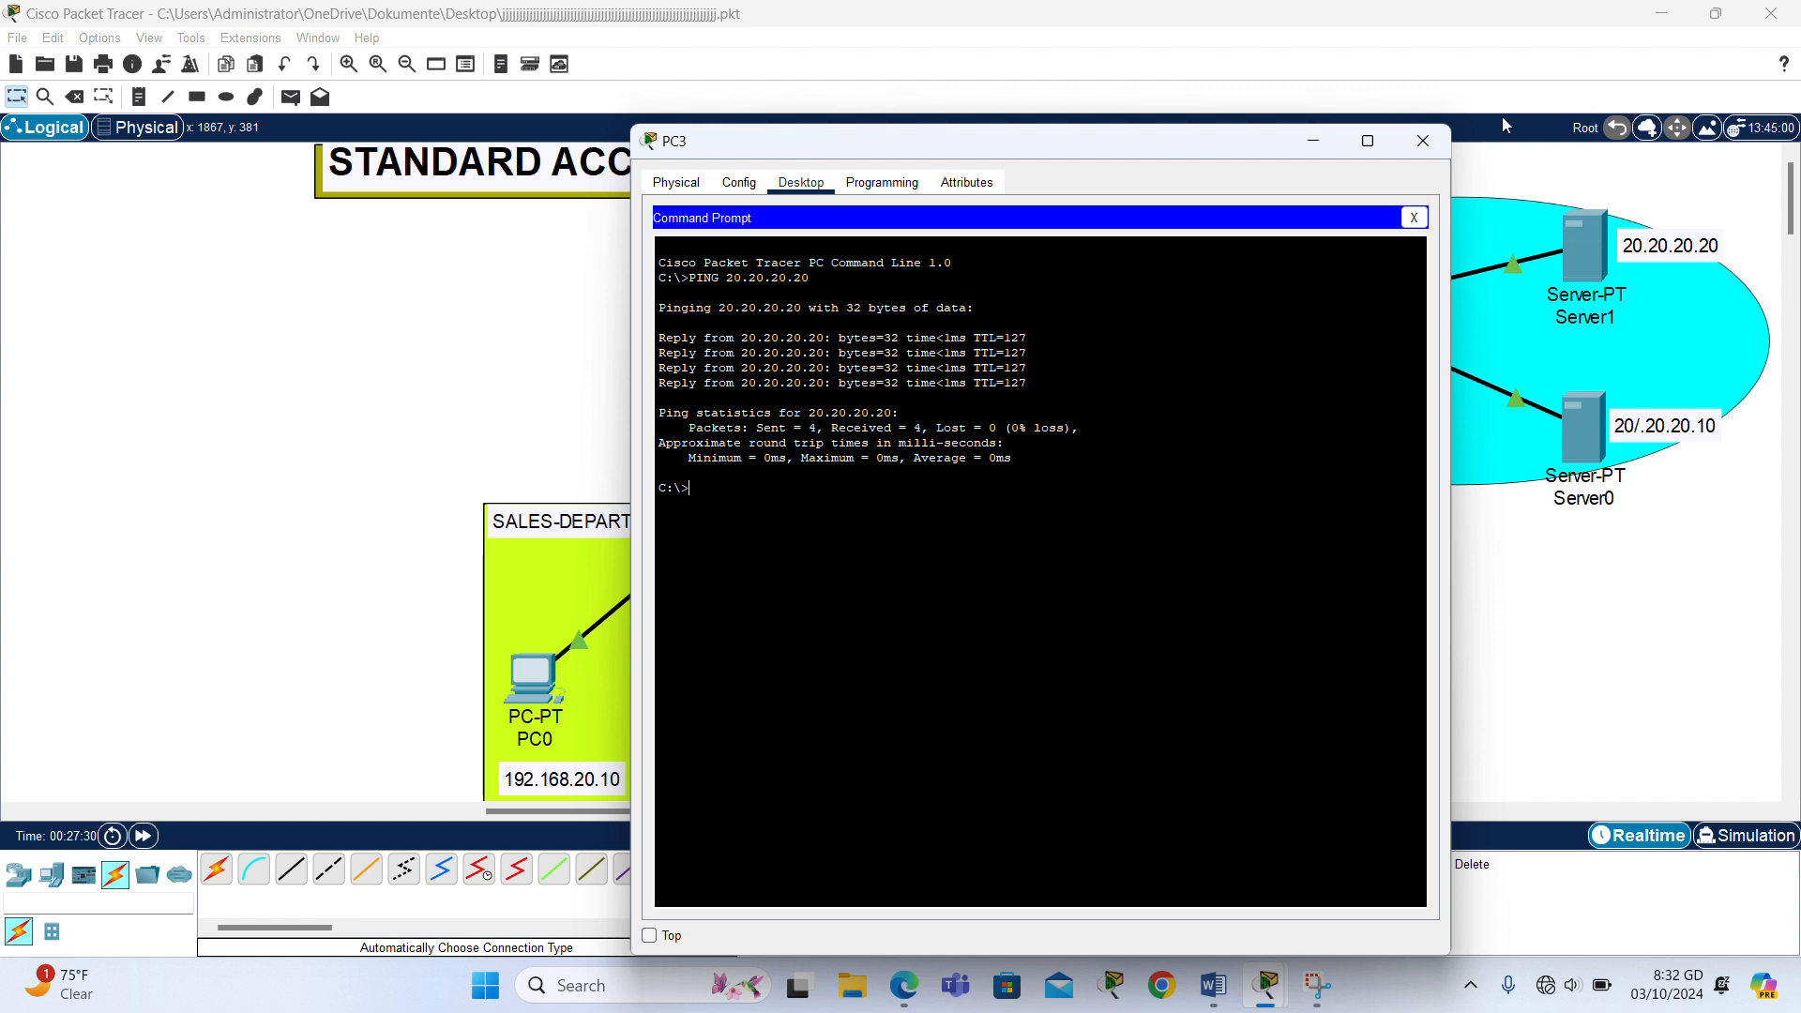
pyautogui.click(1422, 140)
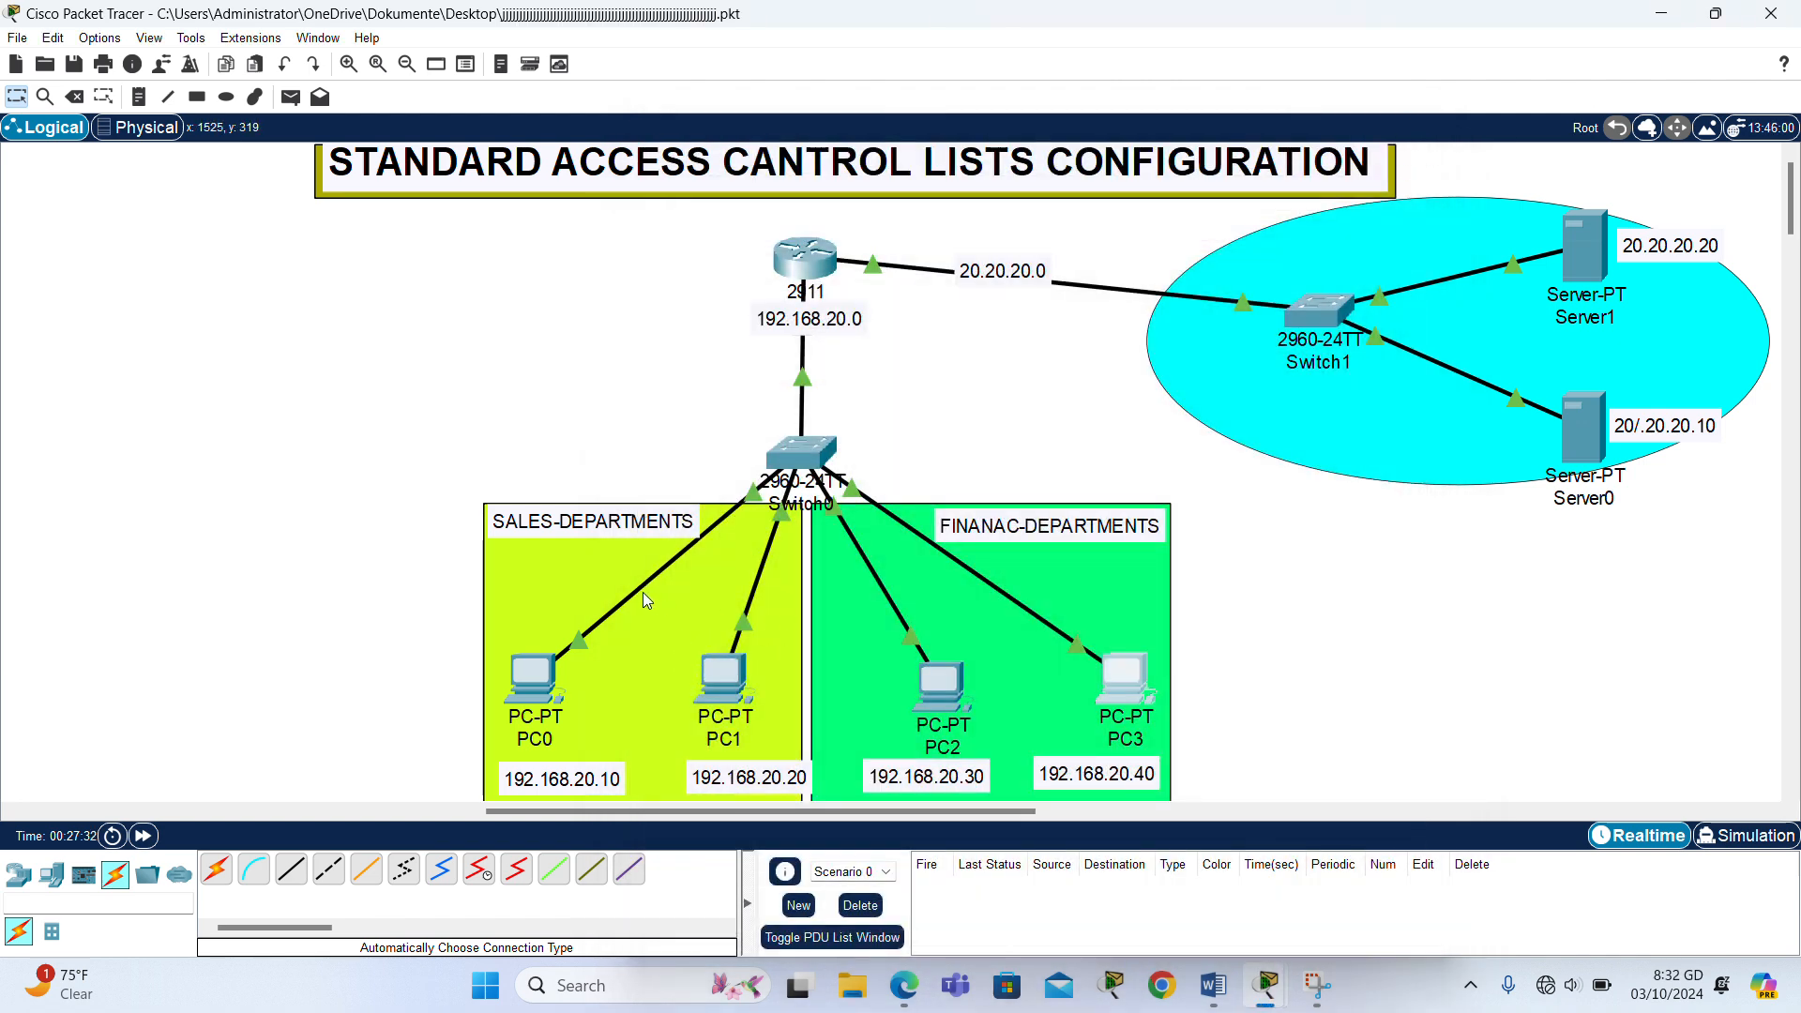
pyautogui.click(808, 270)
pyautogui.click(1026, 401)
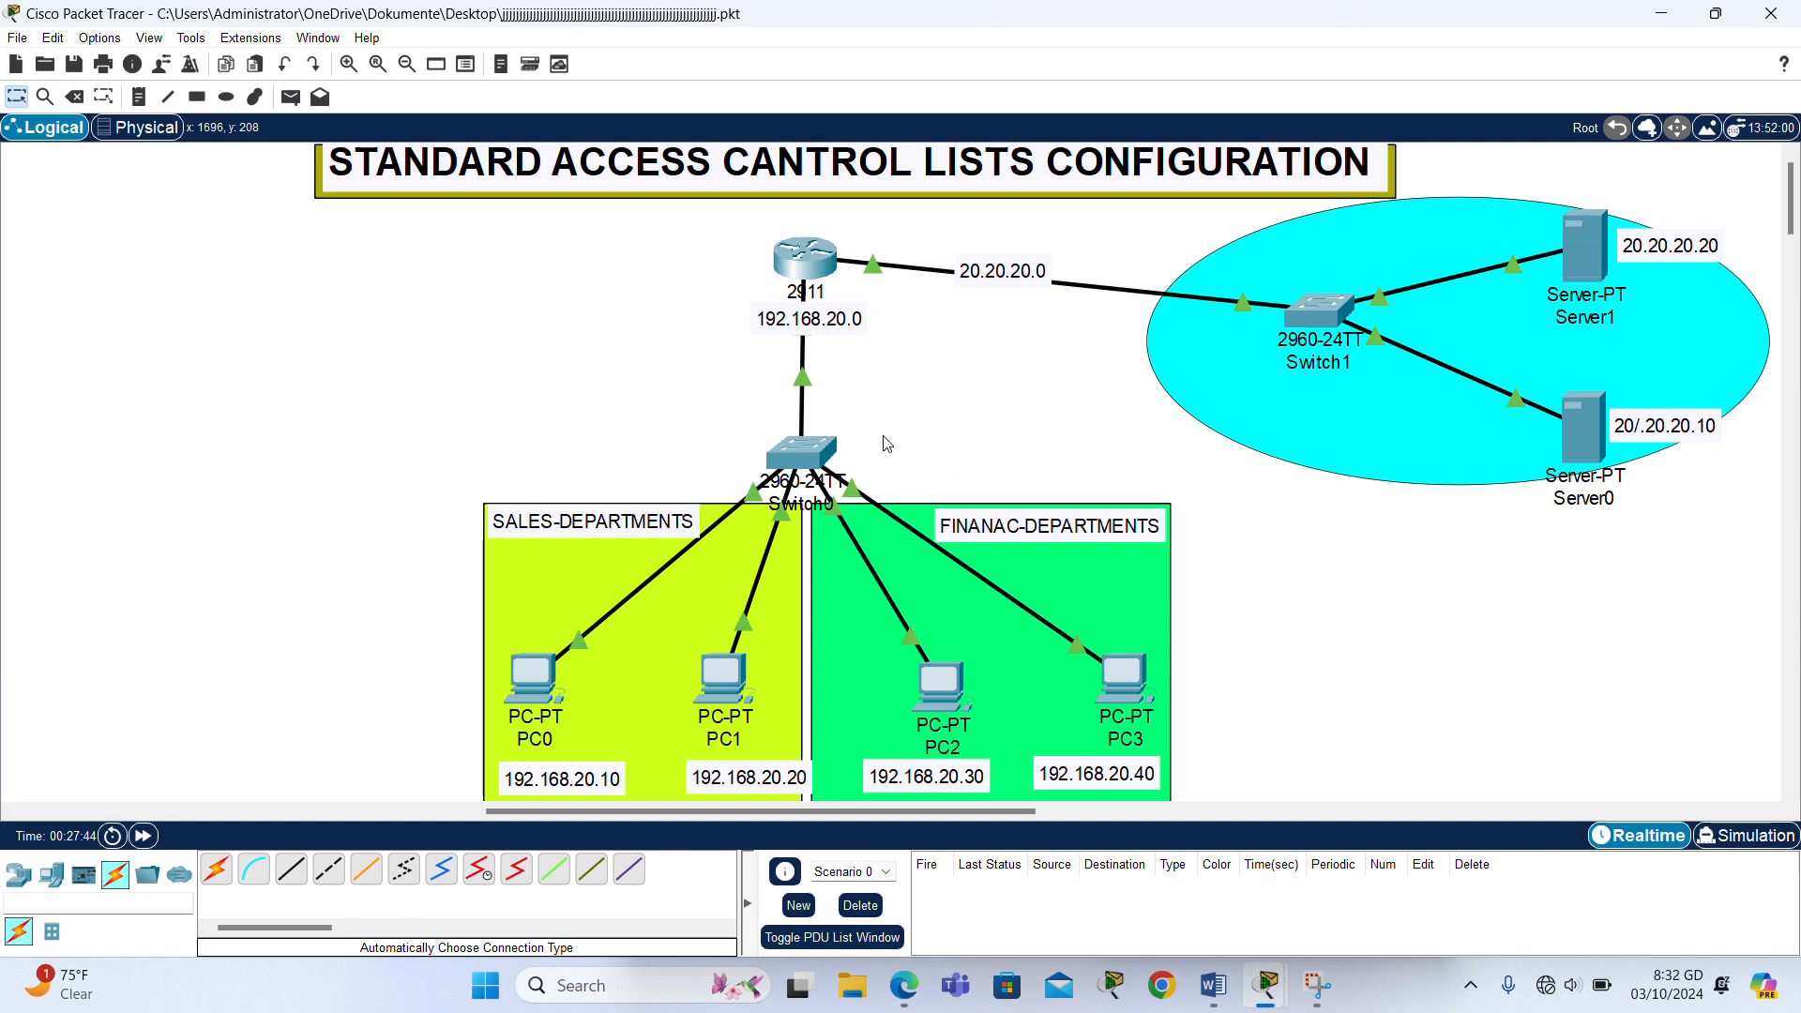
pyautogui.moveTo(882, 449); pyautogui.dragTo(1233, 806)
pyautogui.click(1340, 668)
# - Open Router0's command line and exit interface configuration back to global configuration mode
pyautogui.moveTo(808, 268); pyautogui.dragTo(815, 293)
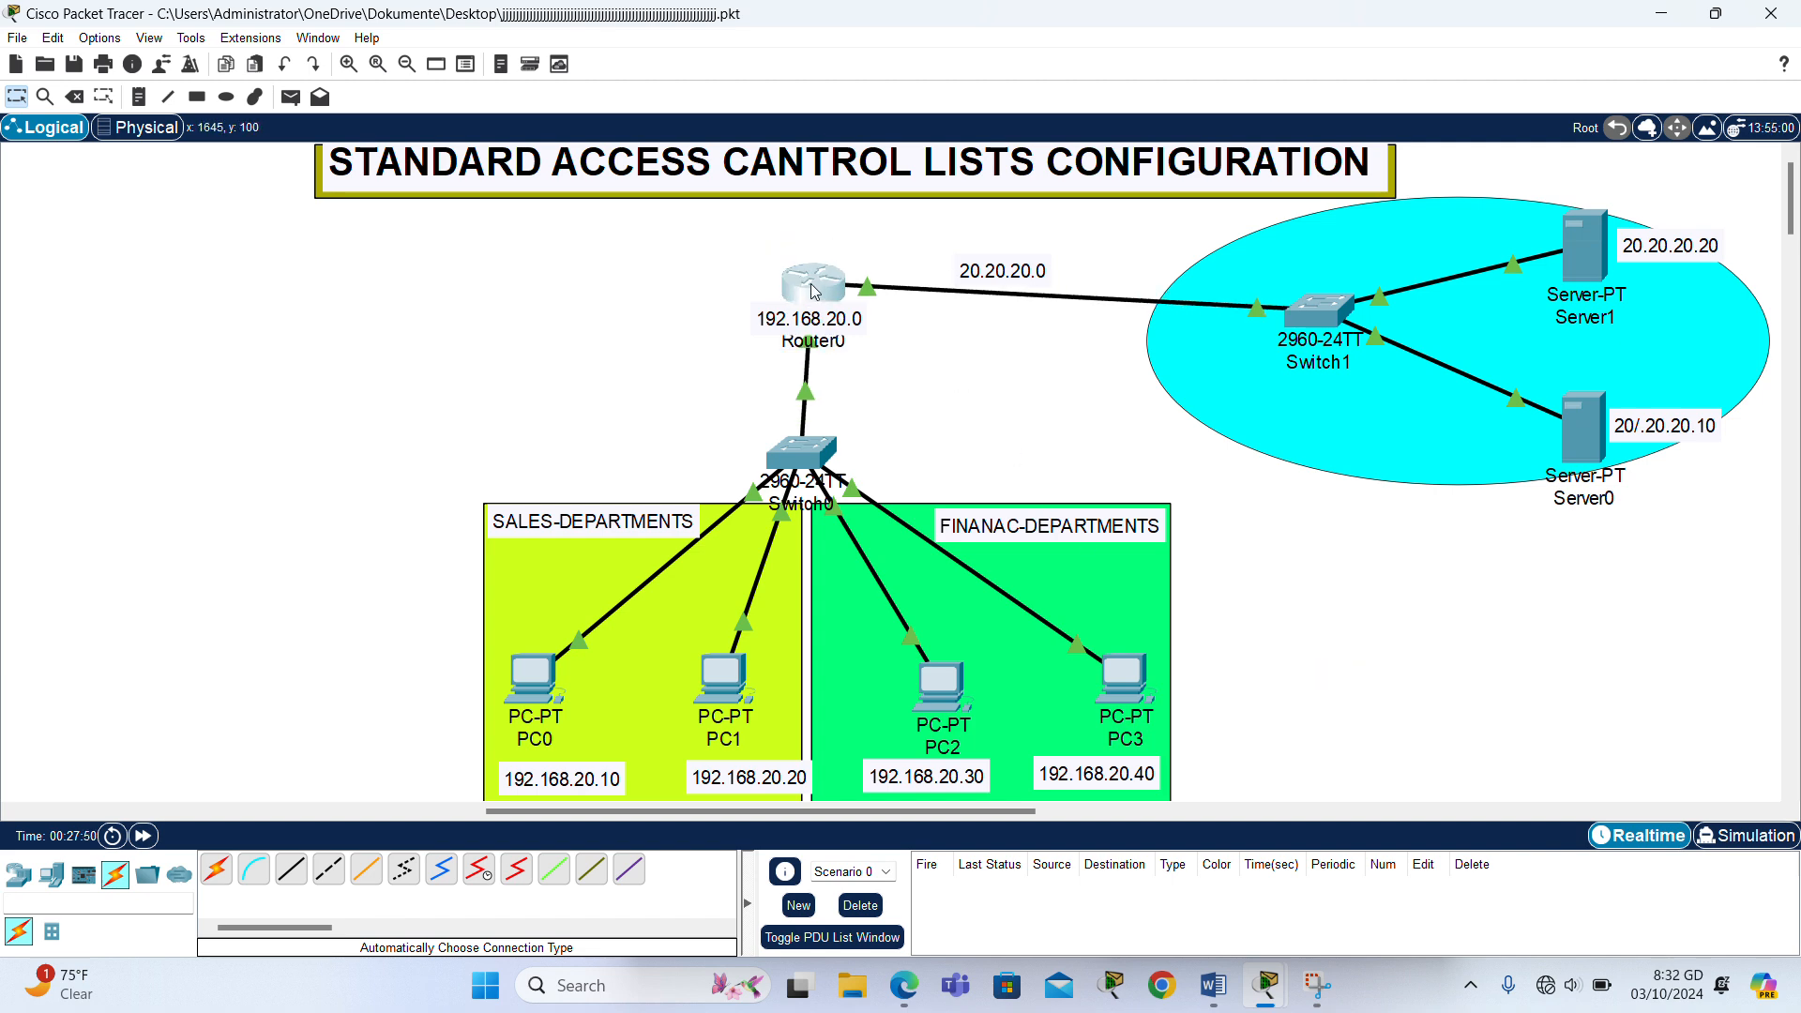
pyautogui.click(813, 289)
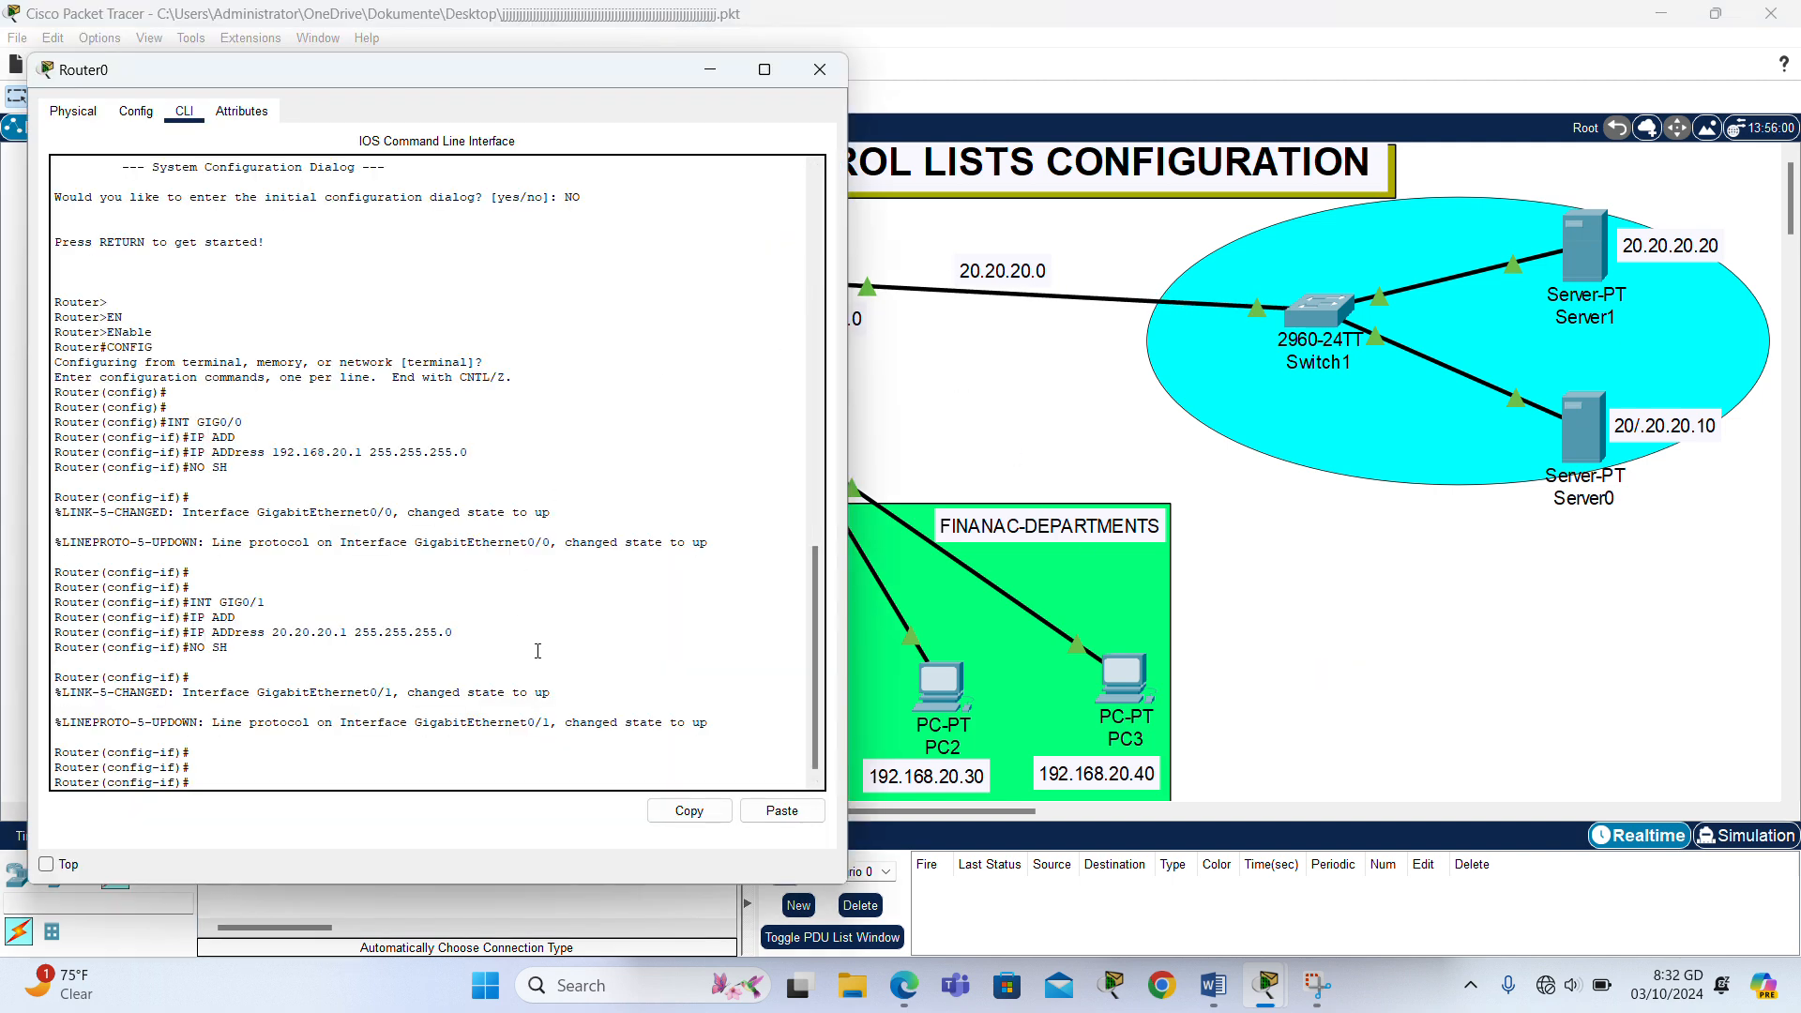
pyautogui.press('Return')
pyautogui.press('Return')
pyautogui.write('EX')
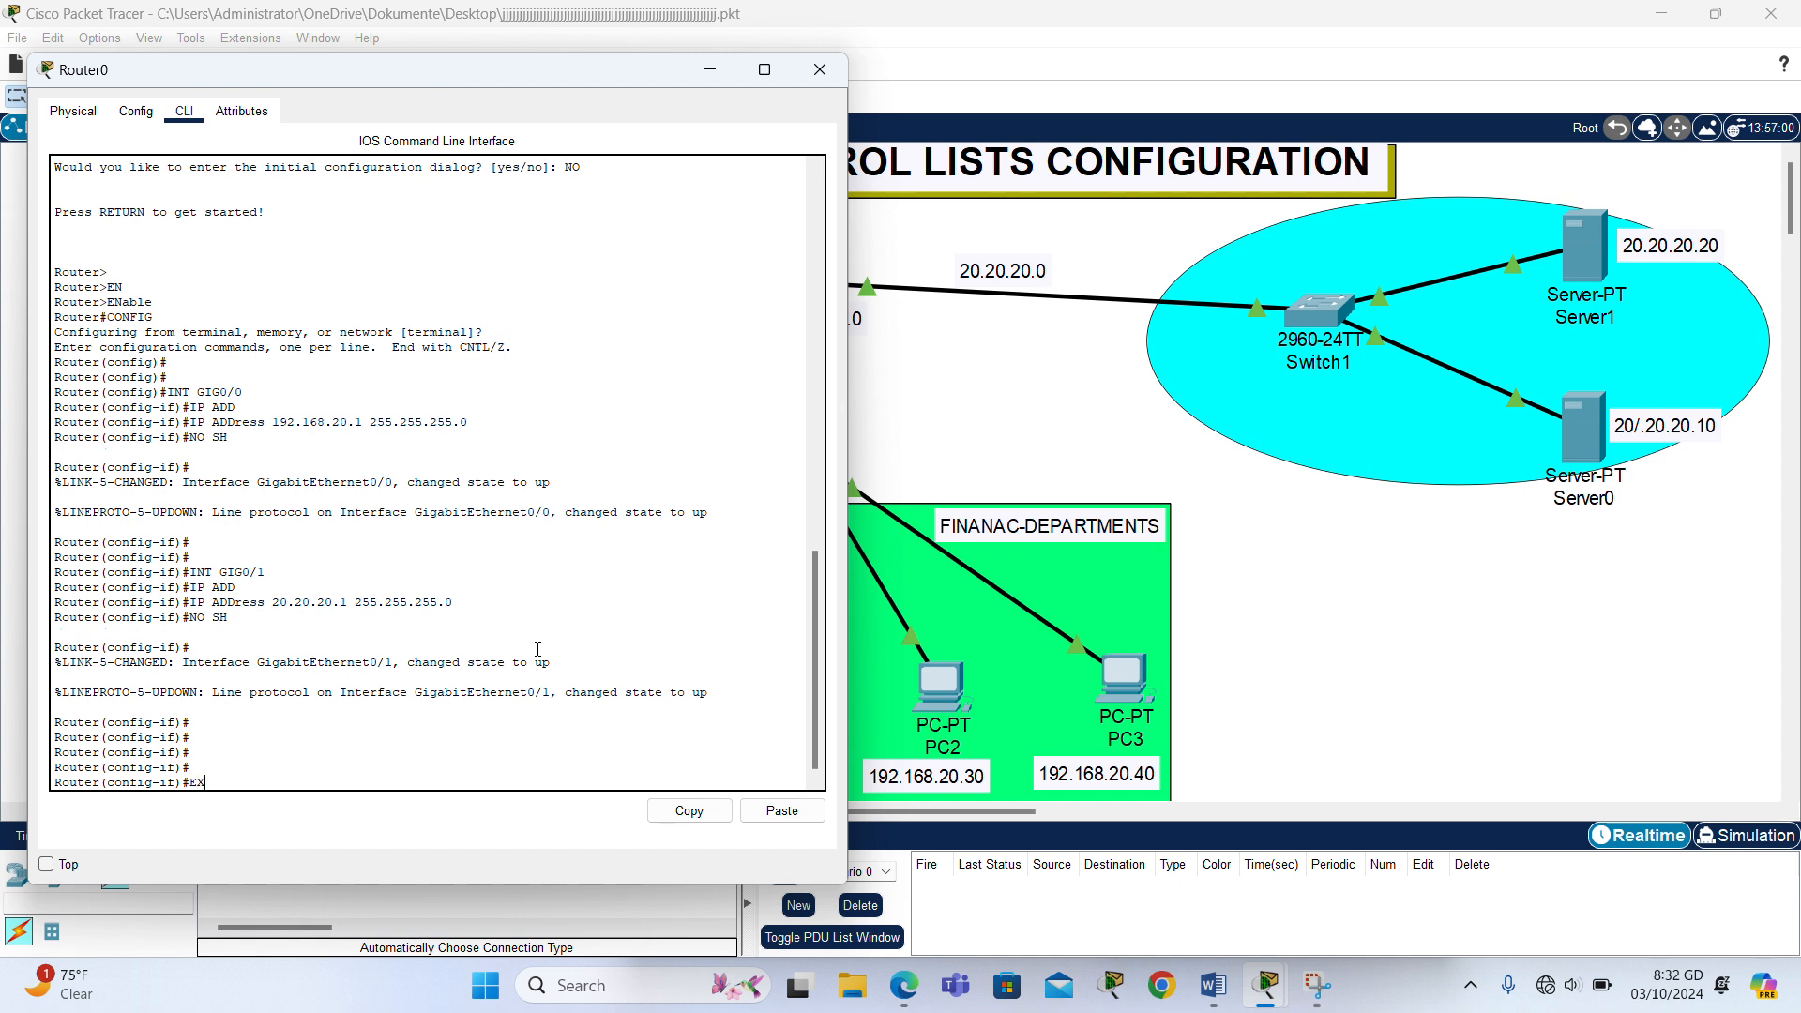
pyautogui.write('IT')
pyautogui.press('Return')
pyautogui.press('Return')
pyautogui.press('Return')
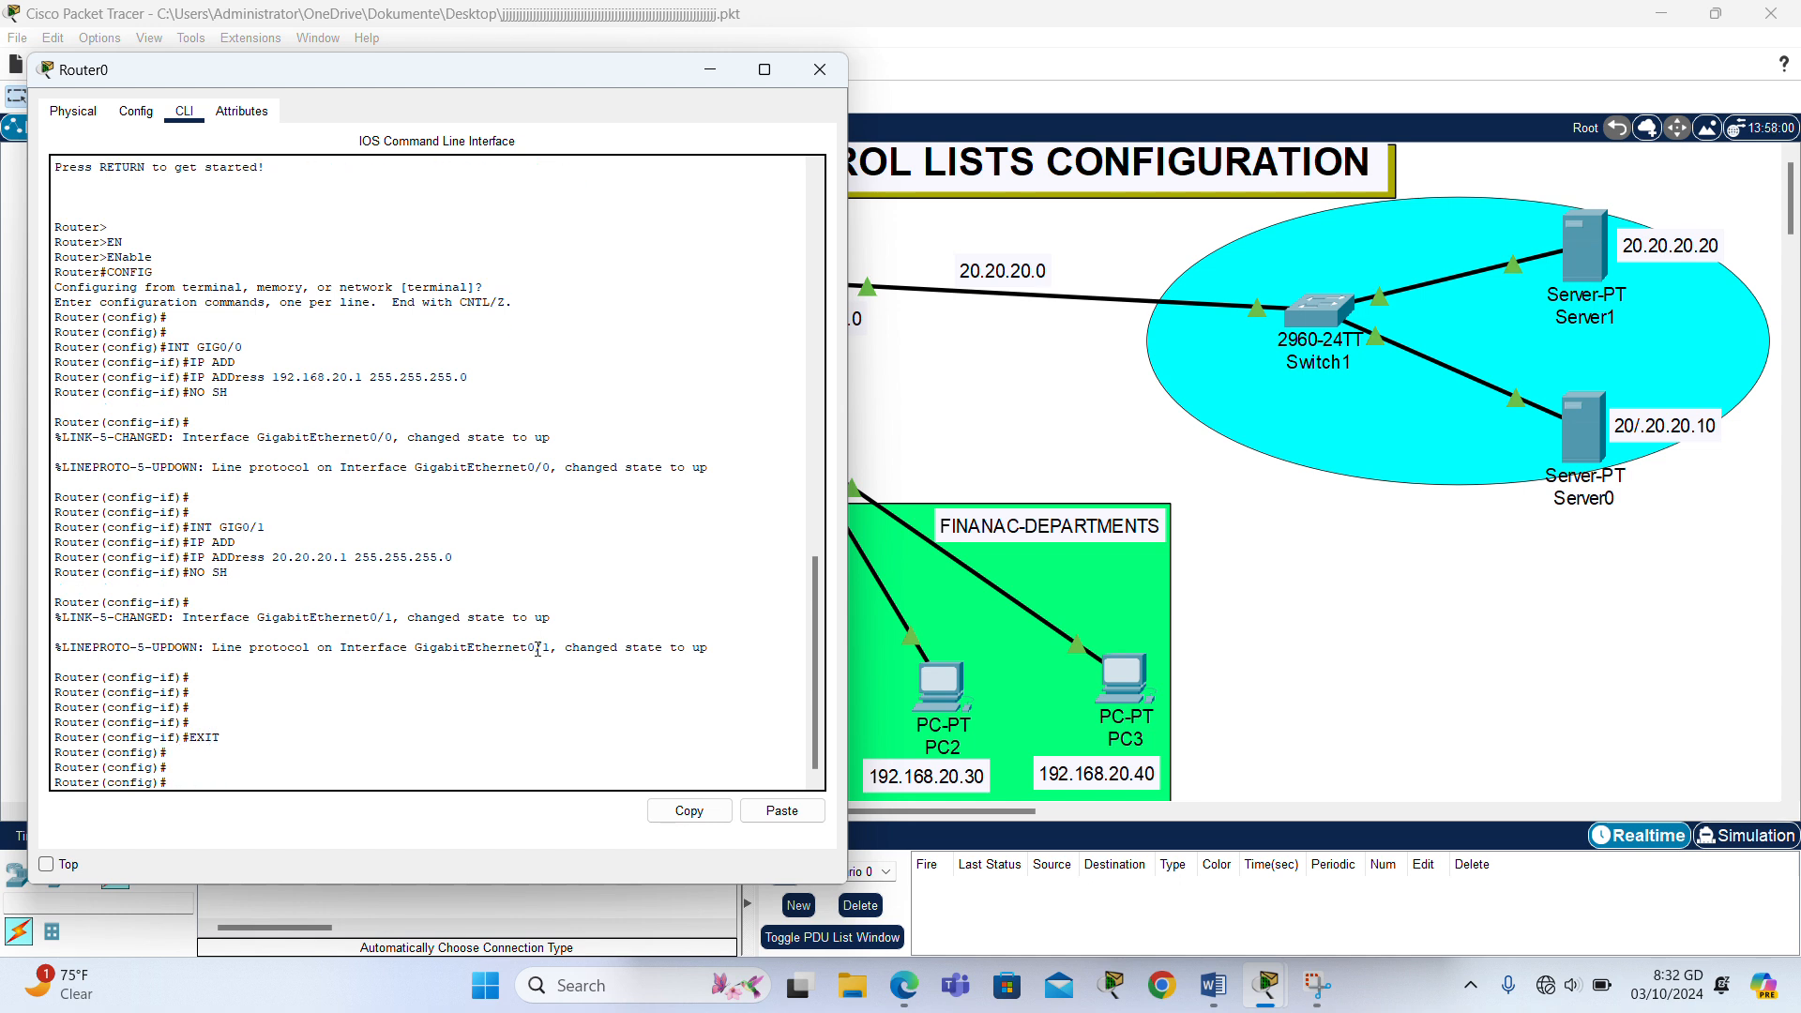
# - Add an entry to standard access list 10 on Router0 permitting host 192.168.20.10
pyautogui.write('ACC')
pyautogui.press('Tab')
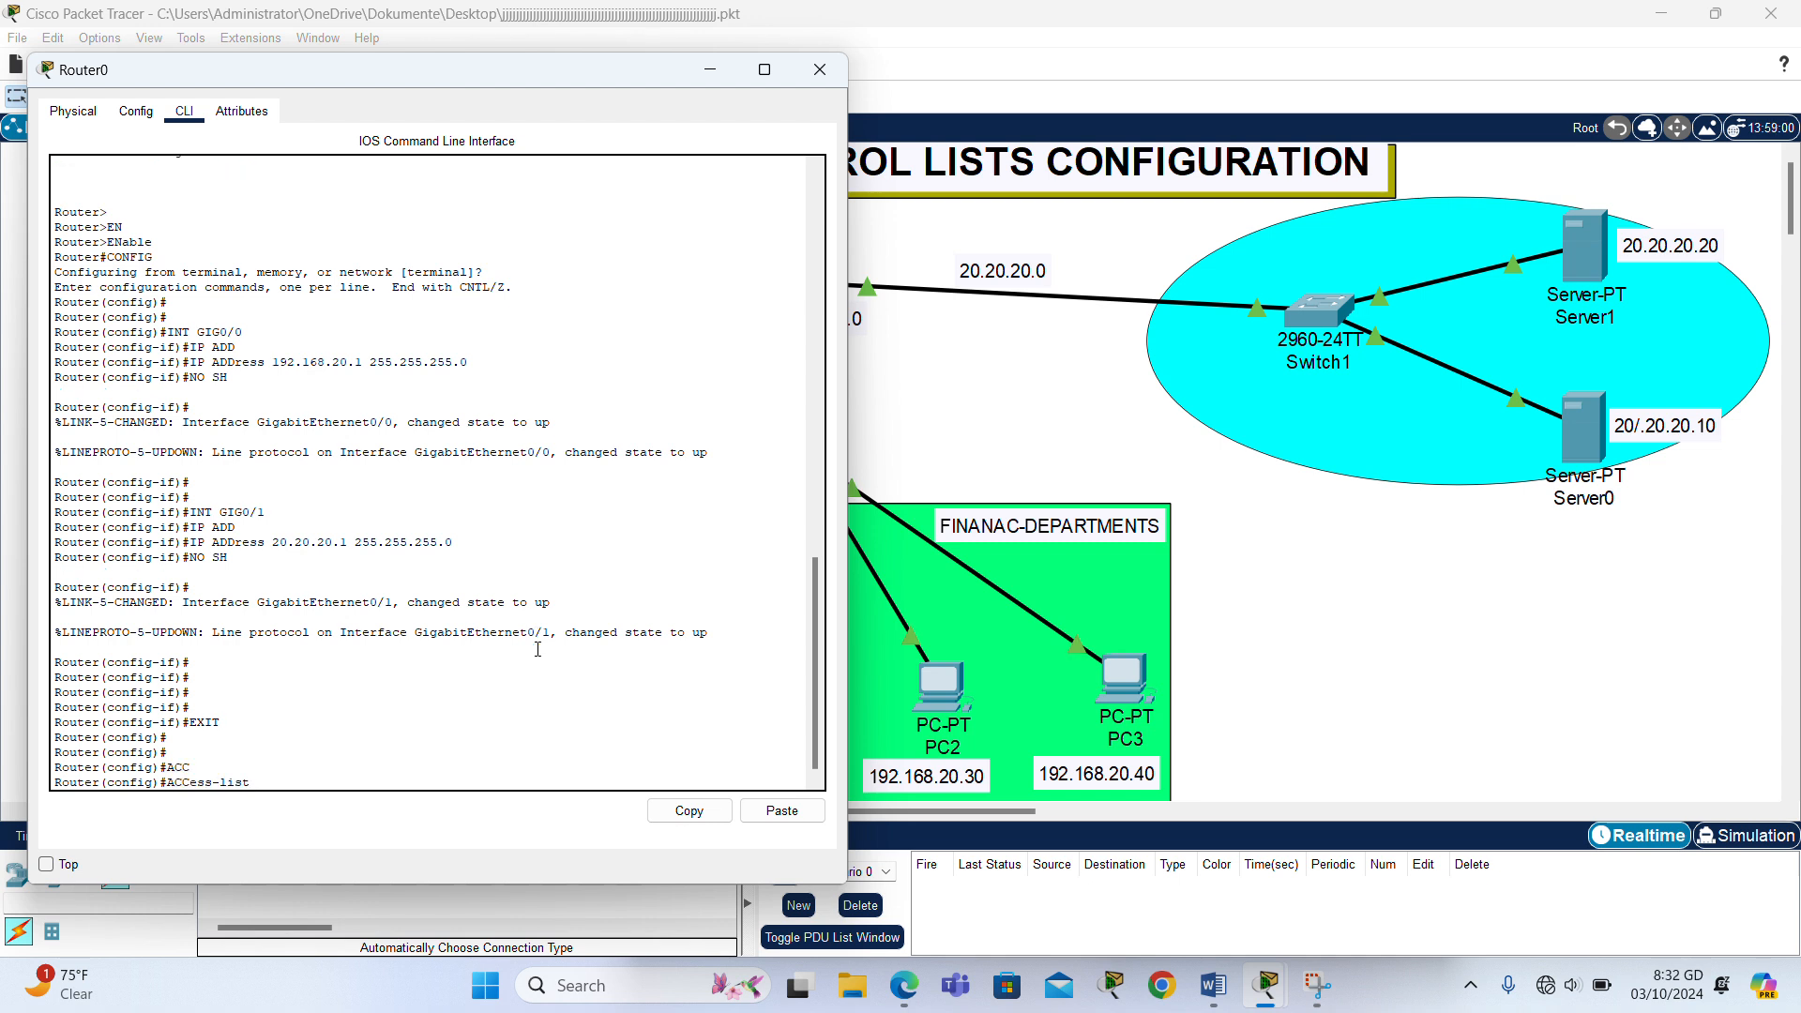
pyautogui.write('10 PE')
pyautogui.press('Tab')
pyautogui.write('H')
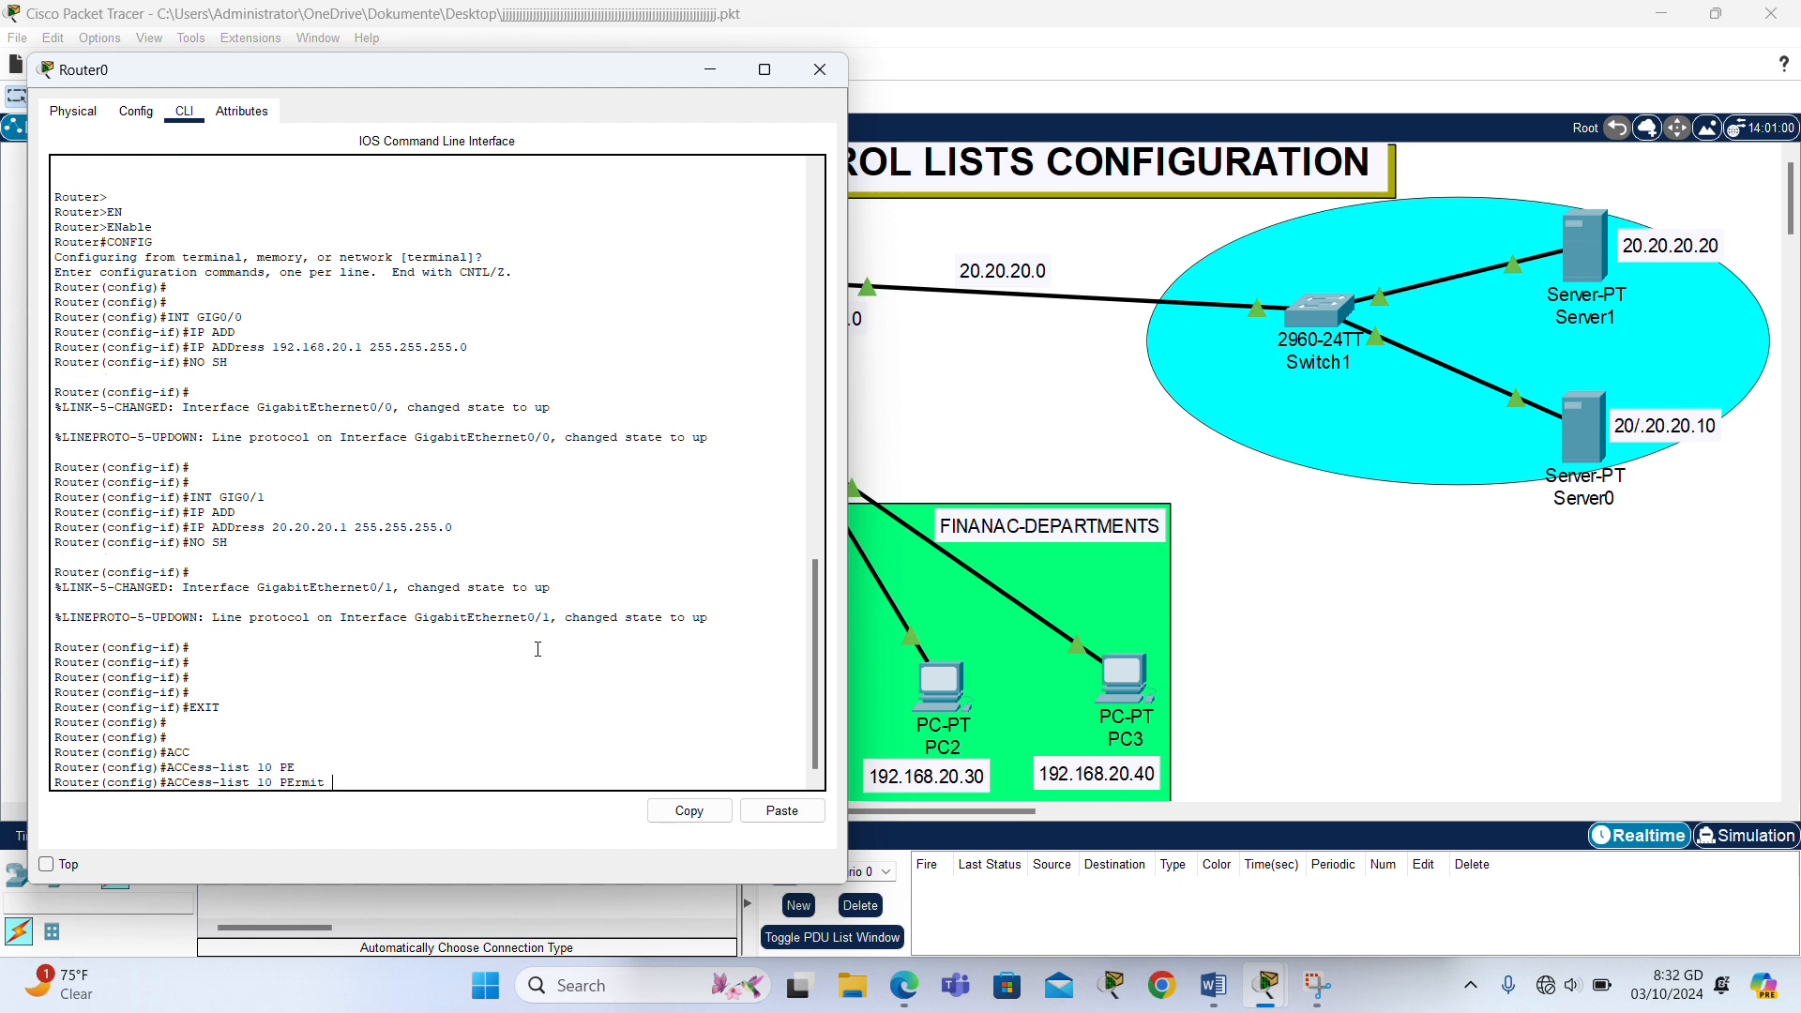
pyautogui.press('Tab')
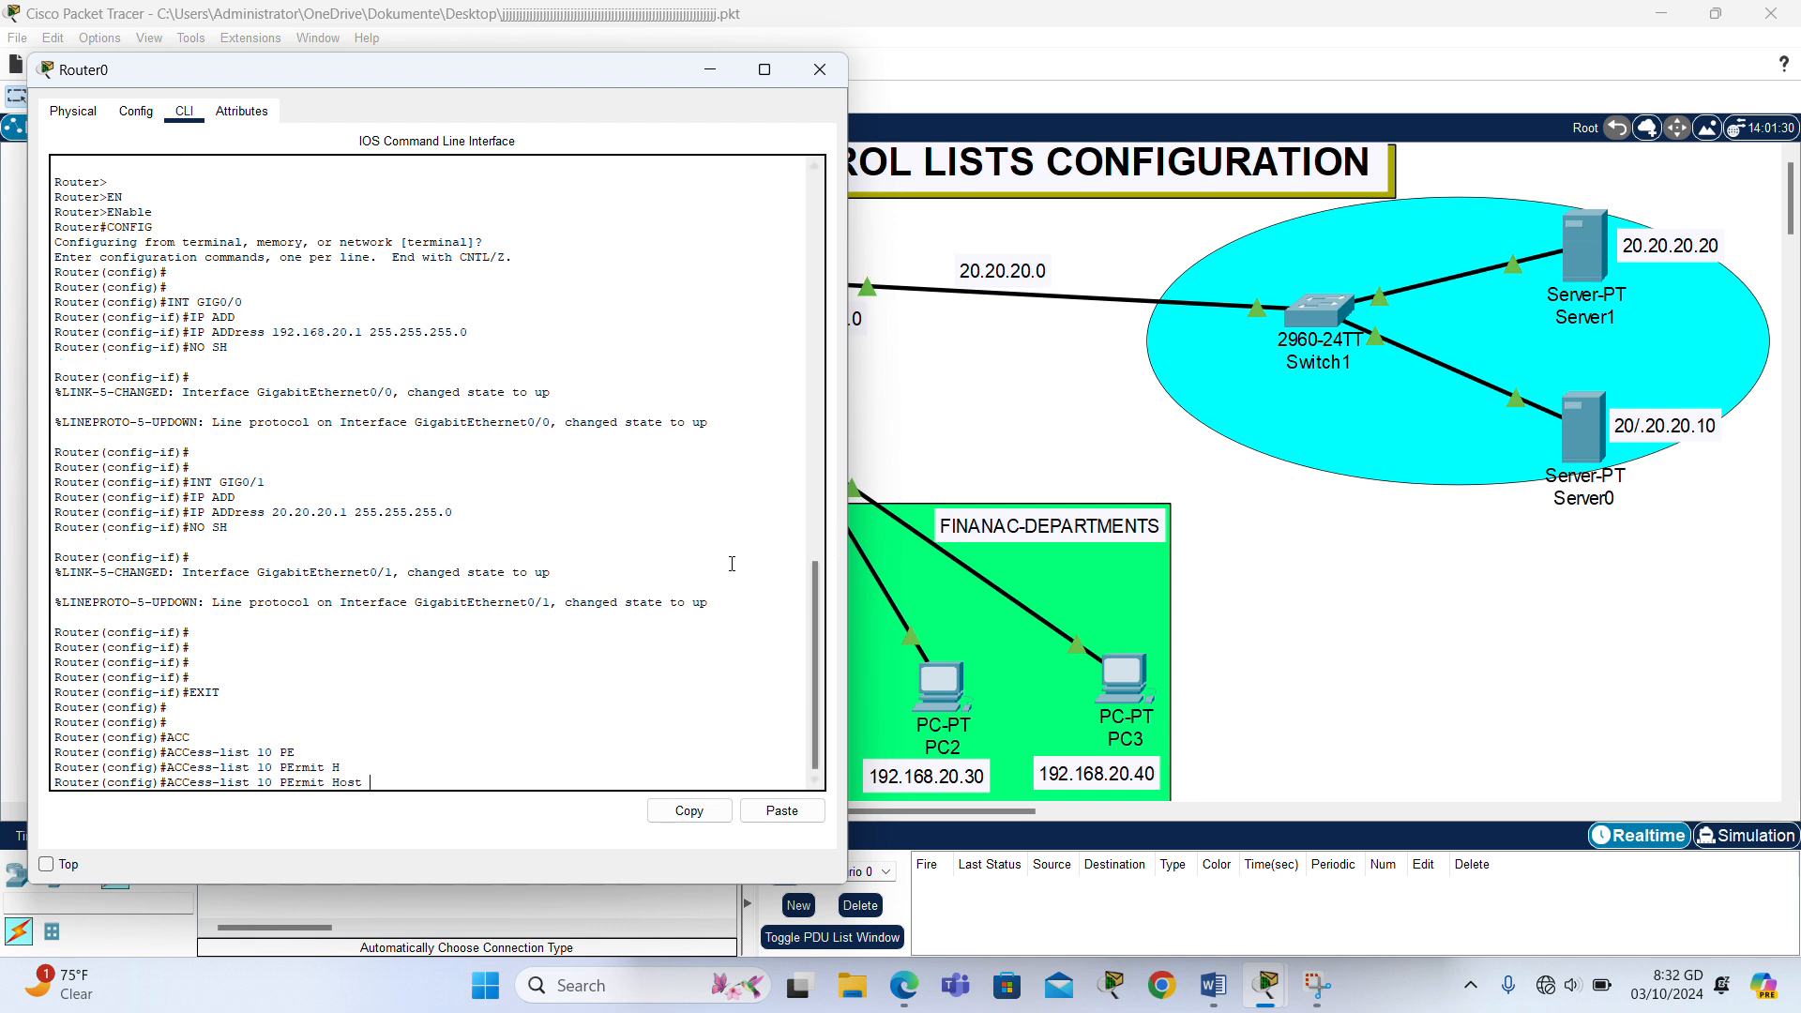
pyautogui.moveTo(519, 74); pyautogui.dragTo(1530, 107)
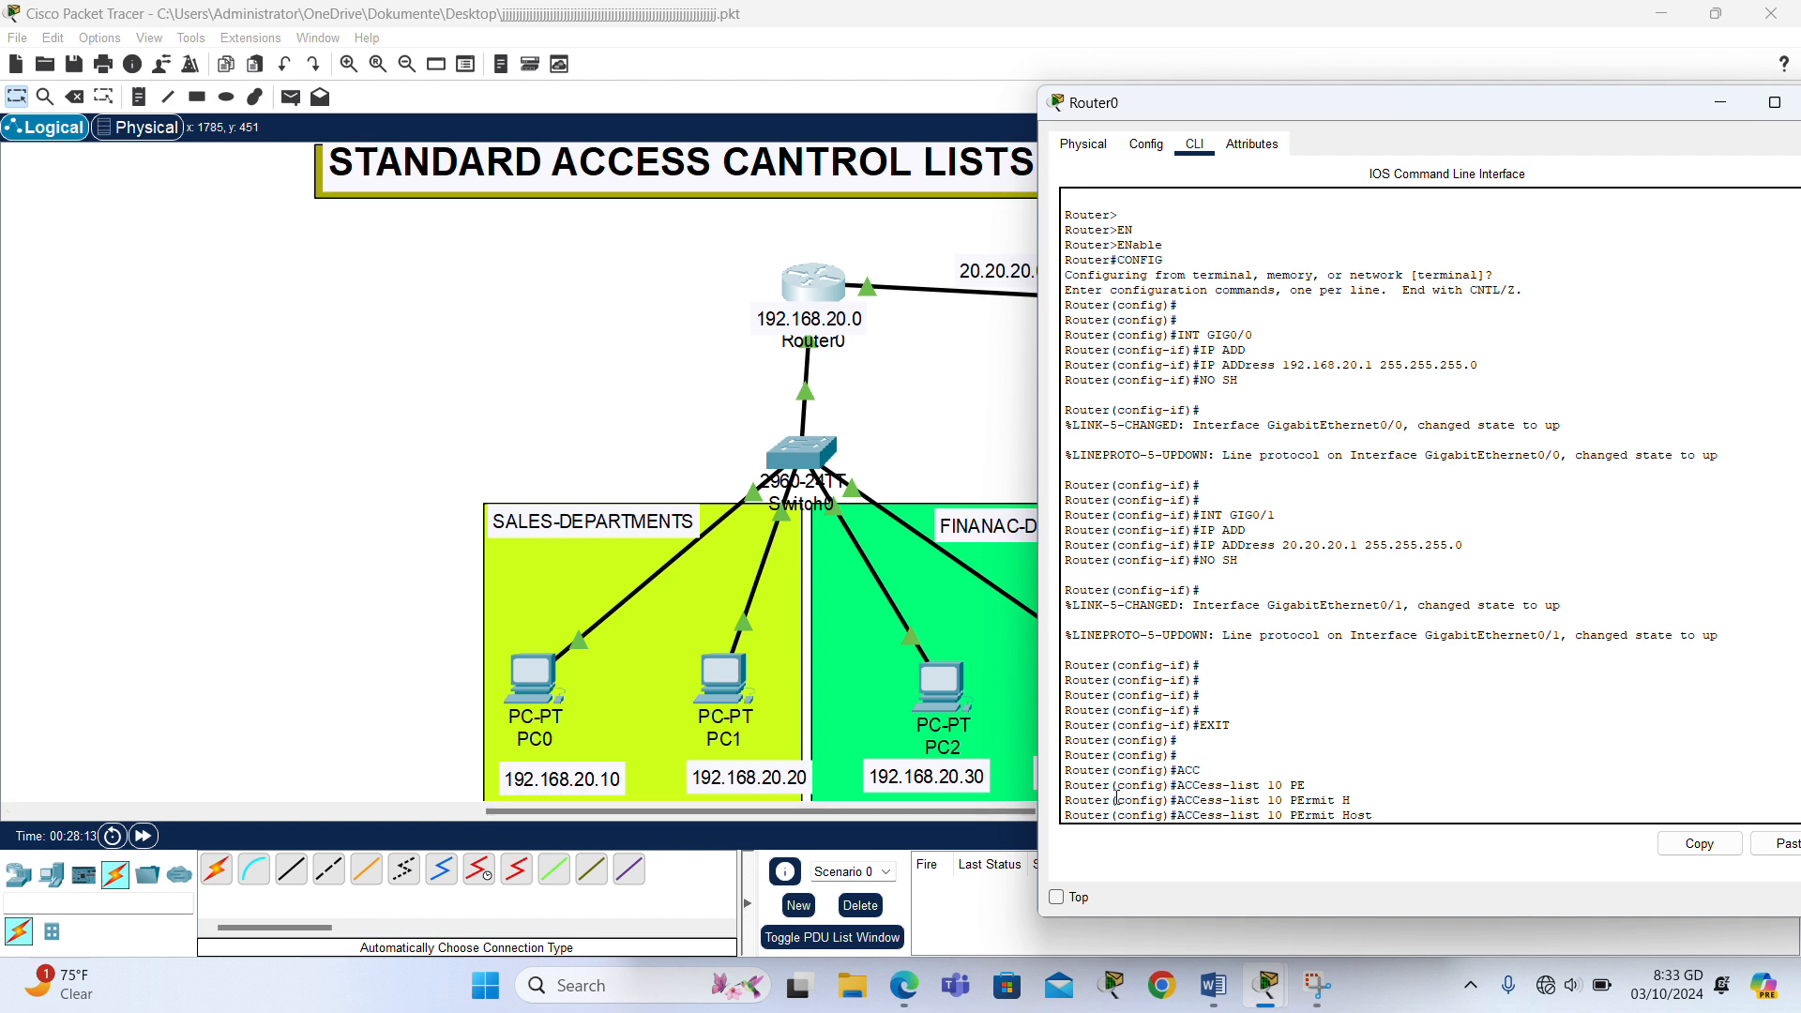
pyautogui.write('192.168.20.10')
pyautogui.press('Return')
# - Add a second entry to access list 10 permitting host 192.168.20.20
pyautogui.write('ACCE')
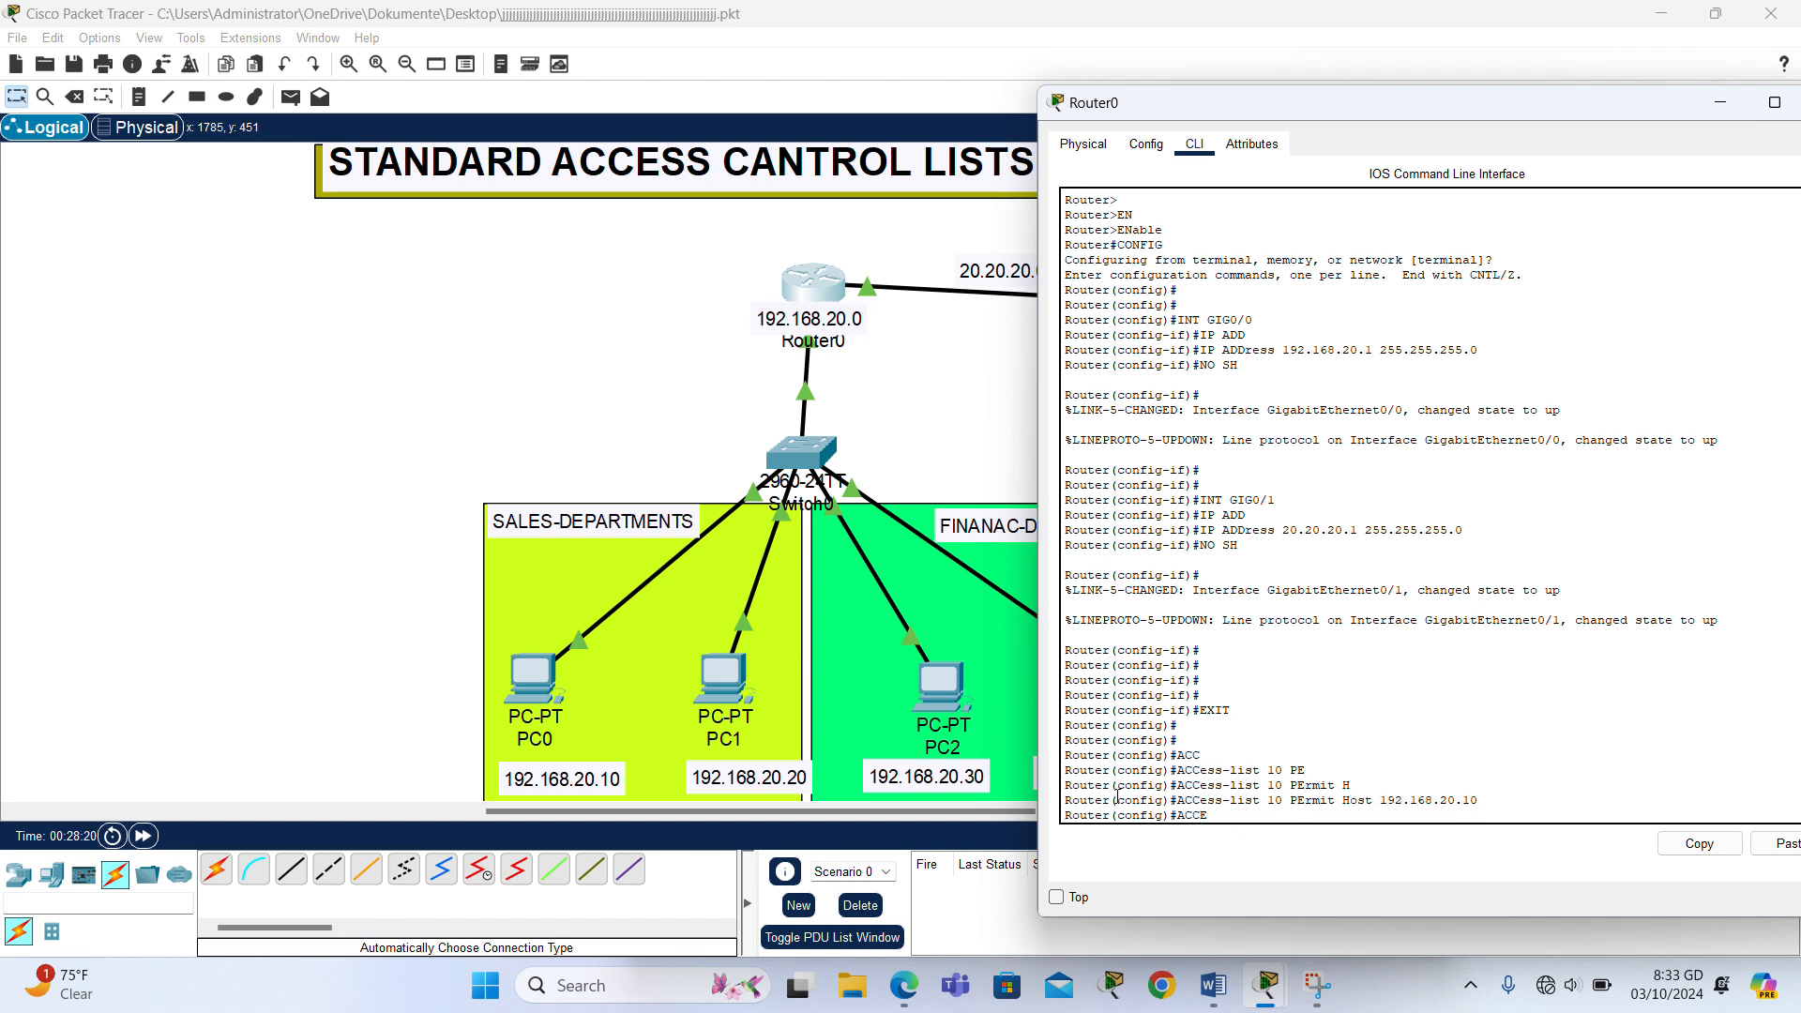
pyautogui.press('Tab')
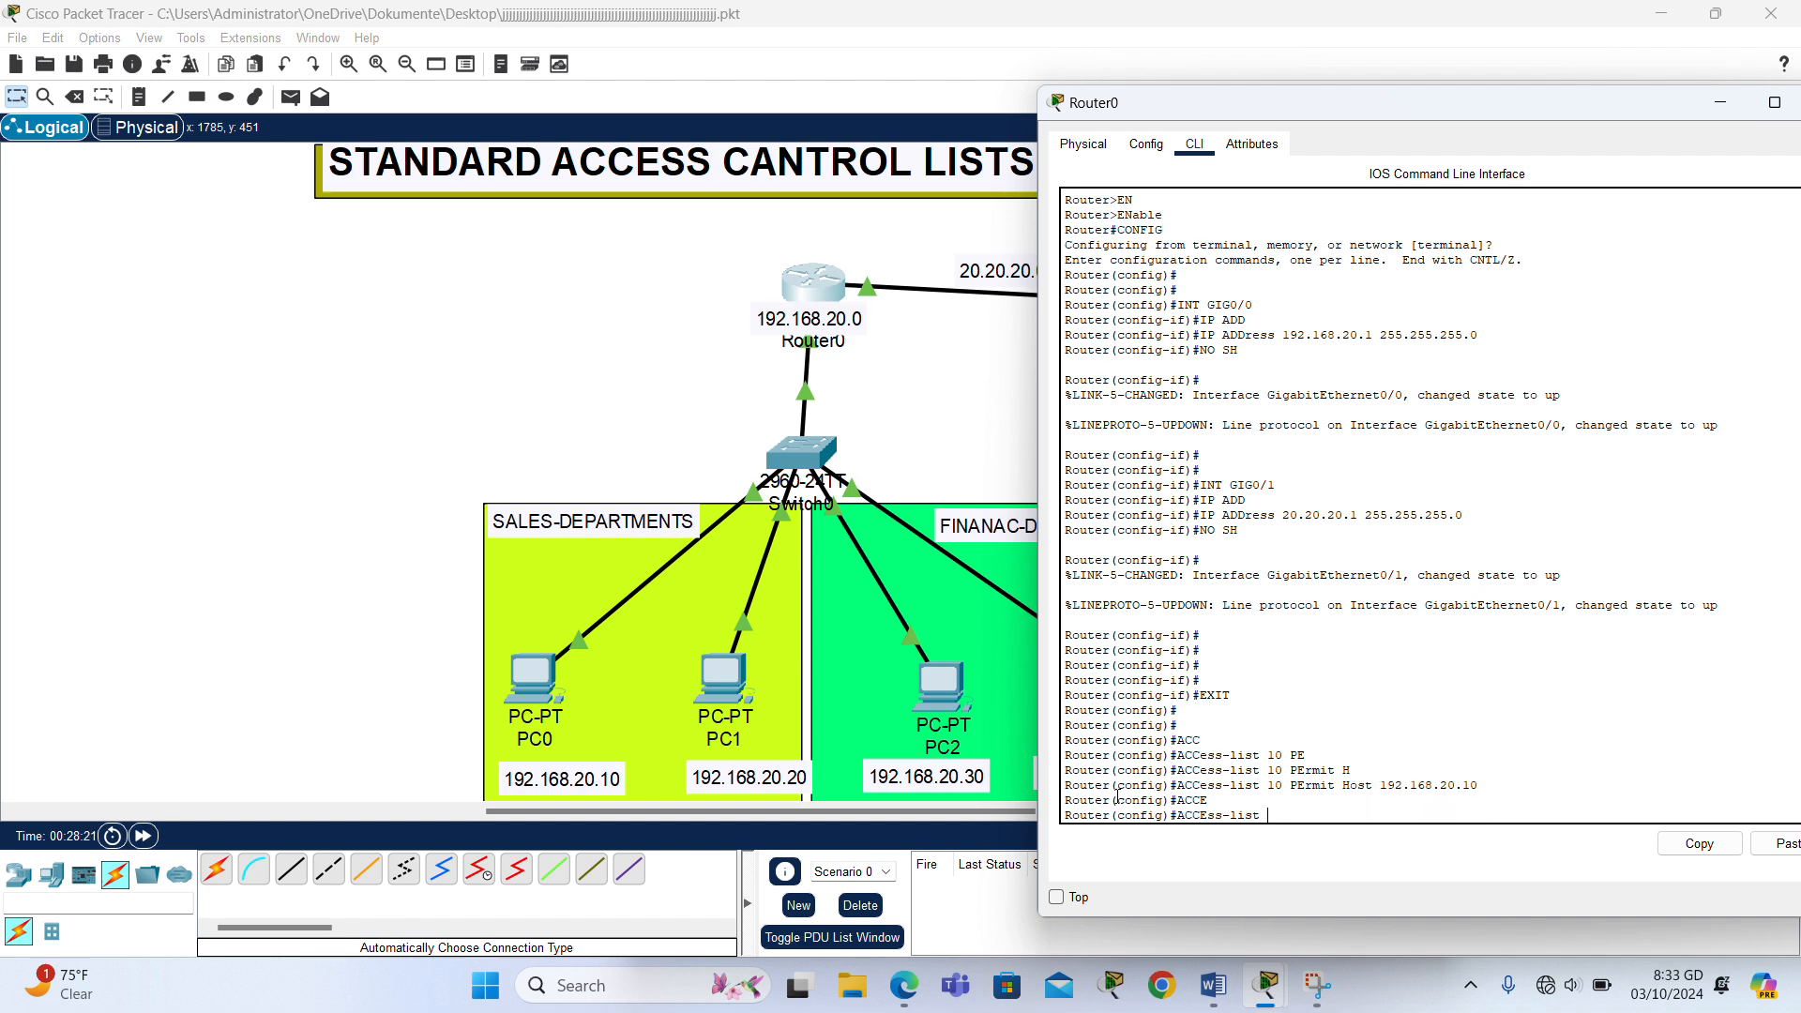
pyautogui.write('10 PER')
pyautogui.press('Tab')
pyautogui.write('H')
pyautogui.press('Tab')
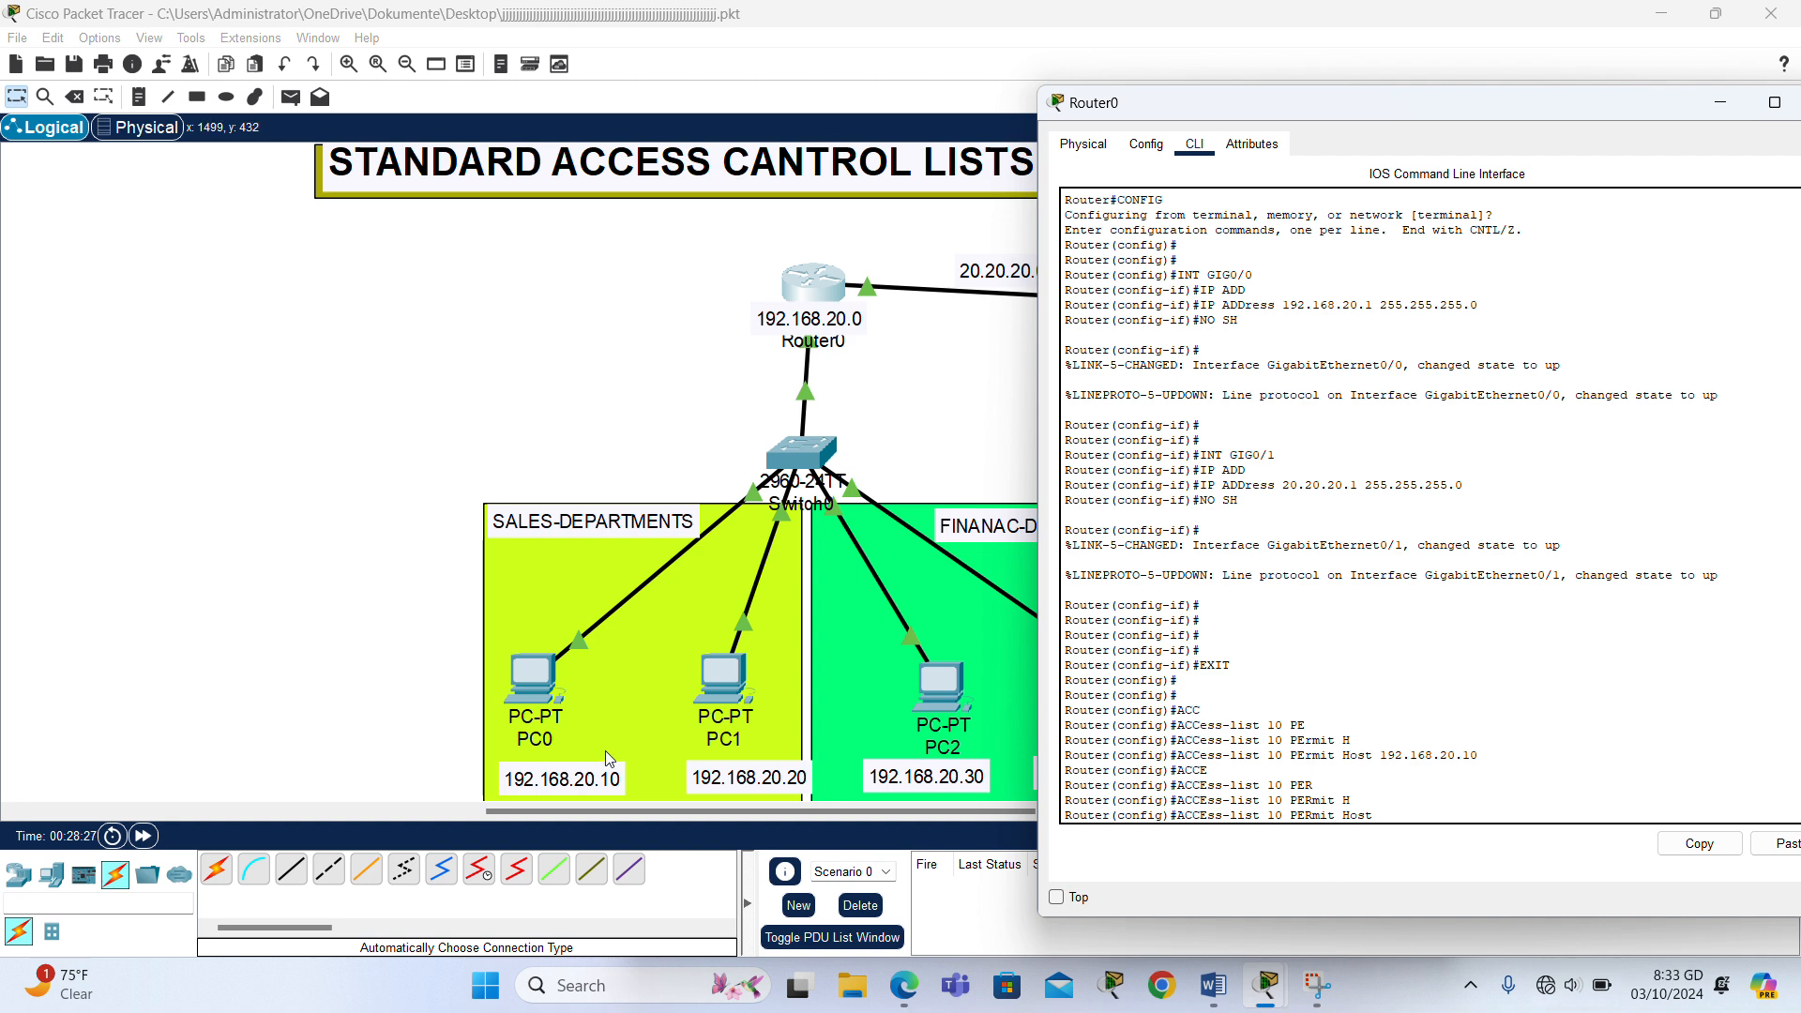
pyautogui.write('192.168.20.20')
pyautogui.press('Return')
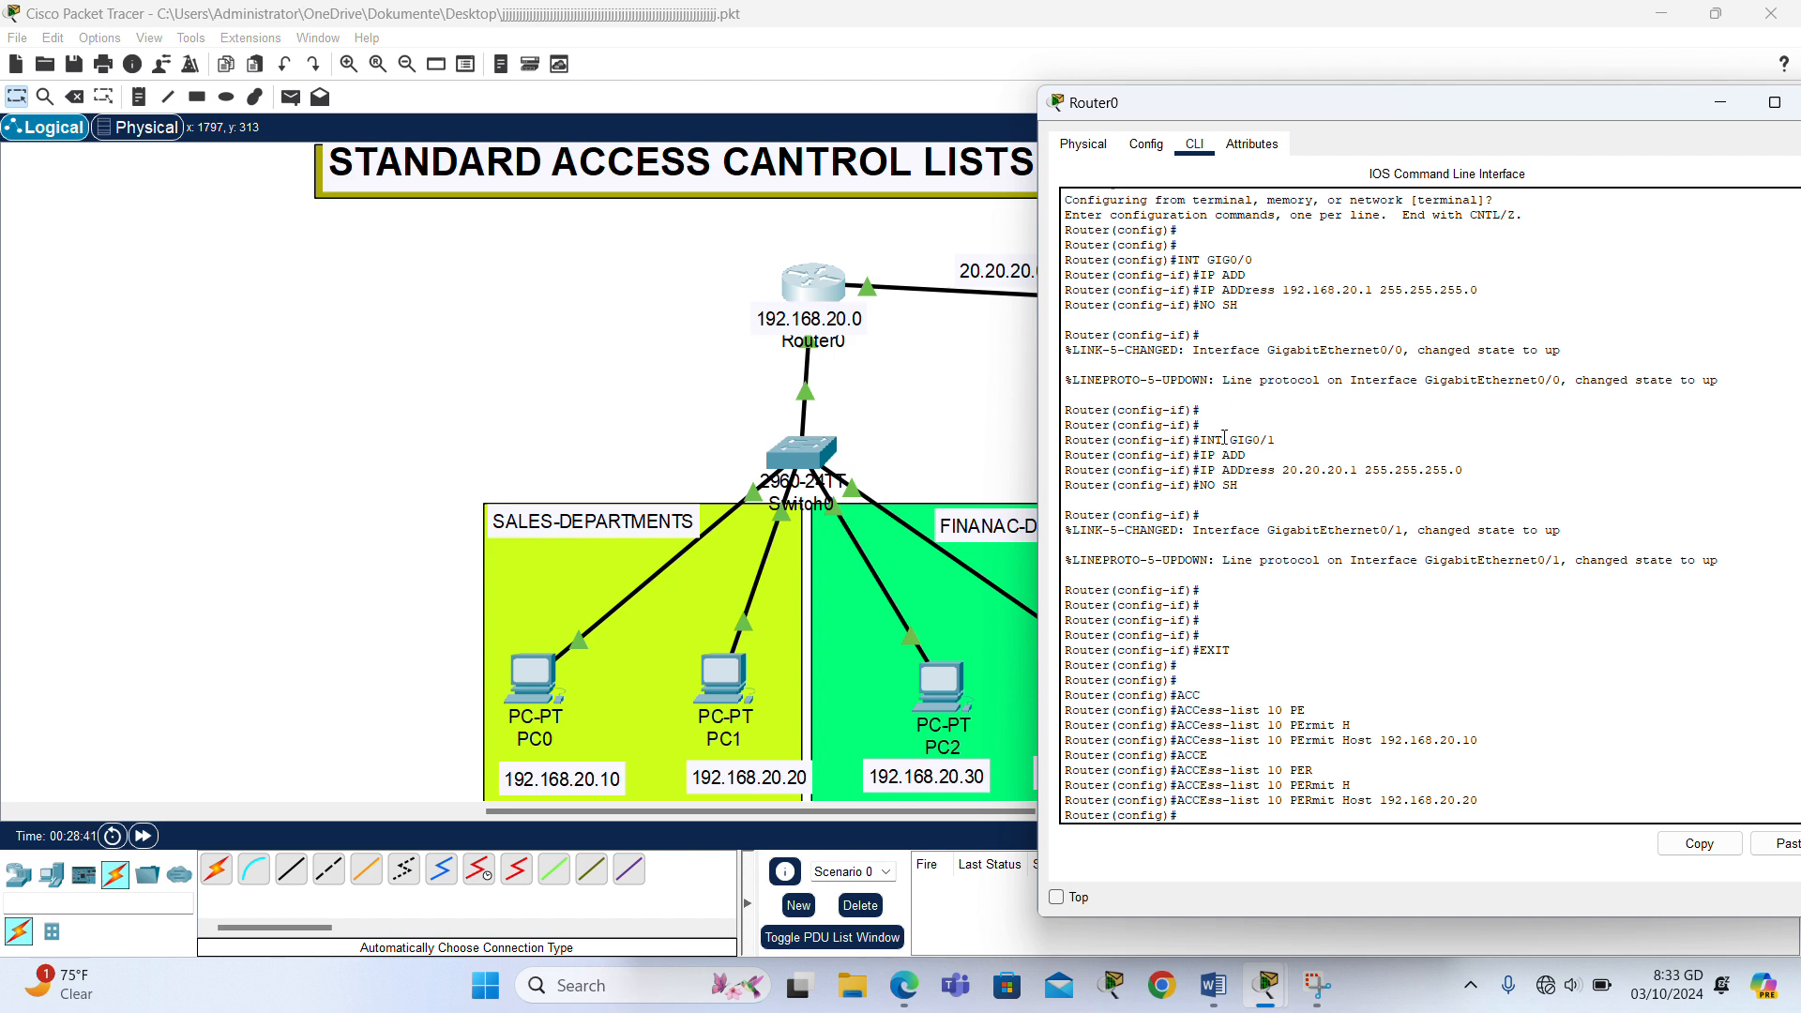
# - Add an entry to access list 10 denying any other source
pyautogui.press('Return')
pyautogui.write('ACCE')
pyautogui.press('Tab')
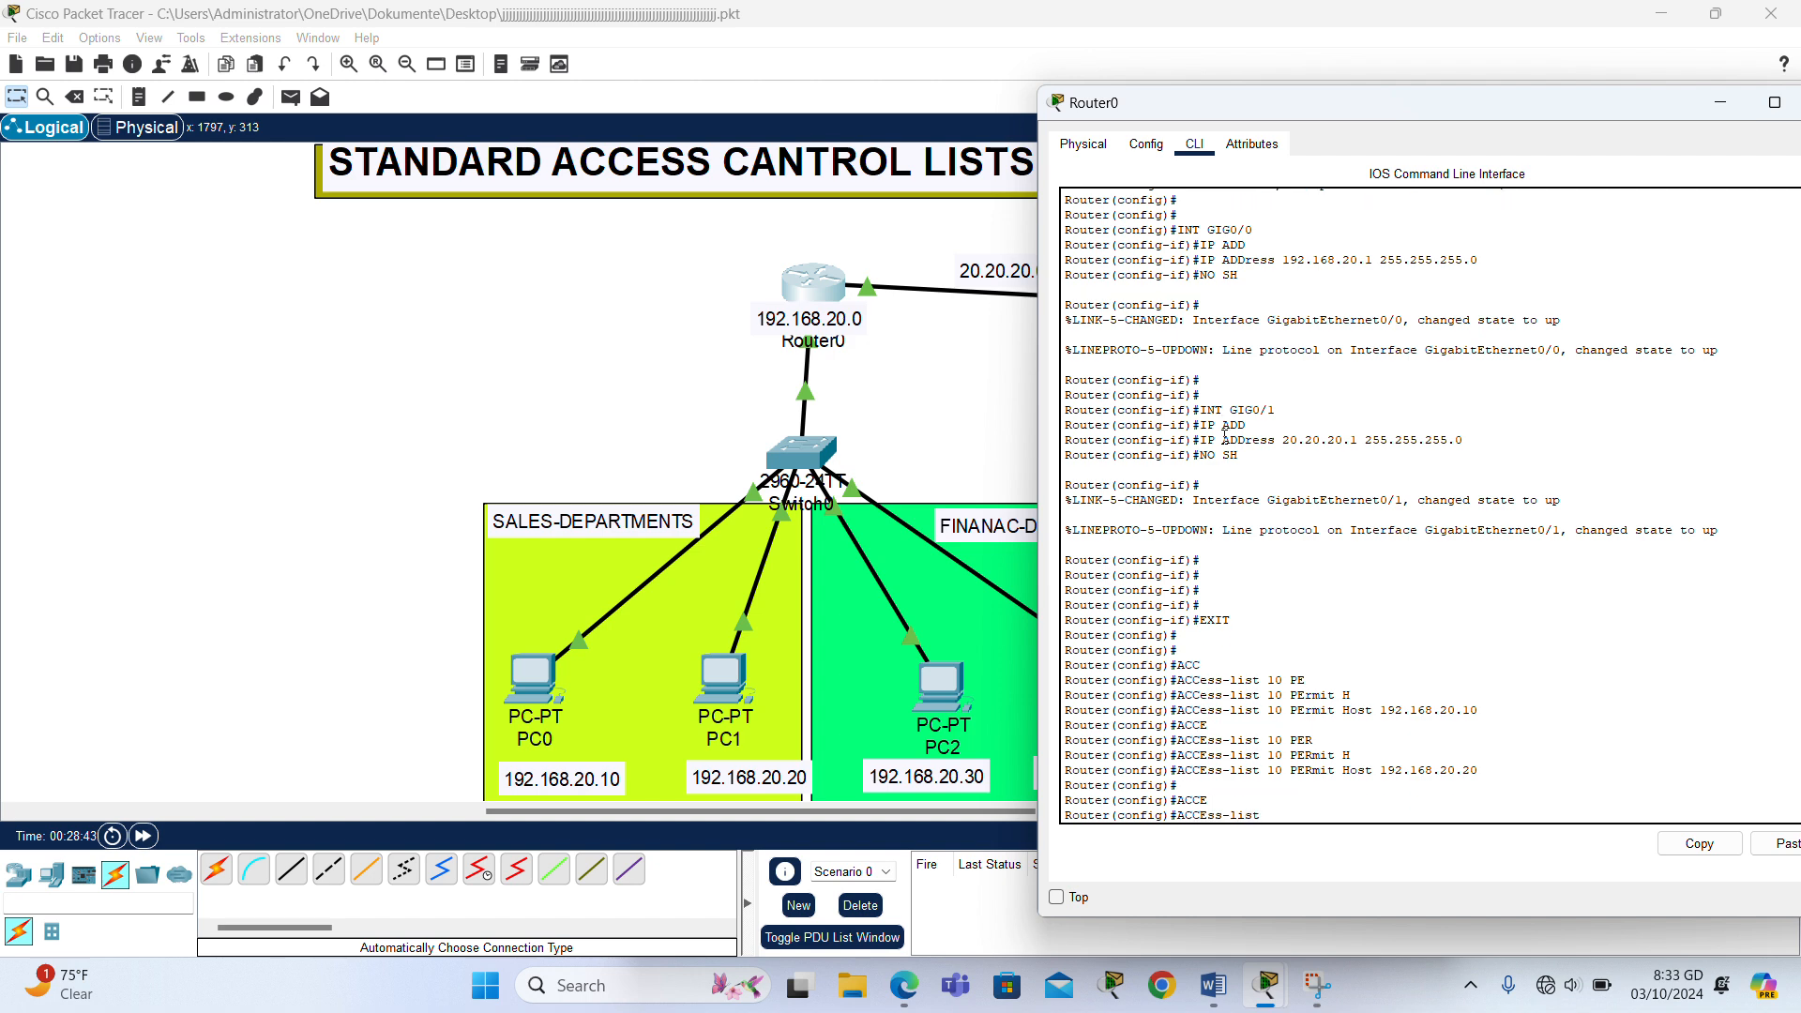
pyautogui.write('10 DE')
pyautogui.press('Tab')
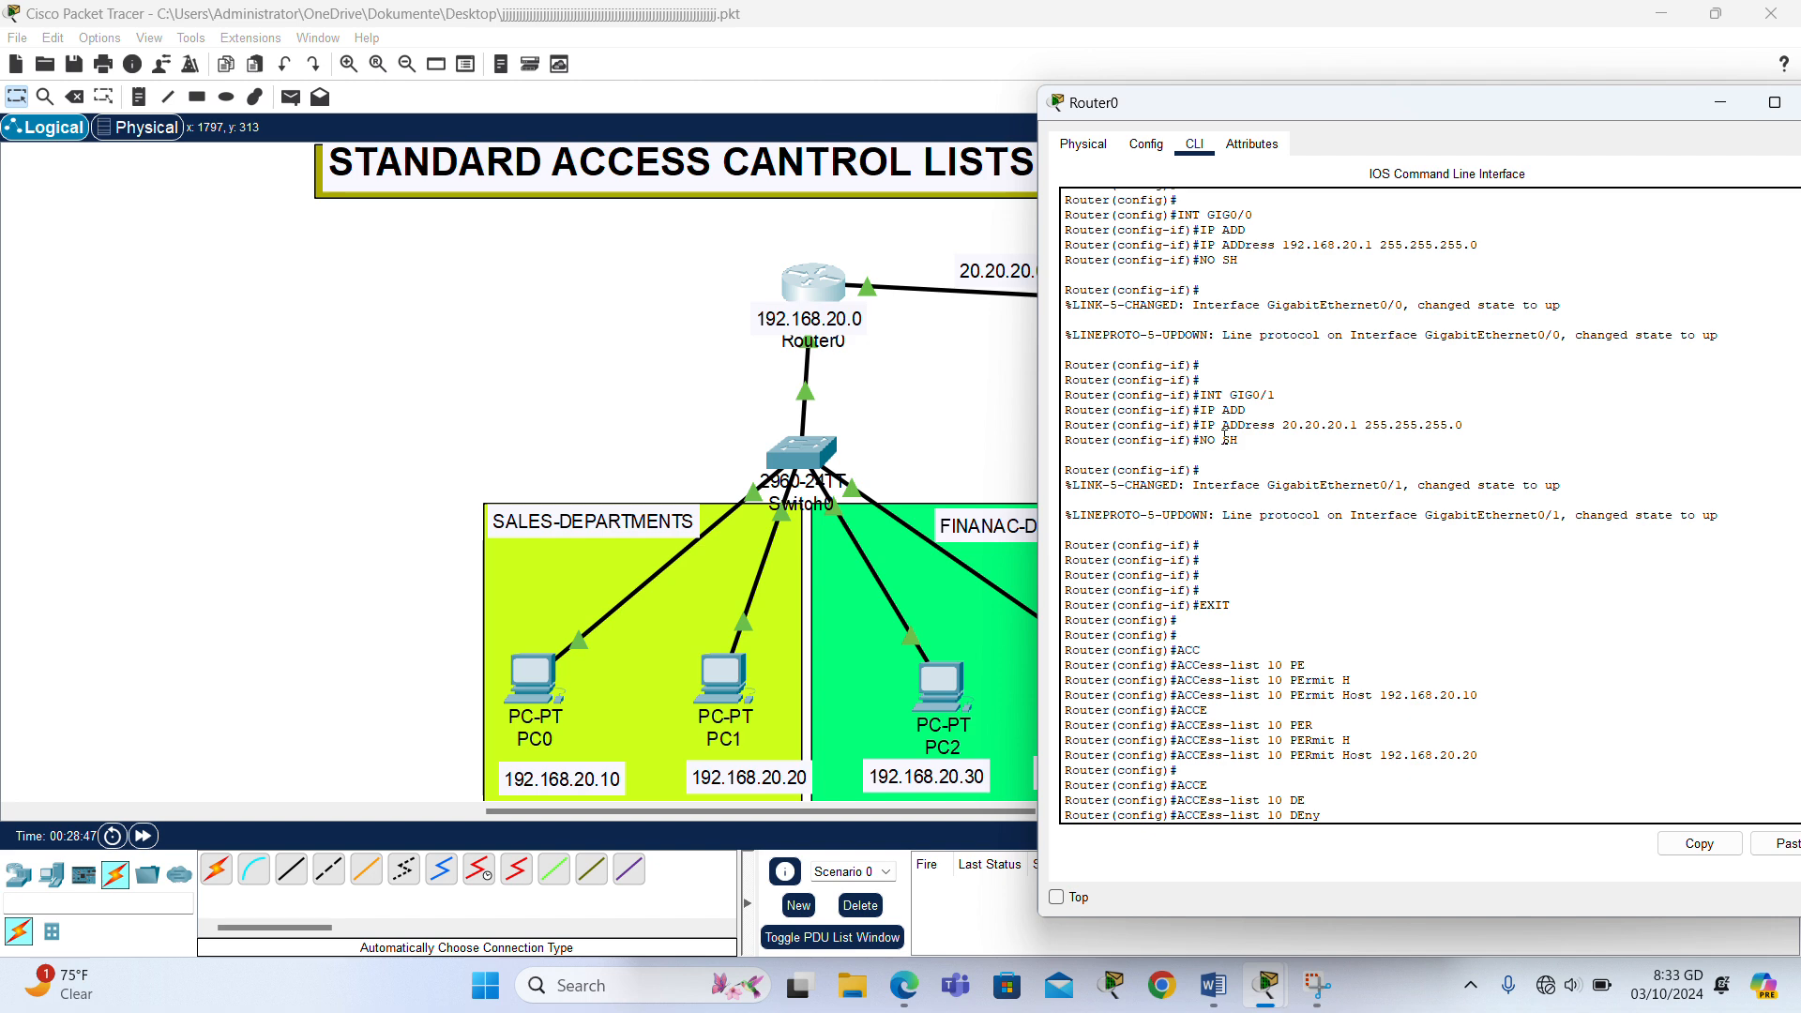
pyautogui.write('AN')
pyautogui.press('Tab')
pyautogui.press('Return')
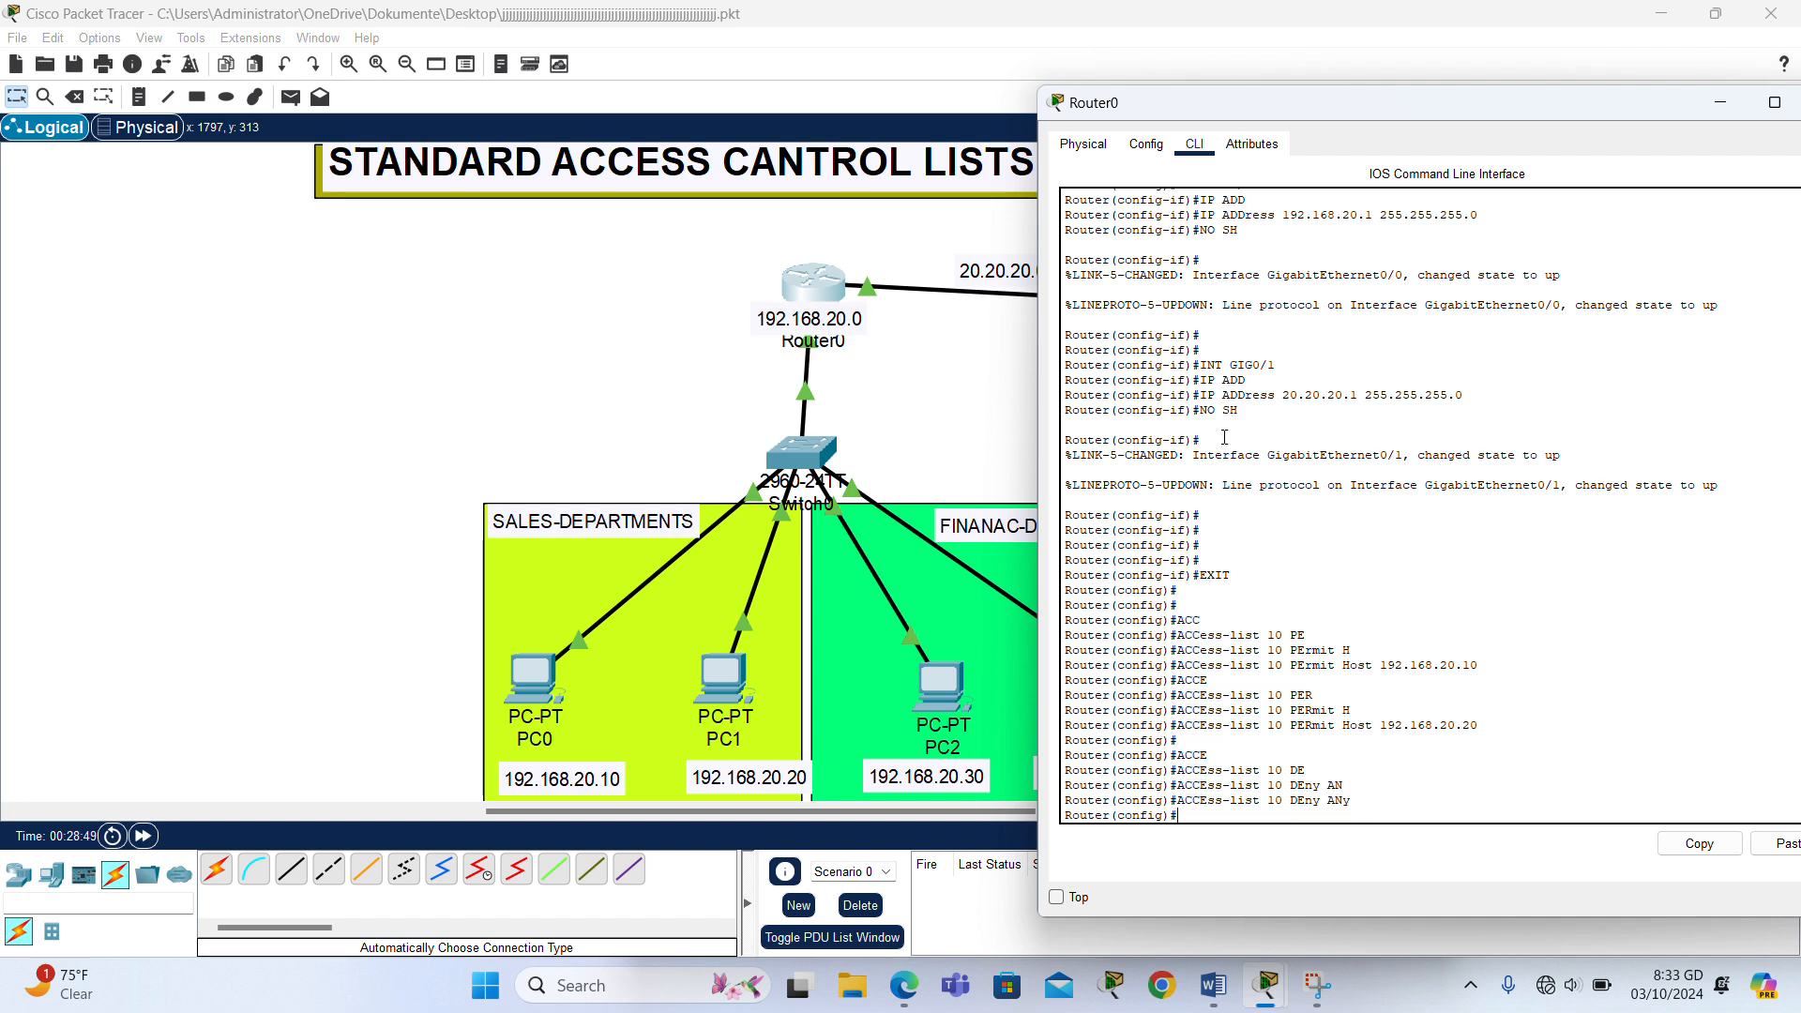
pyautogui.press('Return')
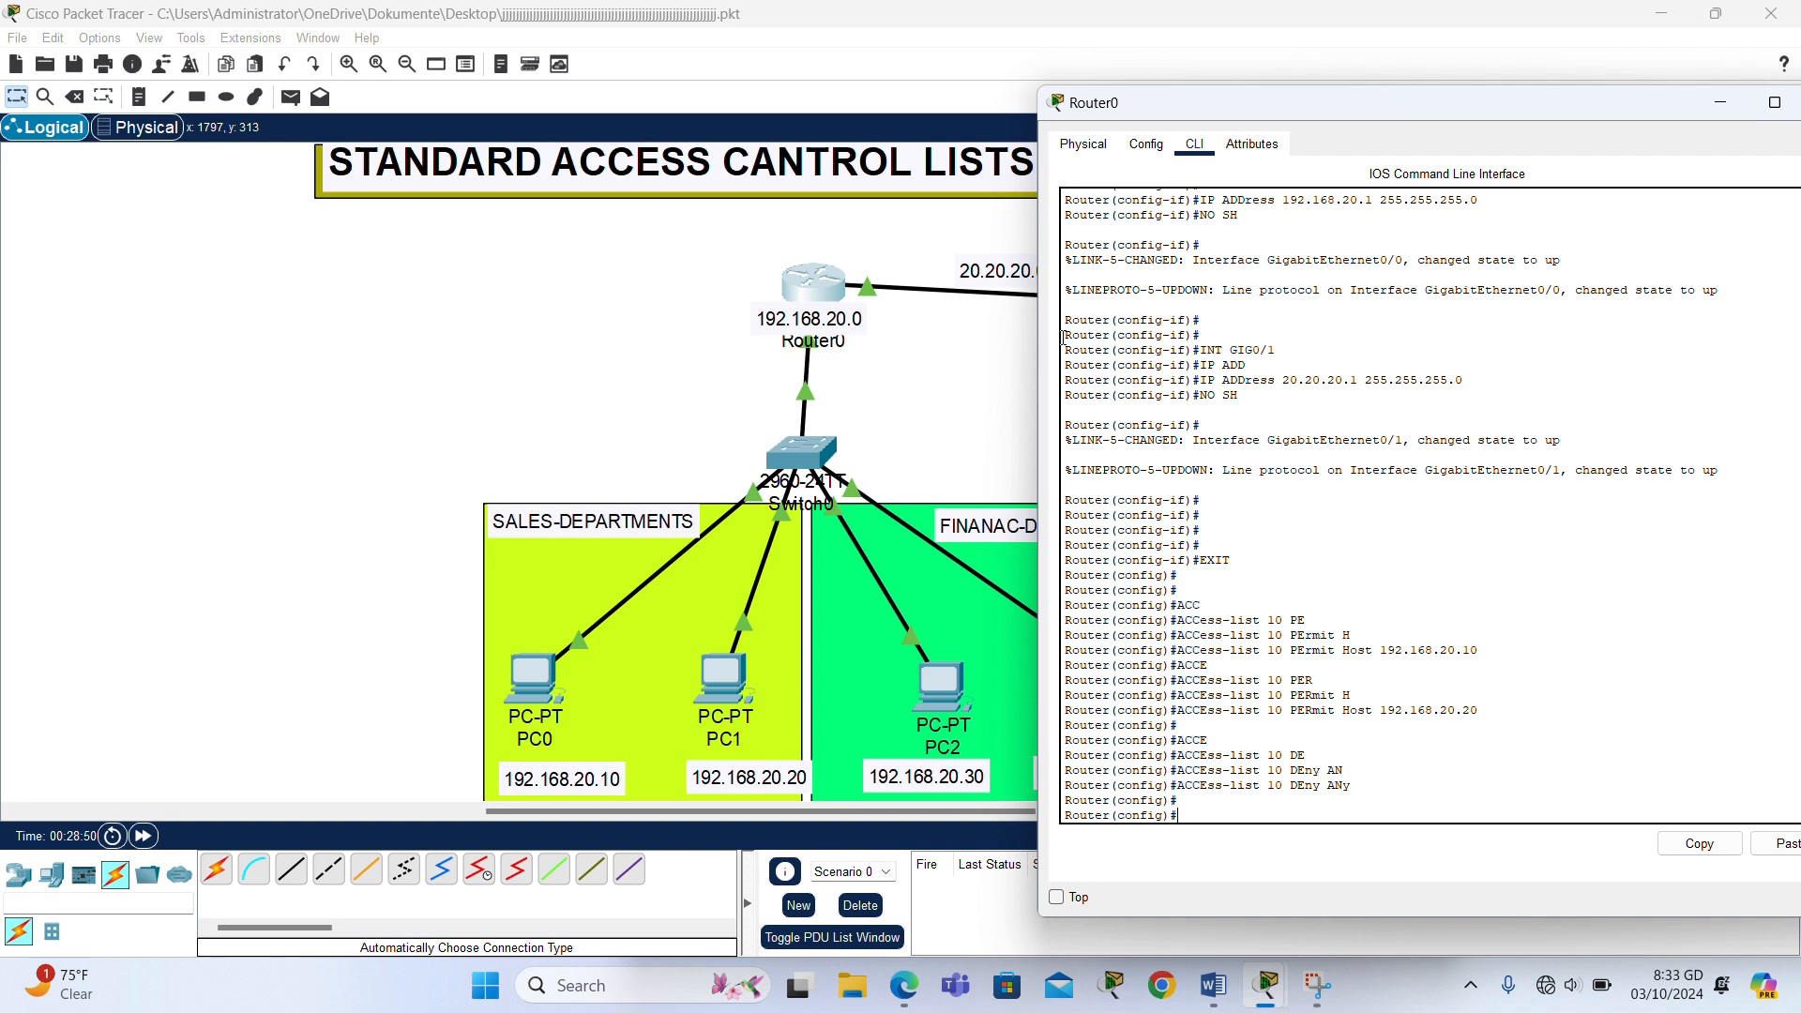
# - Move the 192.168.20.0 label clear of the router's name and enter interface GIG0/0 configuration on Router0
pyautogui.write('INT G')
pyautogui.click(543, 389)
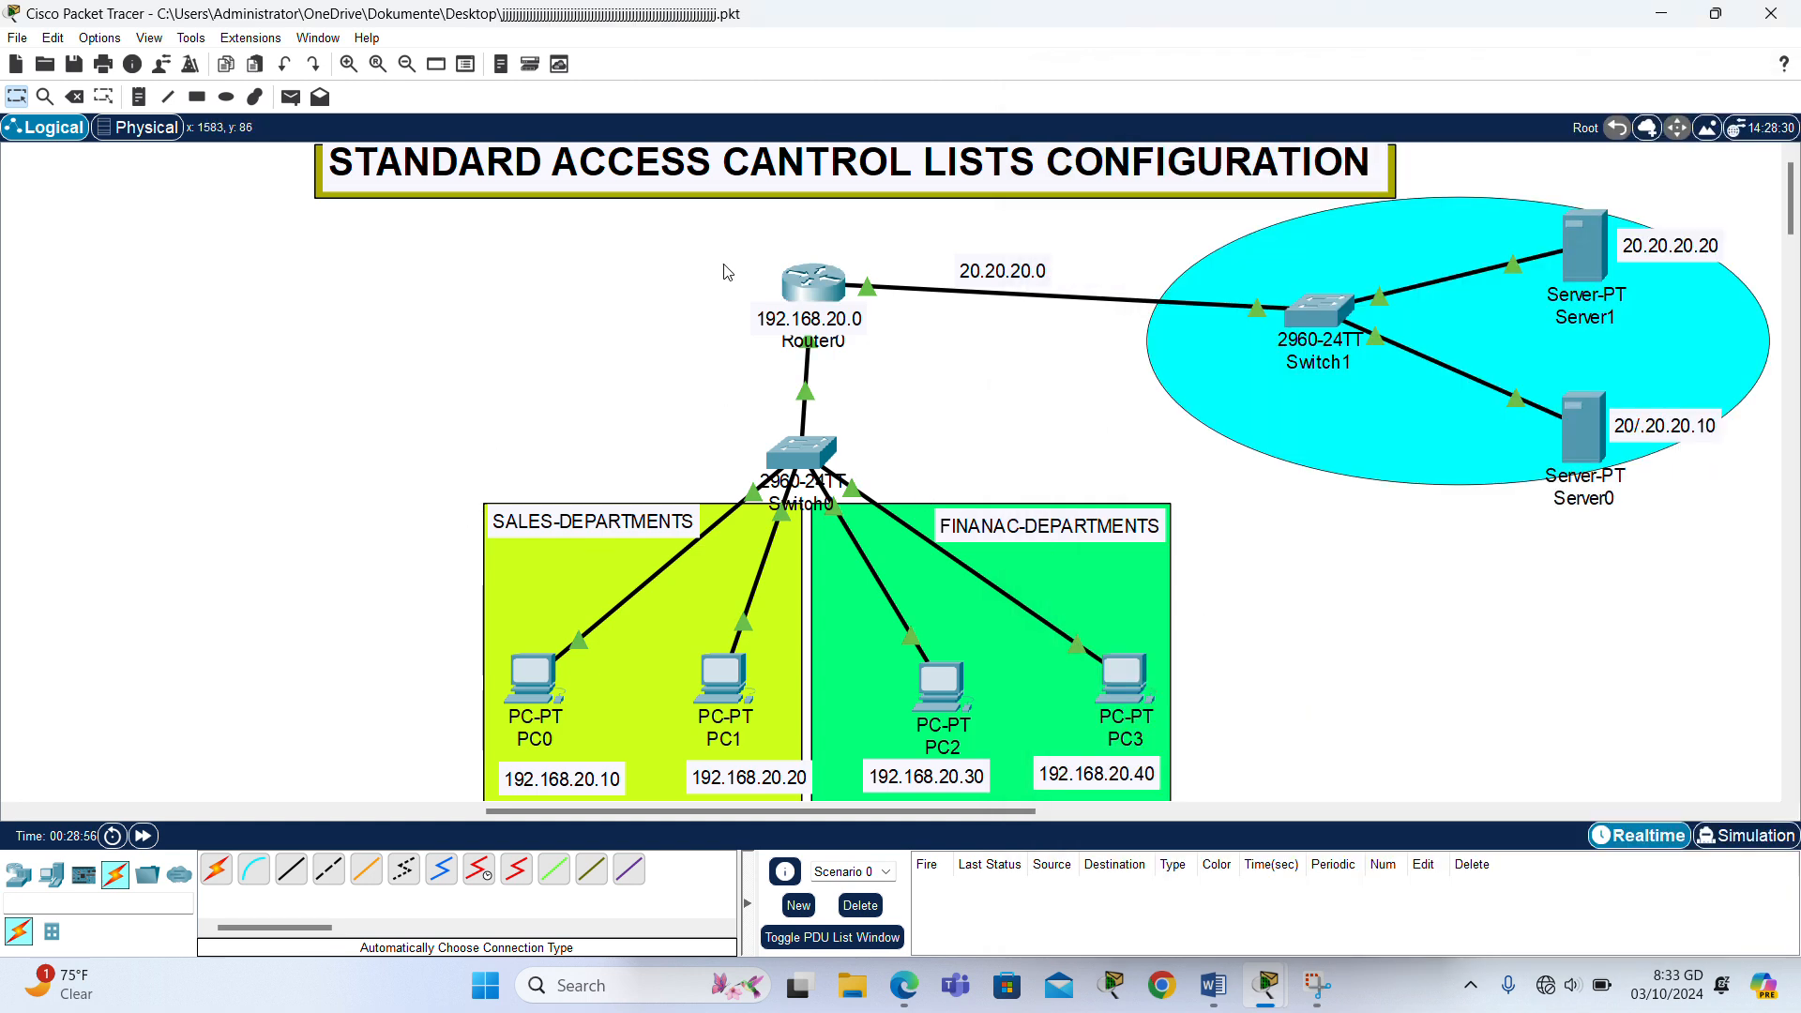
pyautogui.moveTo(827, 320)
pyautogui.mouseDown()
pyautogui.moveTo(814, 380)
pyautogui.moveTo(809, 326)
pyautogui.mouseUp()
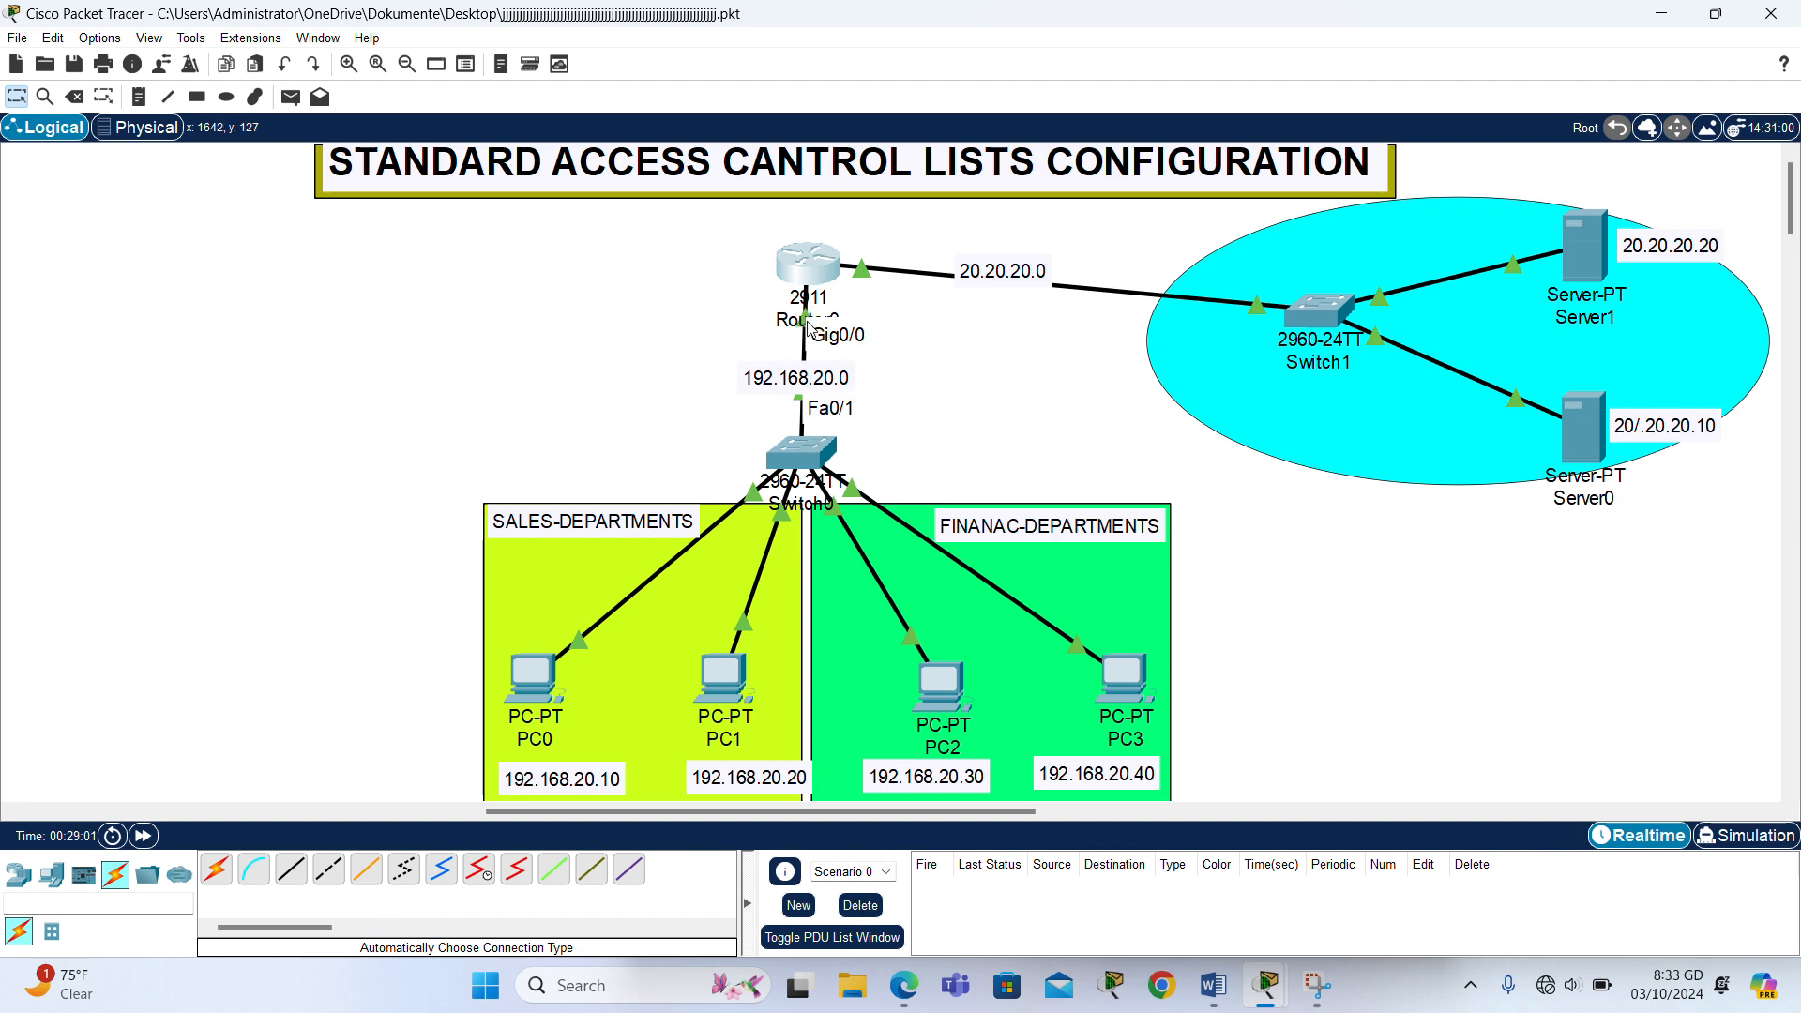
pyautogui.click(810, 268)
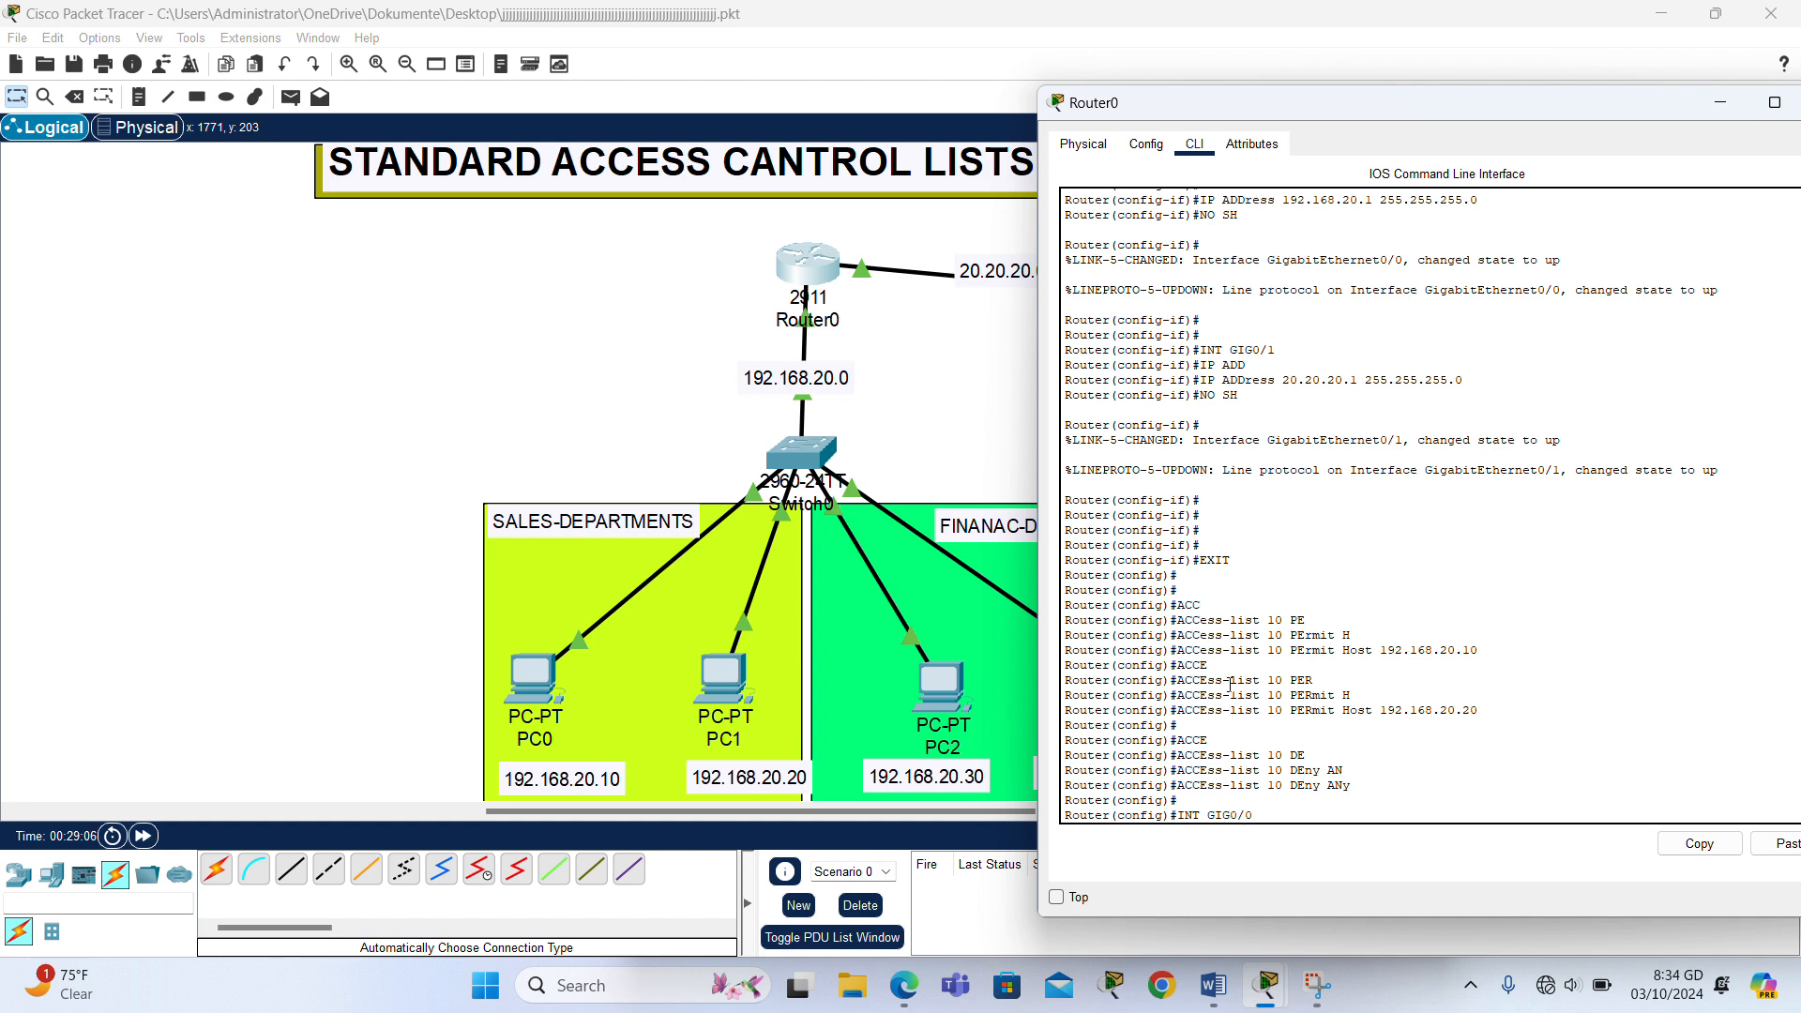
pyautogui.press('Return')
pyautogui.press('BackSpace')
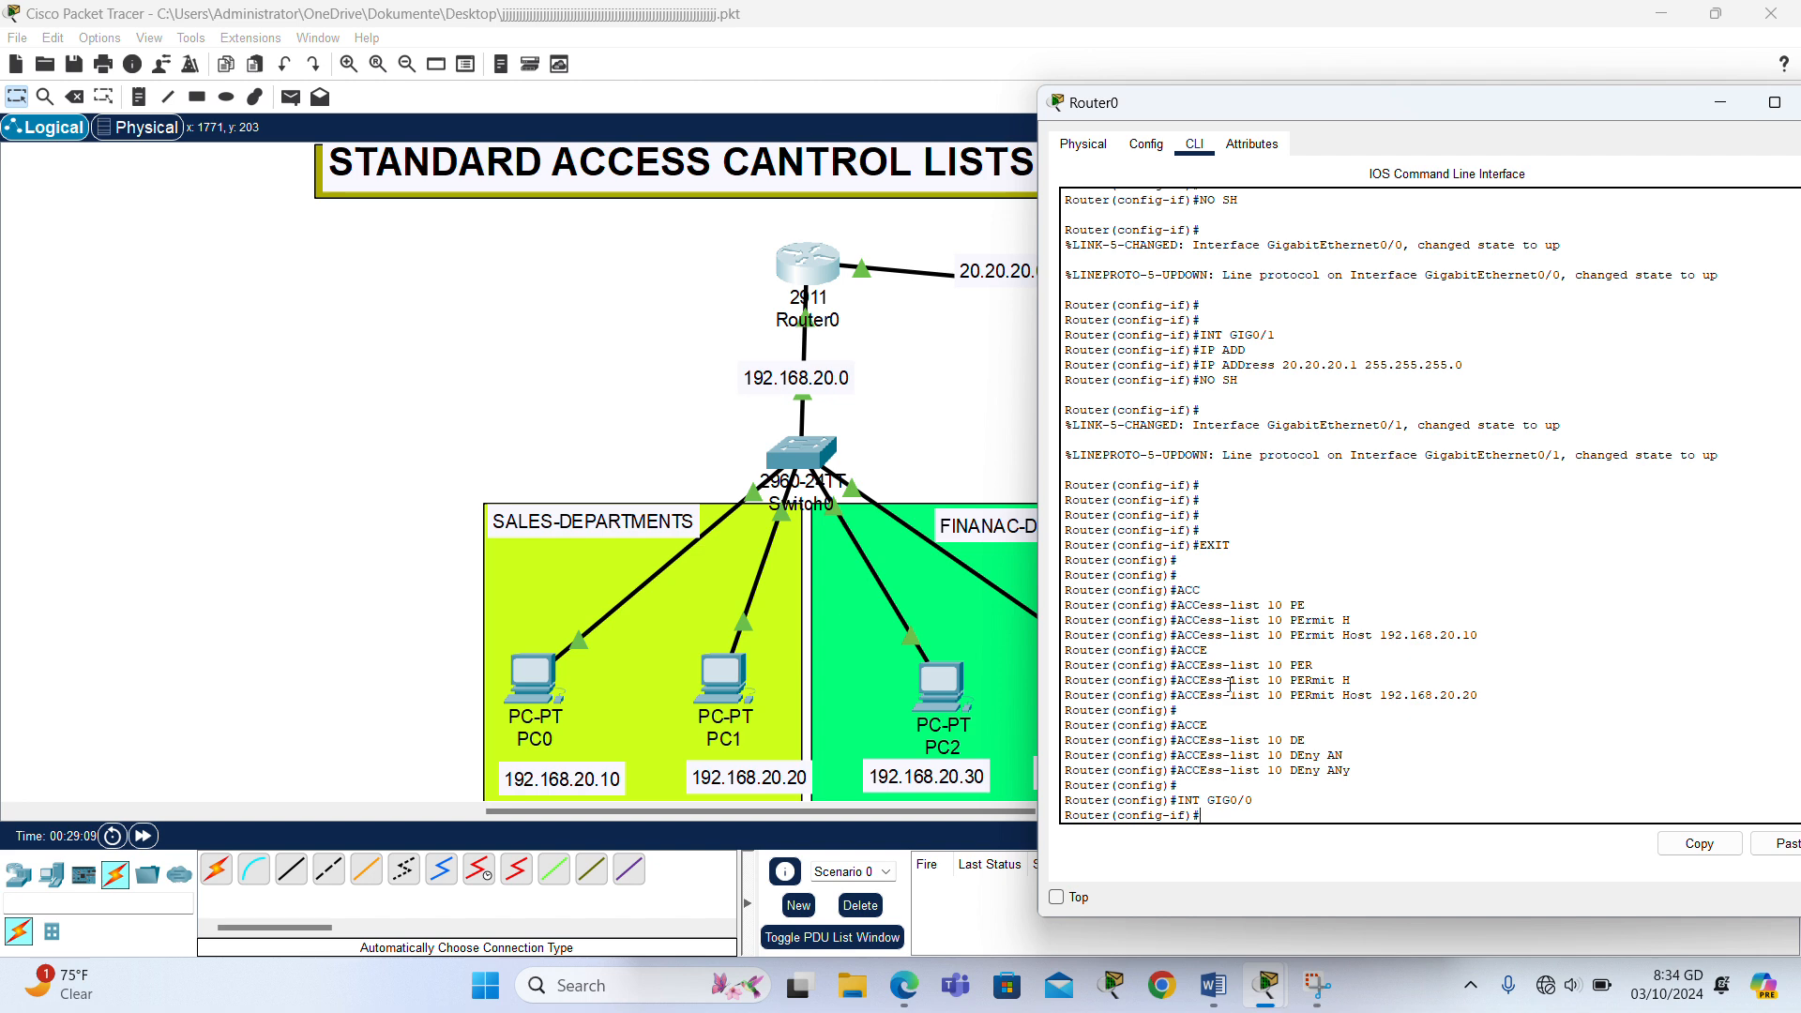
# - Apply access list 10 to the GIG0/0 interface in the inbound direction
pyautogui.write('IP ACC')
pyautogui.press('Tab')
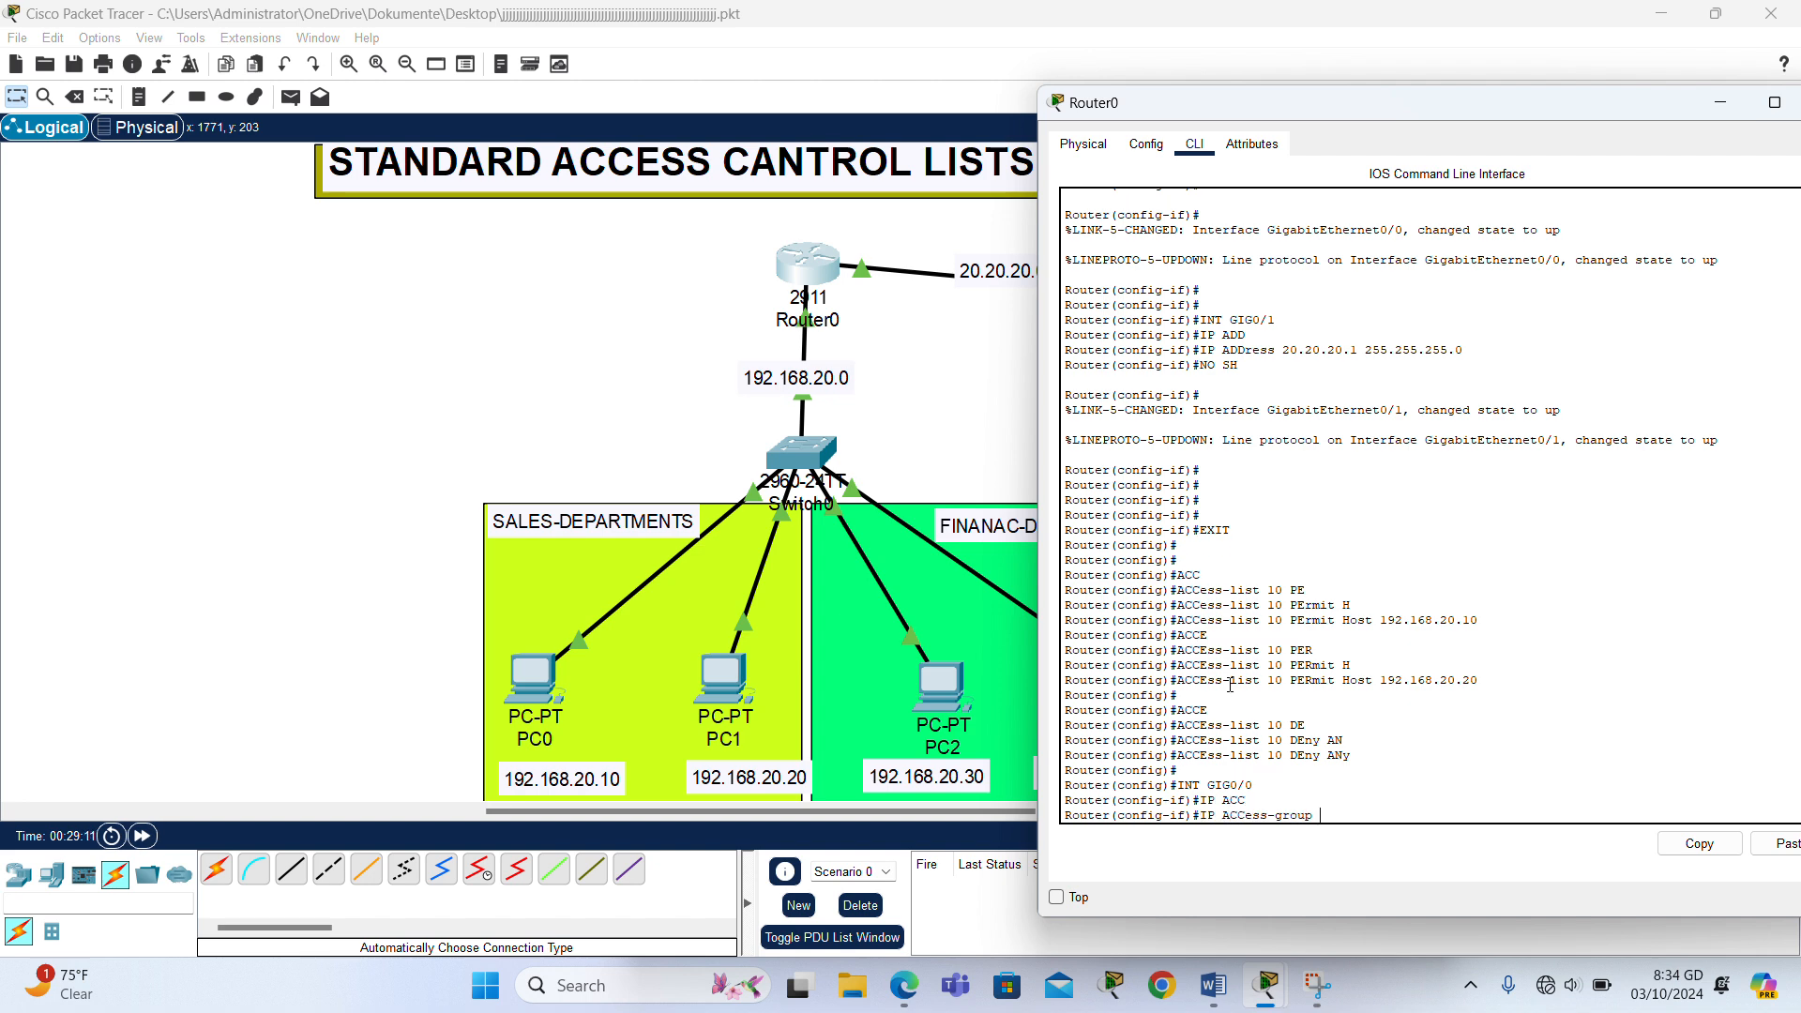
pyautogui.write('10 IN')
pyautogui.press('Return')
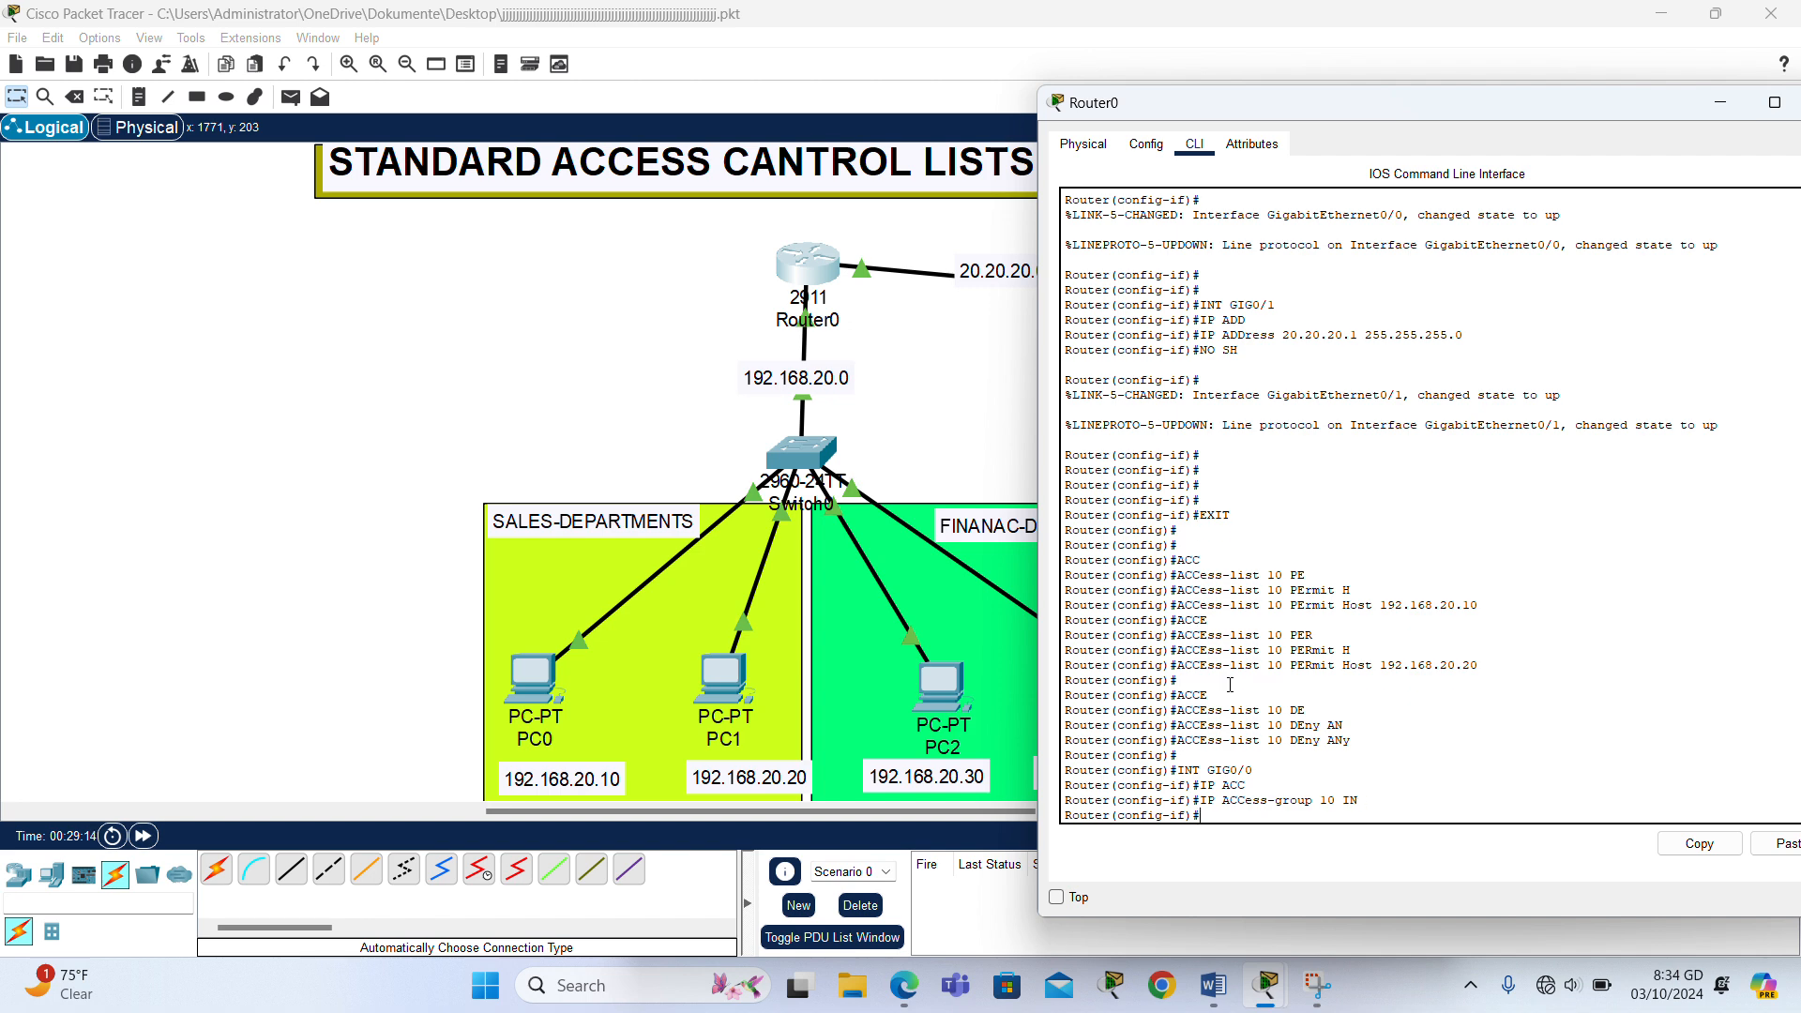
# - Save the router configuration with DO WR and return to the topology
pyautogui.press('Return')
pyautogui.write('DO WR')
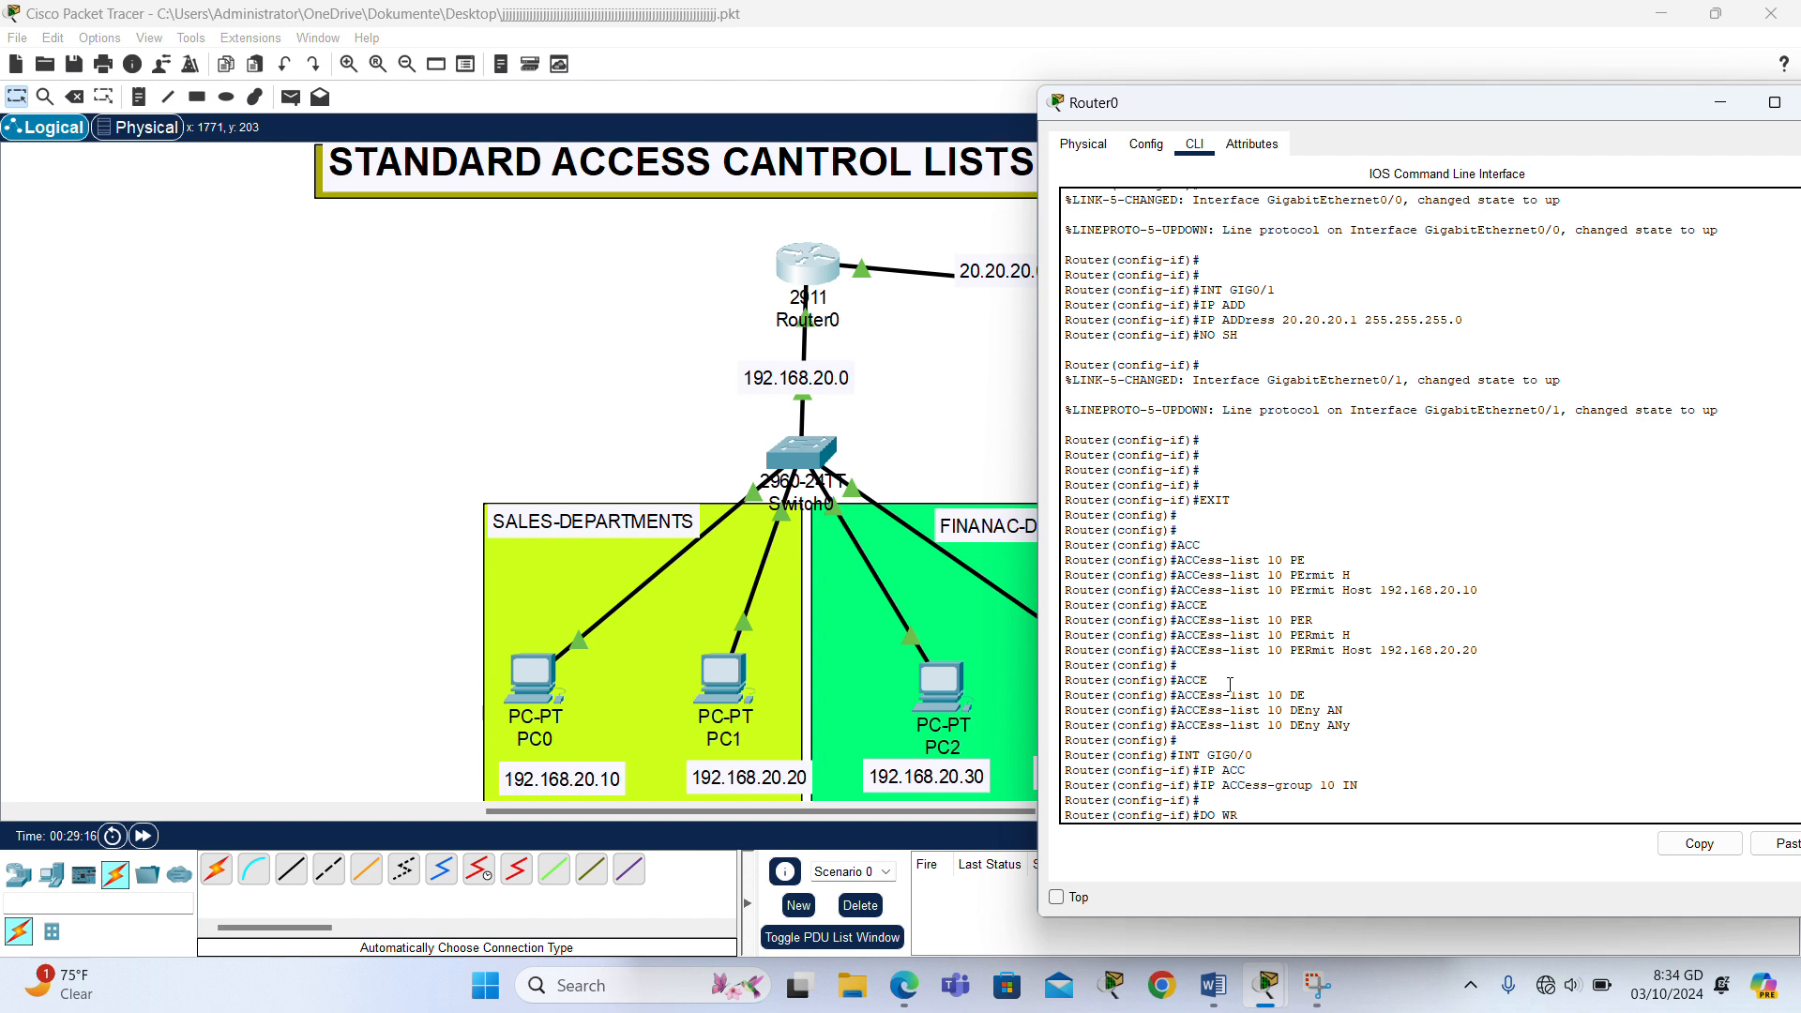
pyautogui.press('Return')
pyautogui.press('Return')
pyautogui.press('Return')
pyautogui.press('Return')
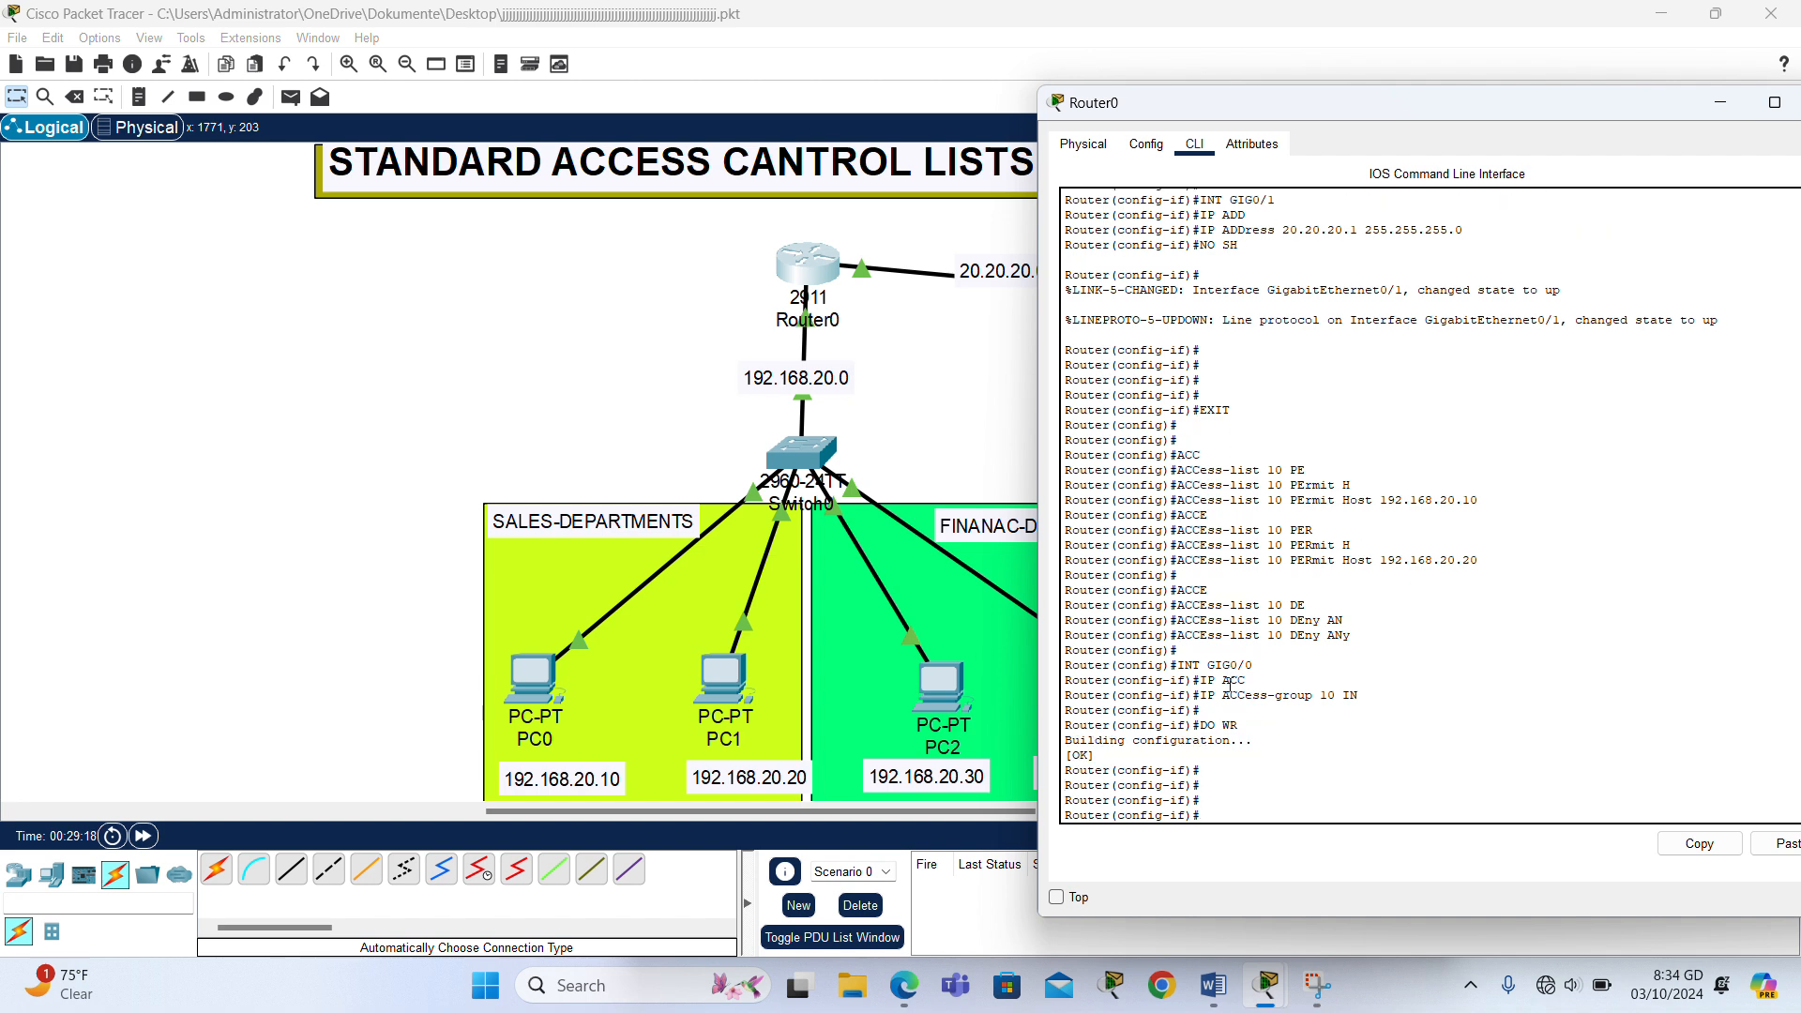
pyautogui.click(530, 401)
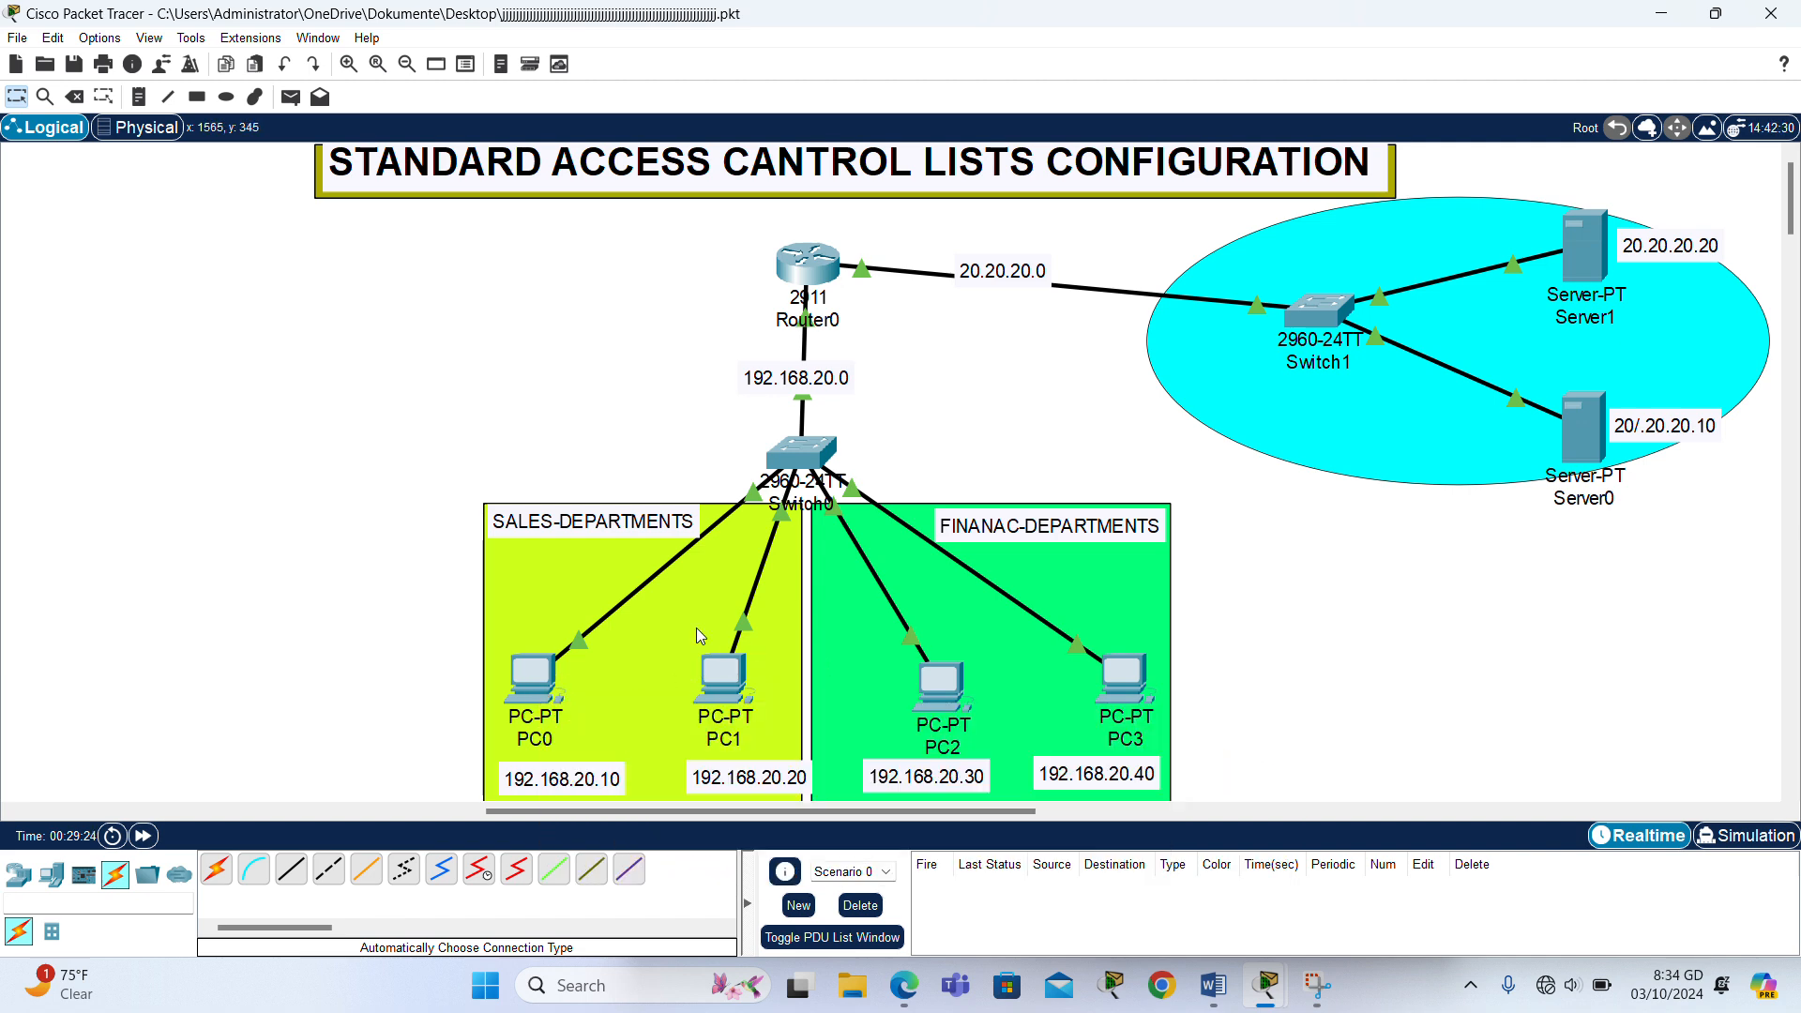
# - Ping Server0 at 20.20.20.10 from PC0's command prompt to test the access list
pyautogui.click(534, 697)
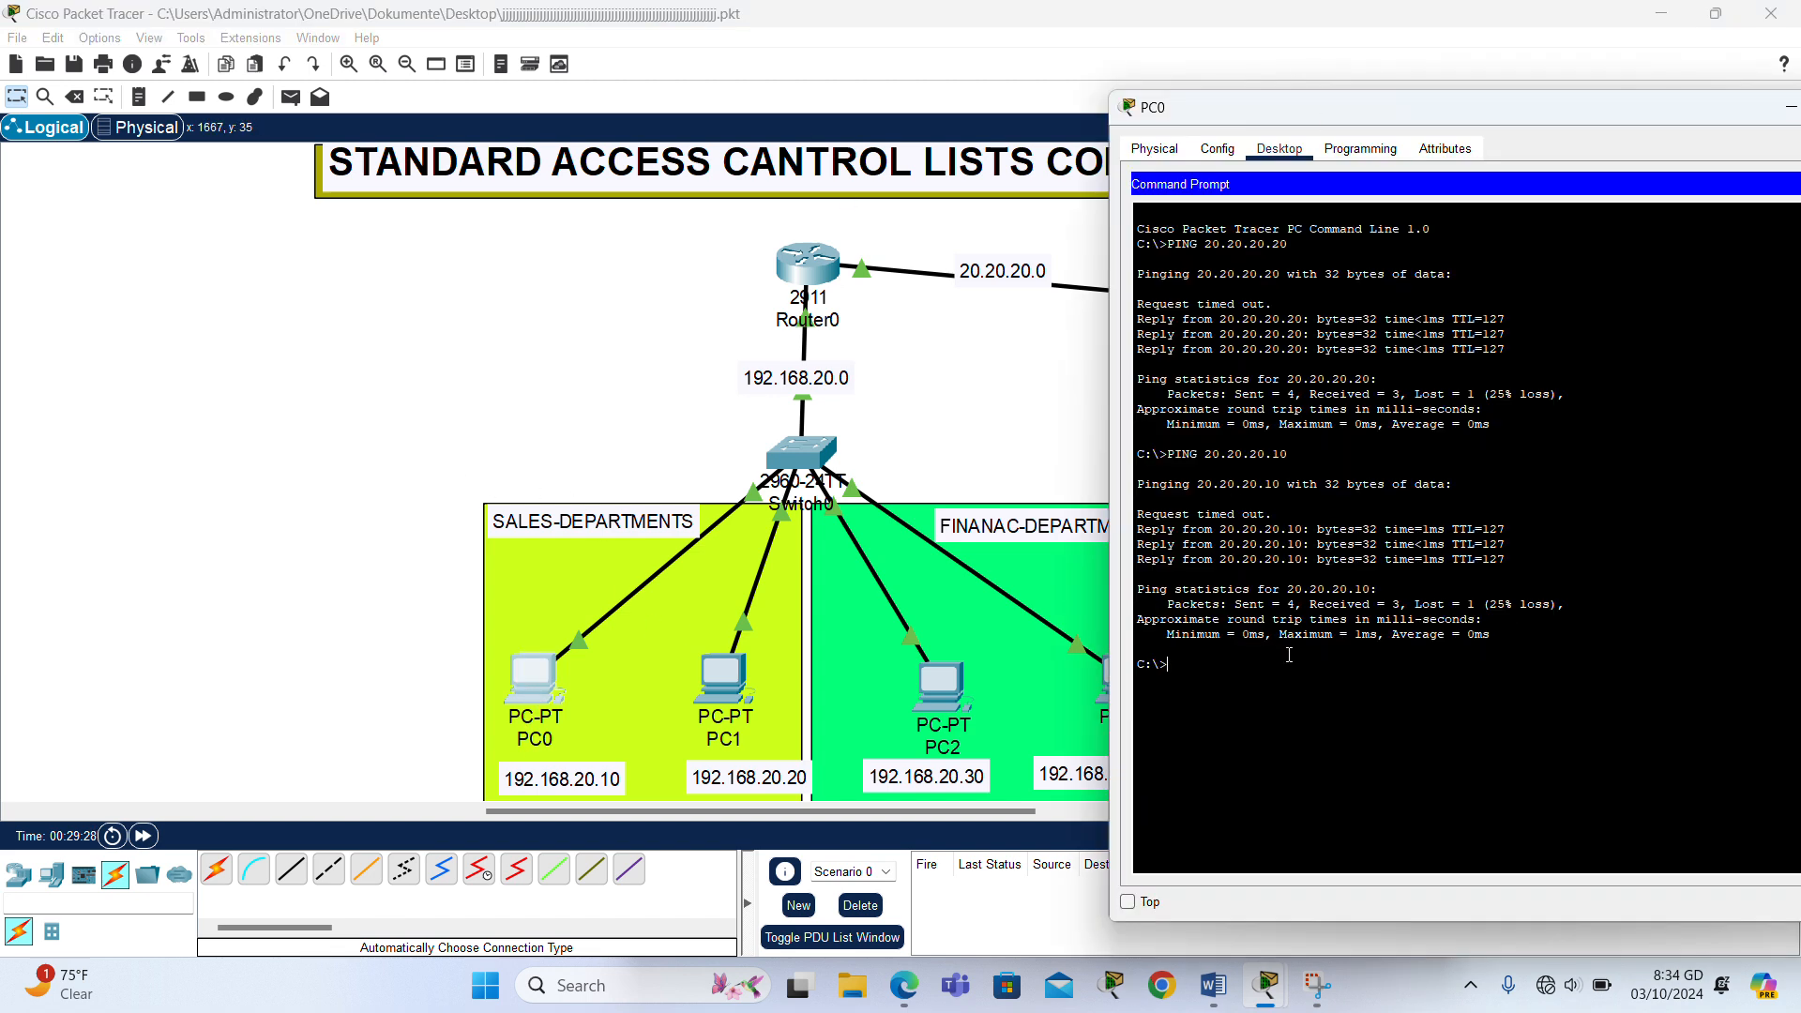
pyautogui.write('PING 20.20.20.10')
pyautogui.press('Return')
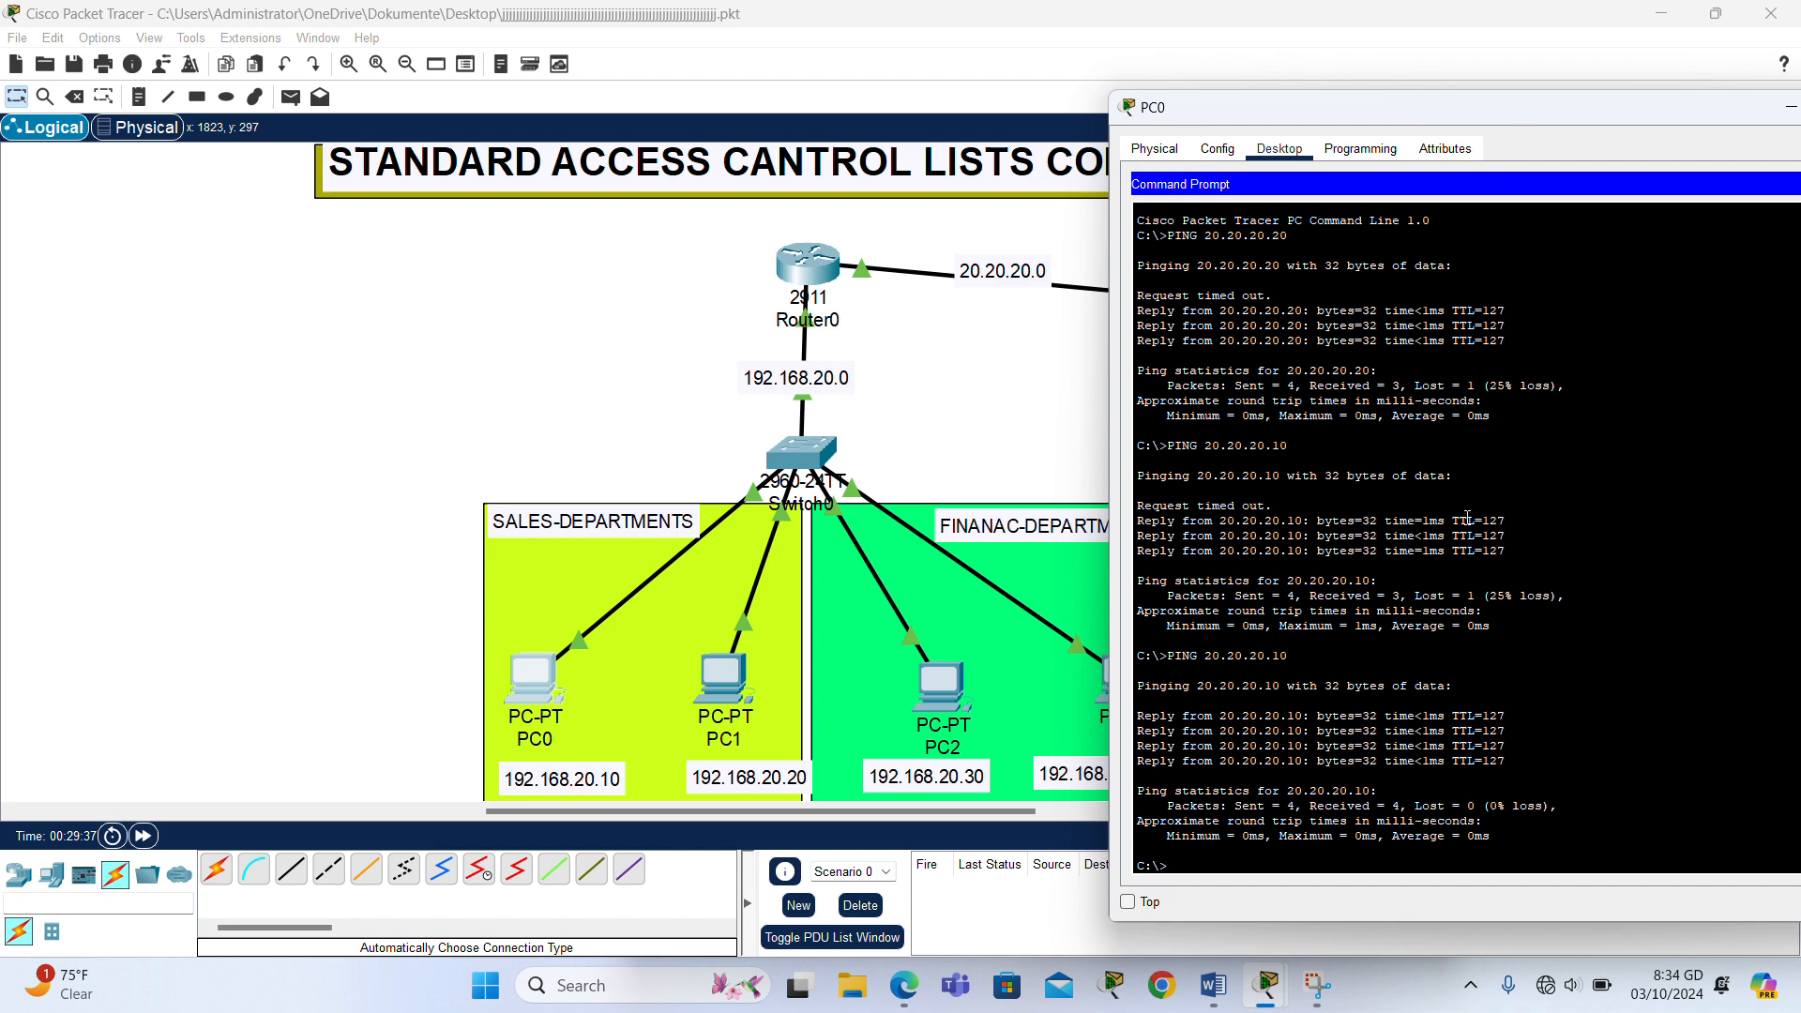
# - Reposition PC0's window so it fits fully on screen and repeat the ping to 20.20.20.10
pyautogui.moveTo(1528, 142); pyautogui.dragTo(1416, 41)
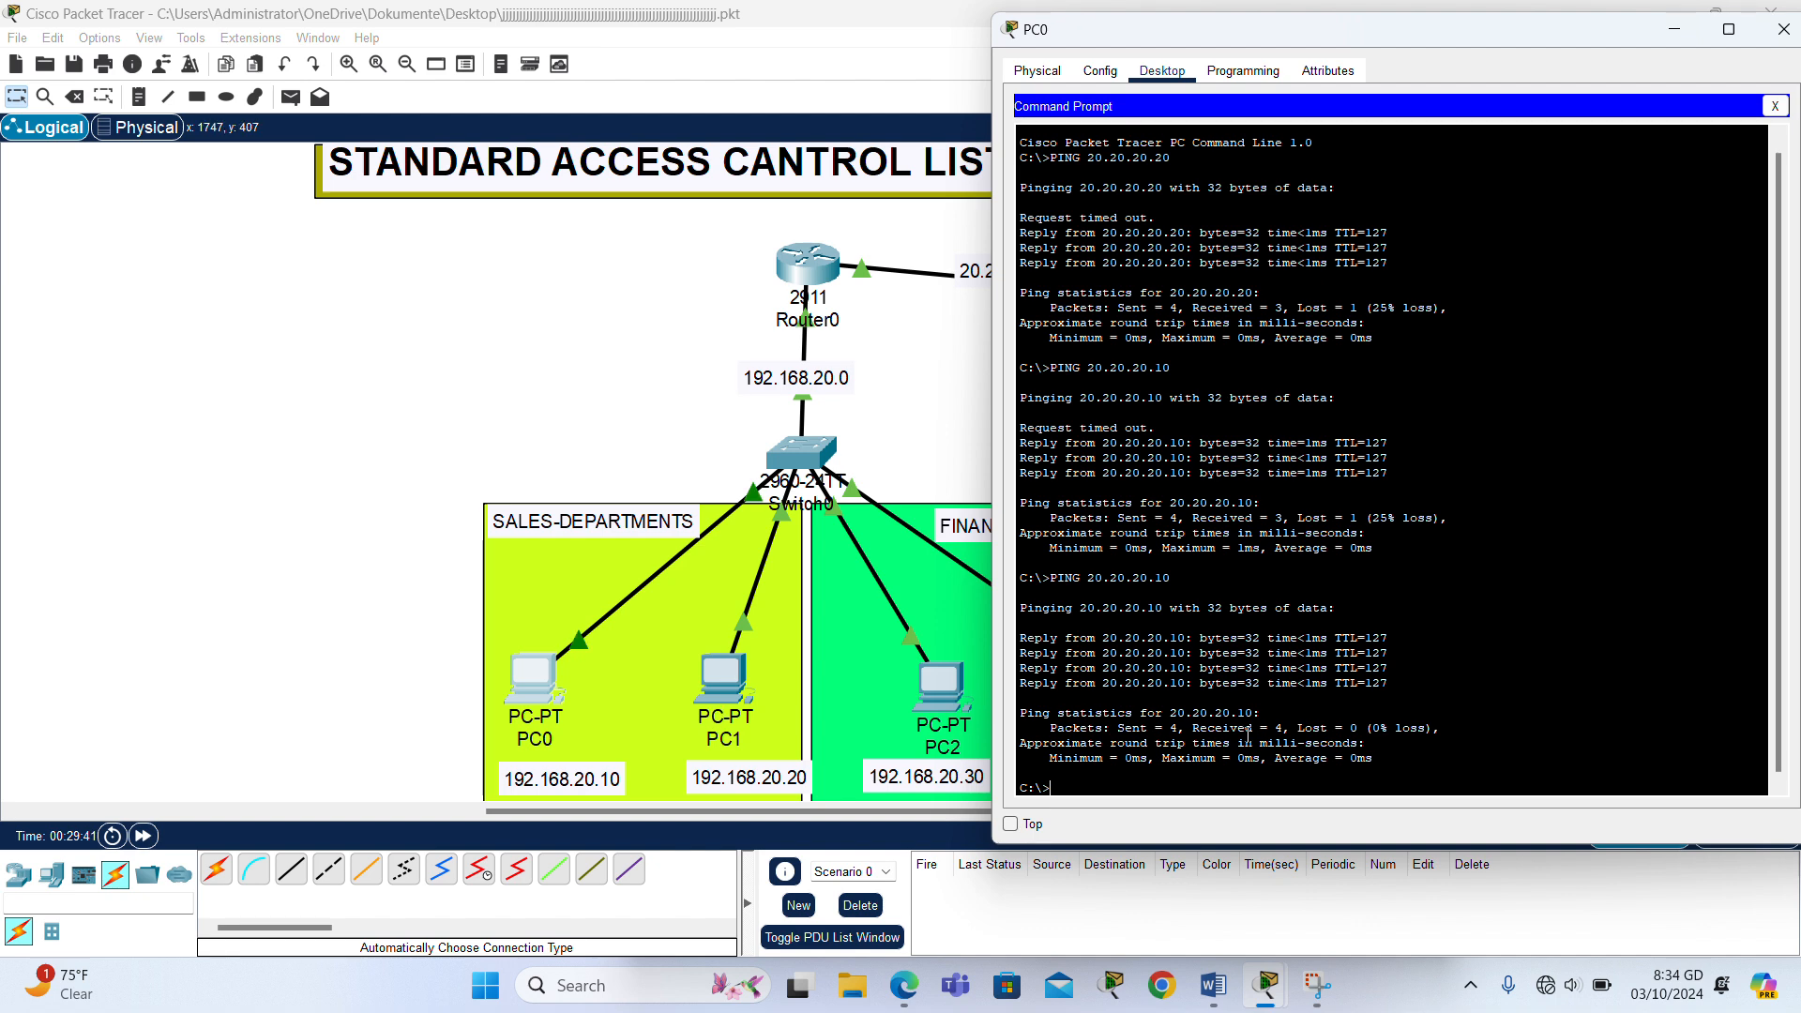
pyautogui.press('Return')
pyautogui.press('Return')
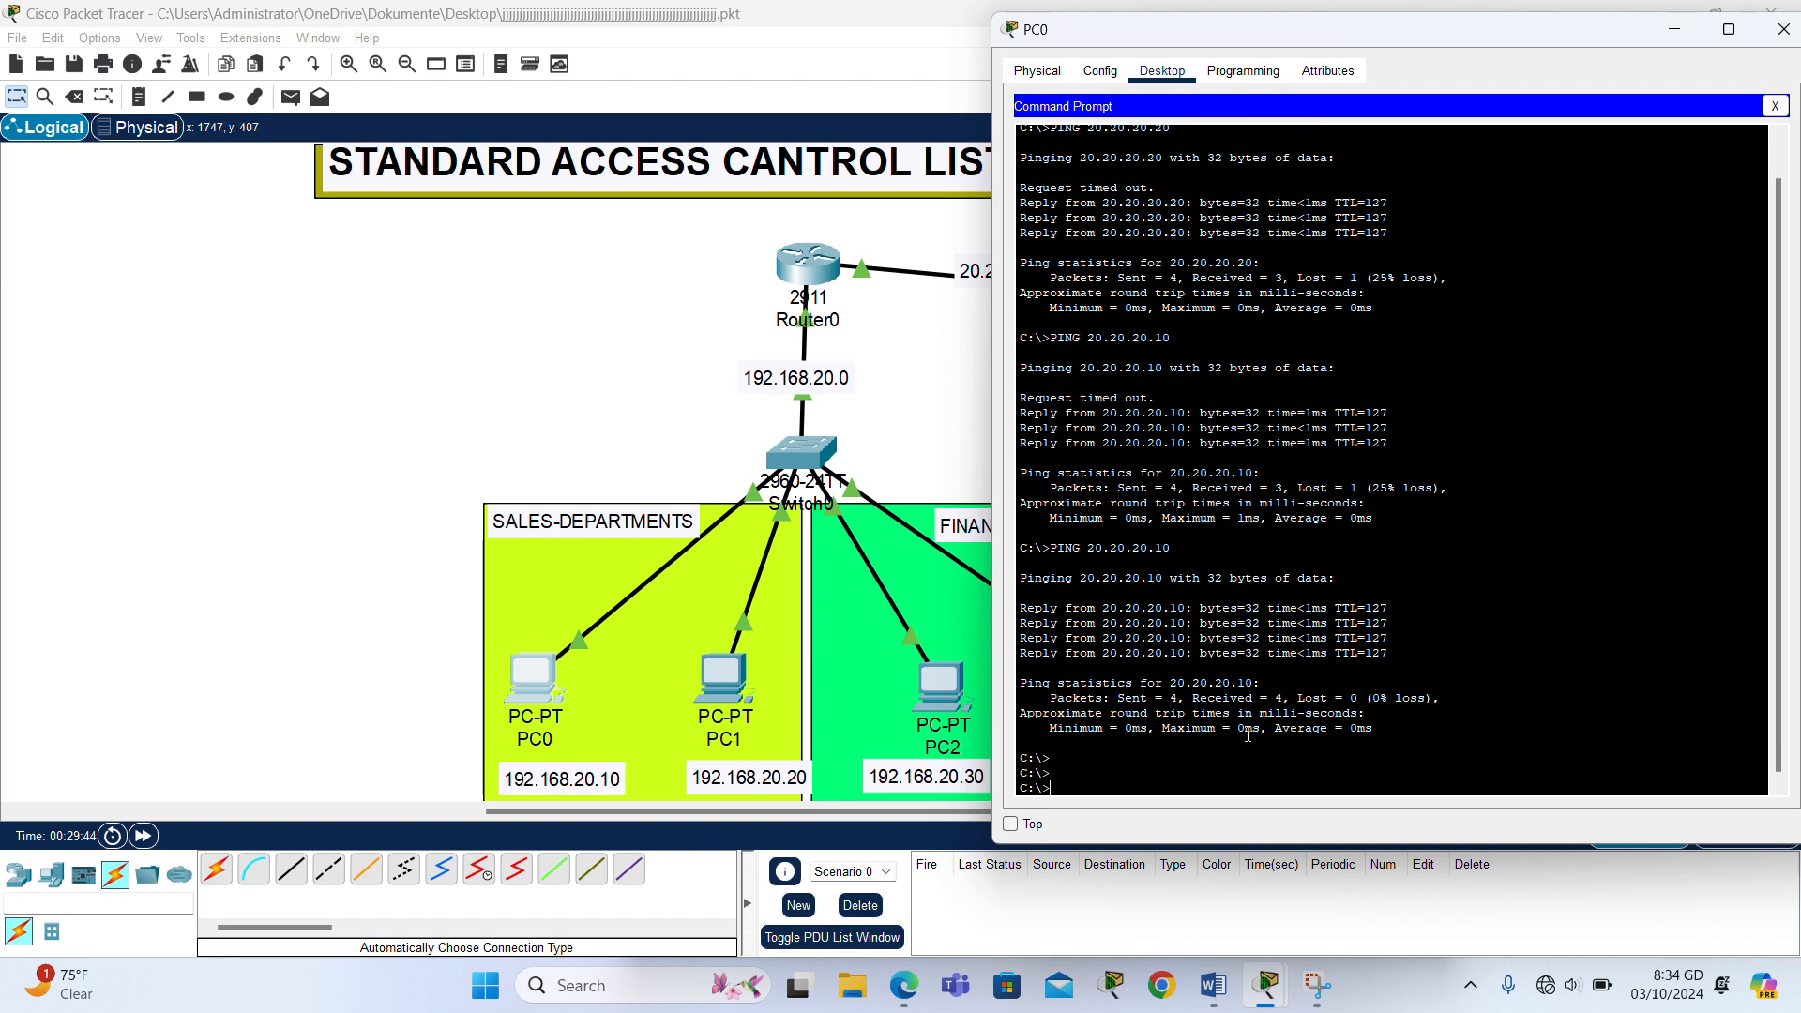
pyautogui.write('PING')
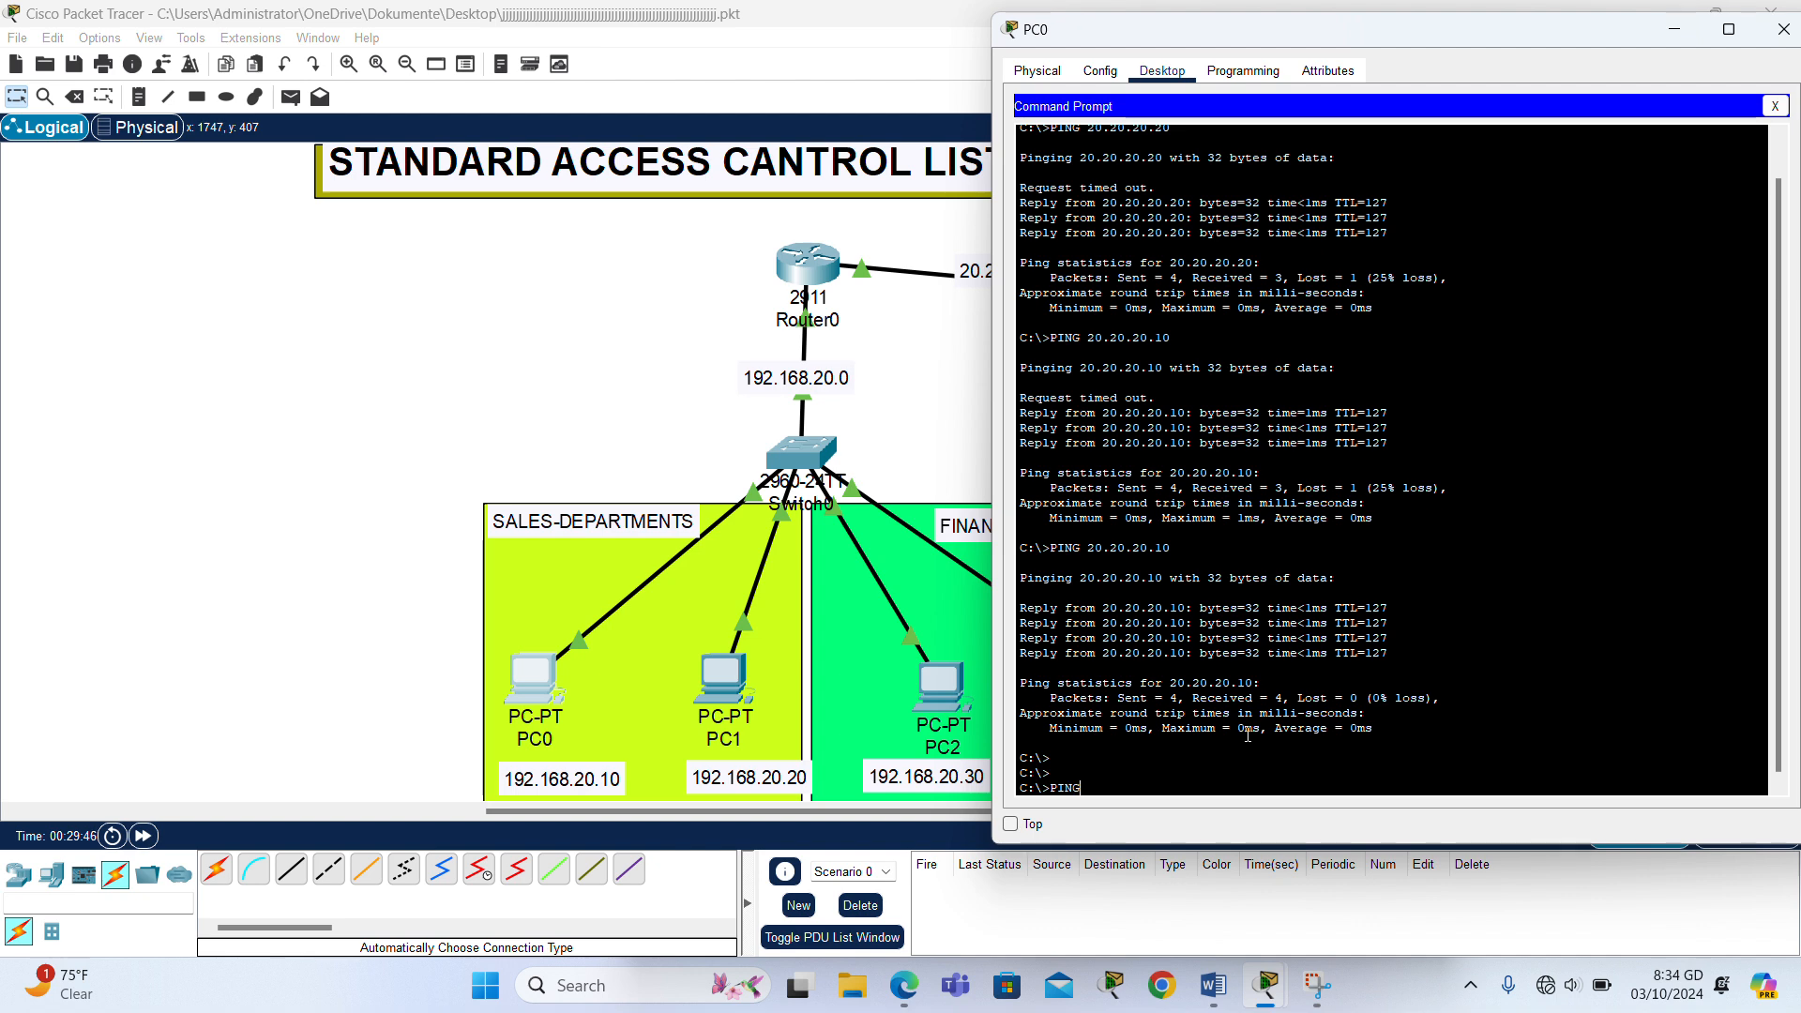
pyautogui.write(' 20.20.20.10')
pyautogui.press('Return')
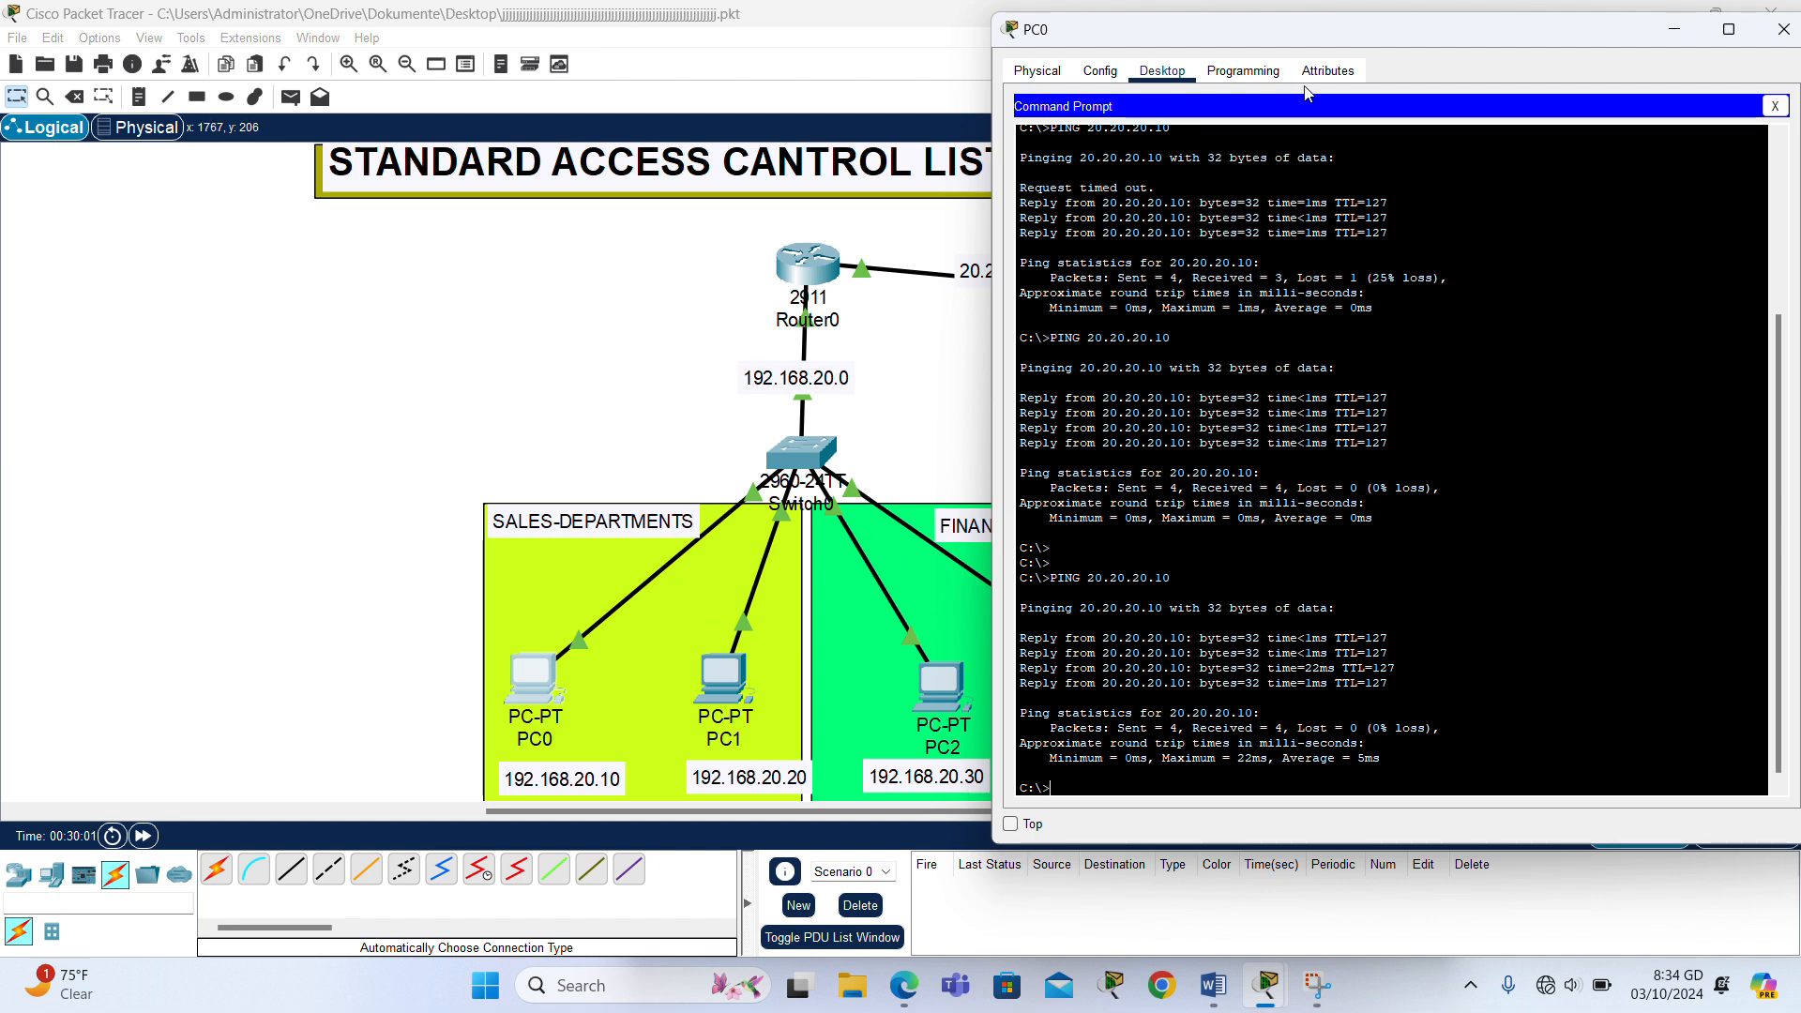
# - Move PC0's window aside to uncover the servers and the finance department PCs
pyautogui.moveTo(1365, 39); pyautogui.dragTo(1560, 5)
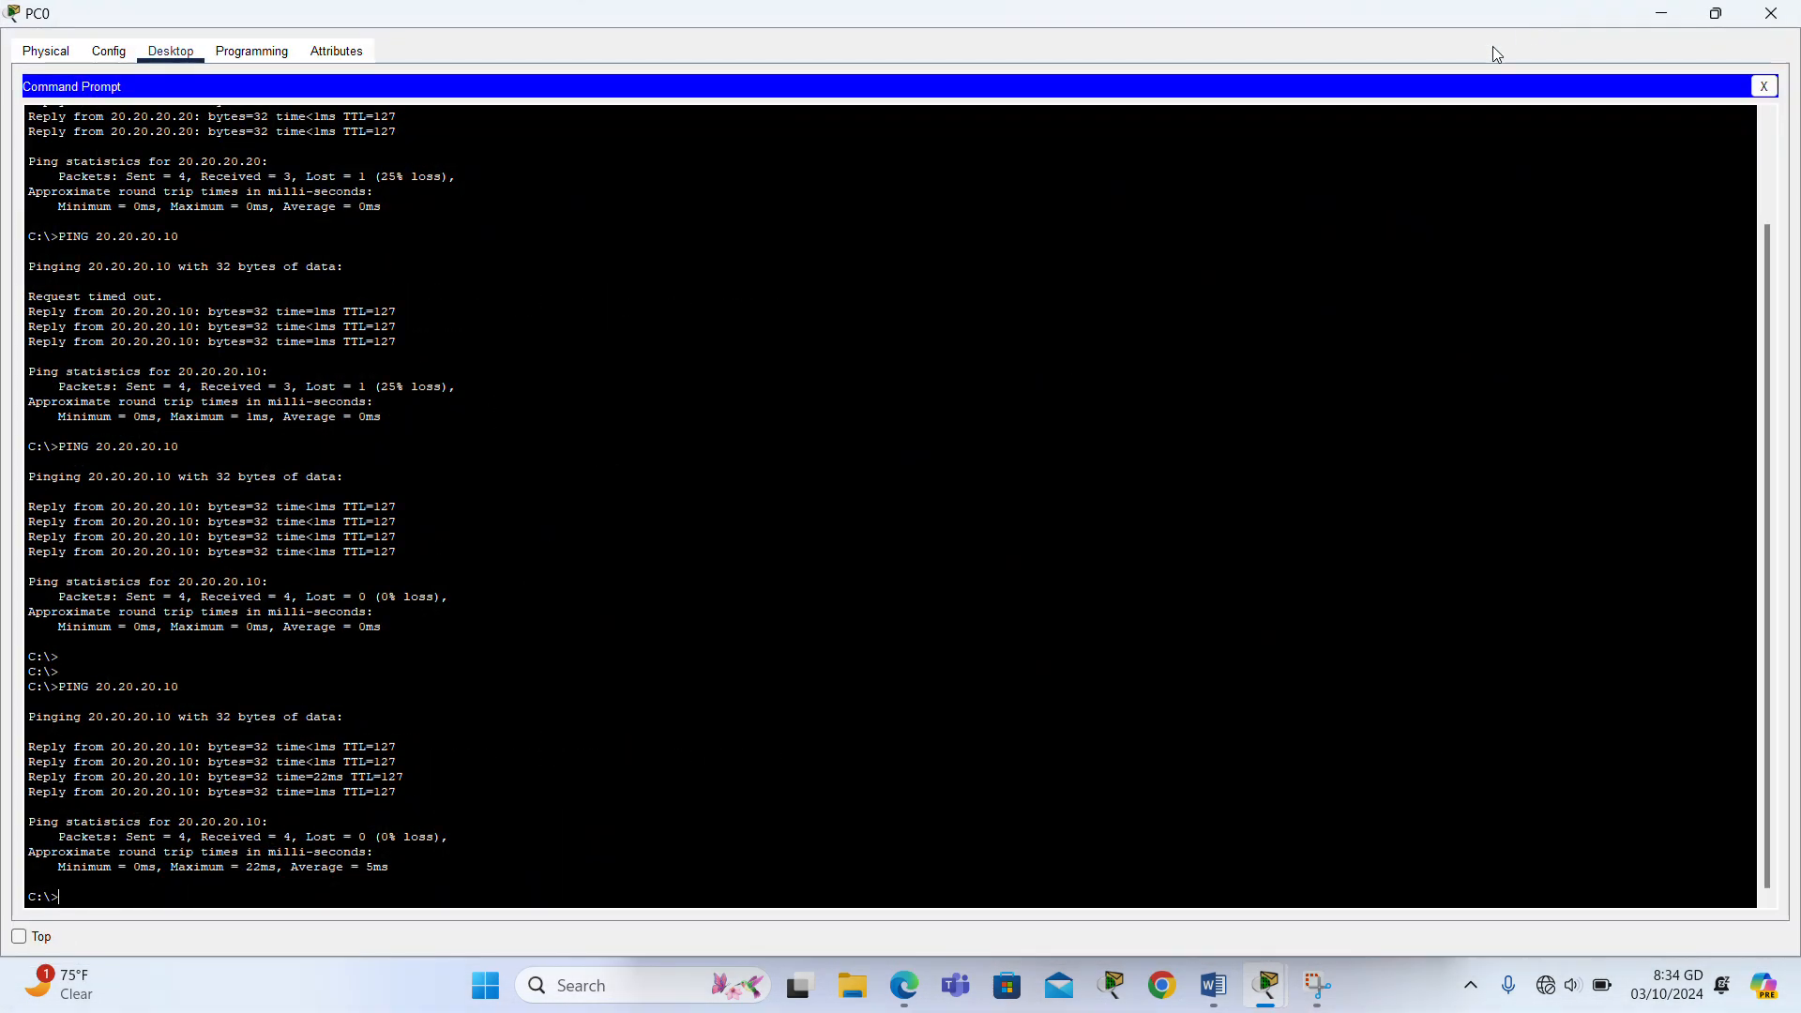
pyautogui.click(1716, 13)
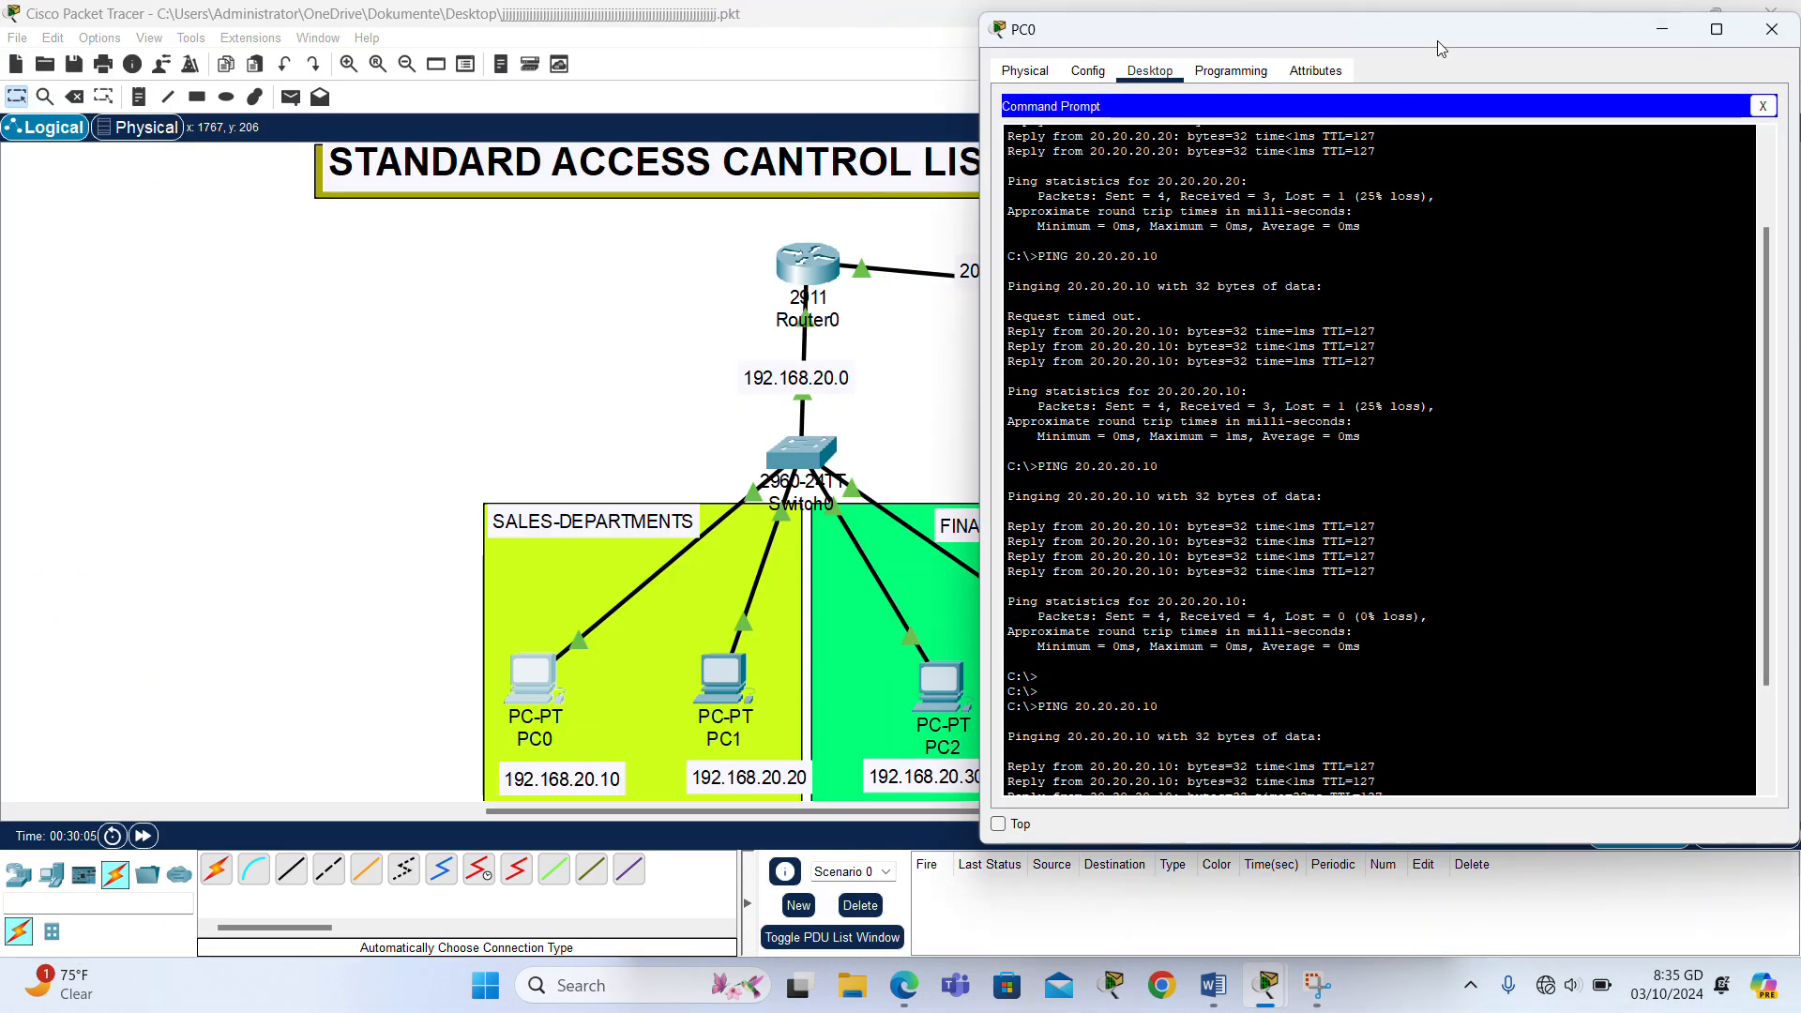
pyautogui.moveTo(1454, 43); pyautogui.dragTo(540, 78)
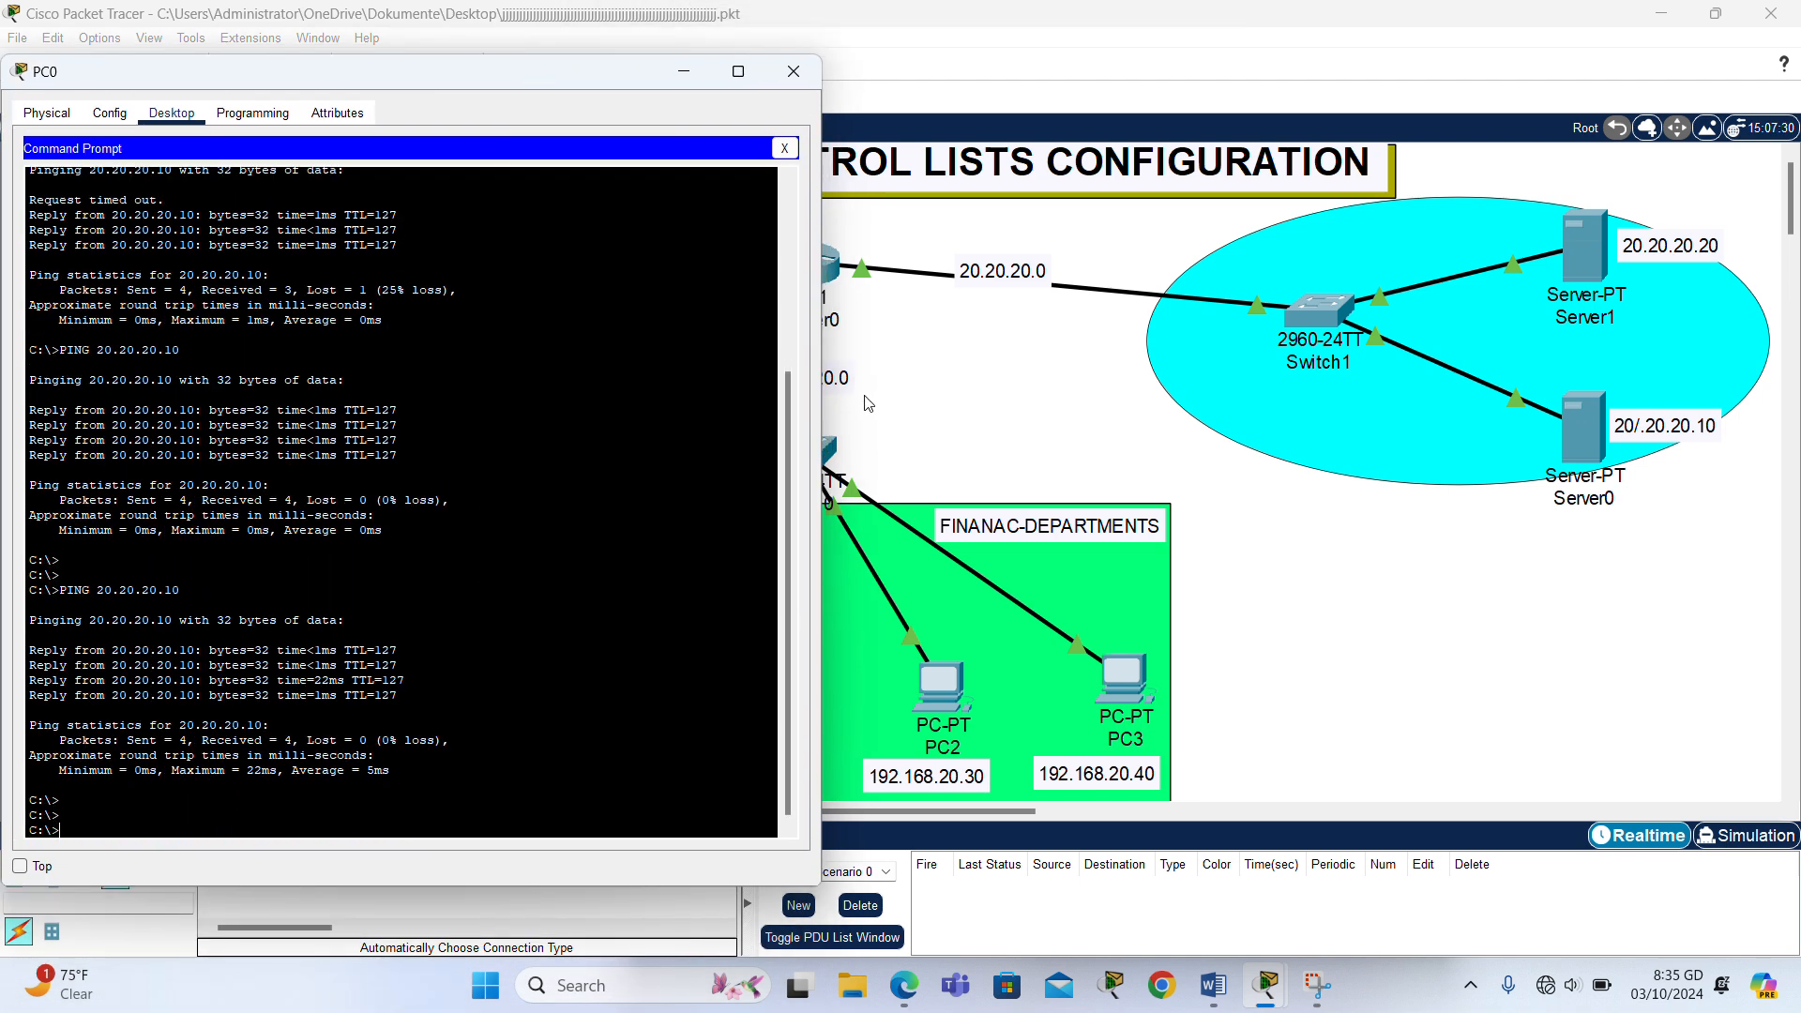
# - Ping Server0 at 20.20.20.10 from PC2's command prompt to test the access list, and return to the topology
pyautogui.click(947, 393)
pyautogui.click(931, 691)
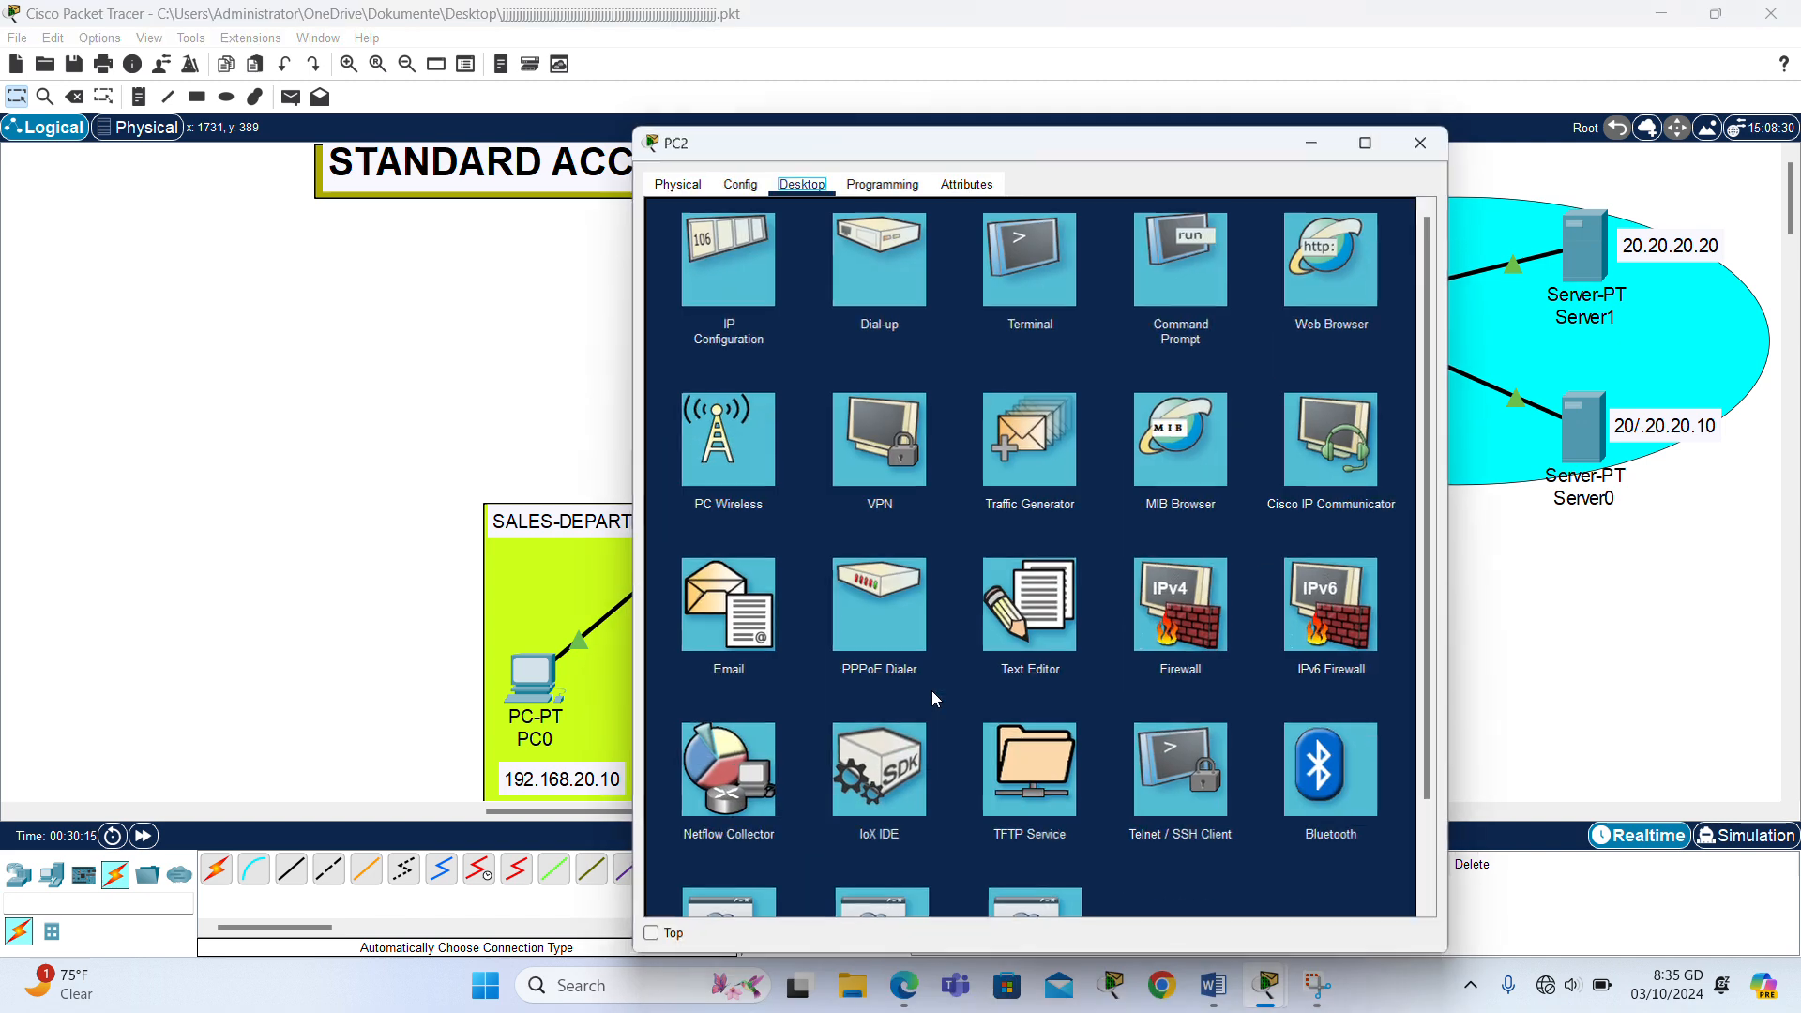
pyautogui.click(1181, 259)
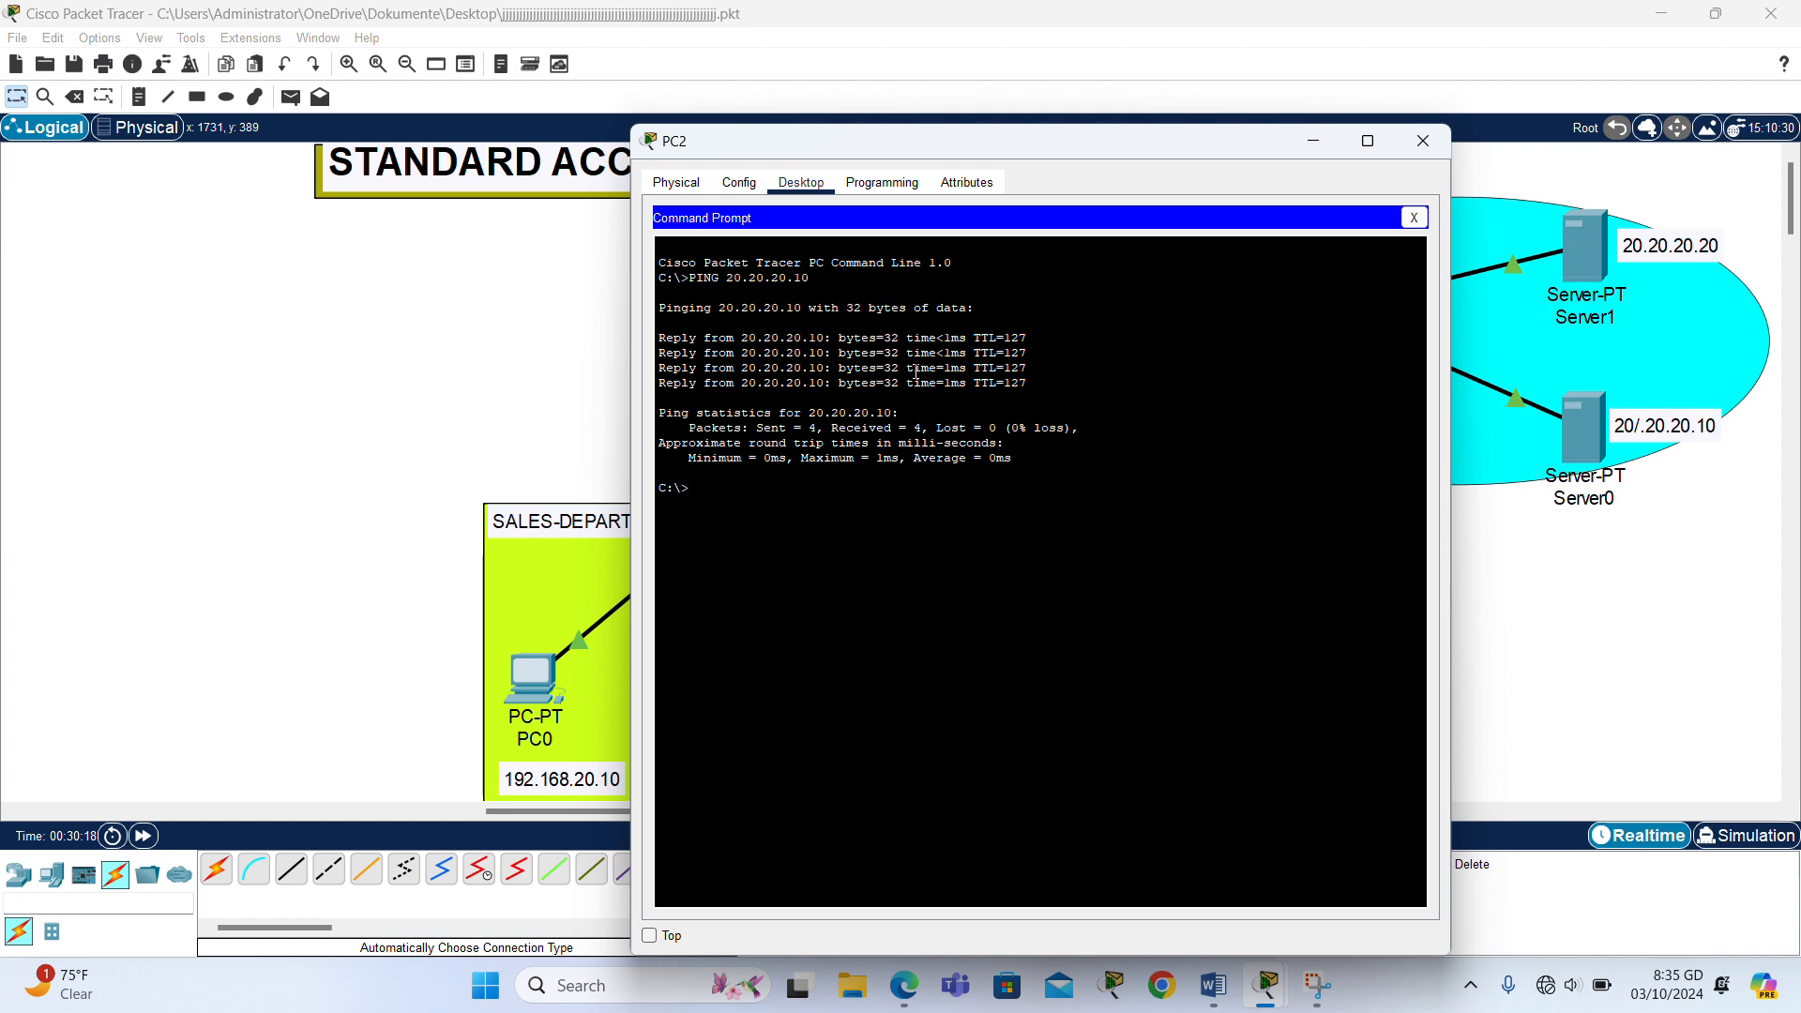
pyautogui.write('PING 20.20.20.10')
pyautogui.press('Return')
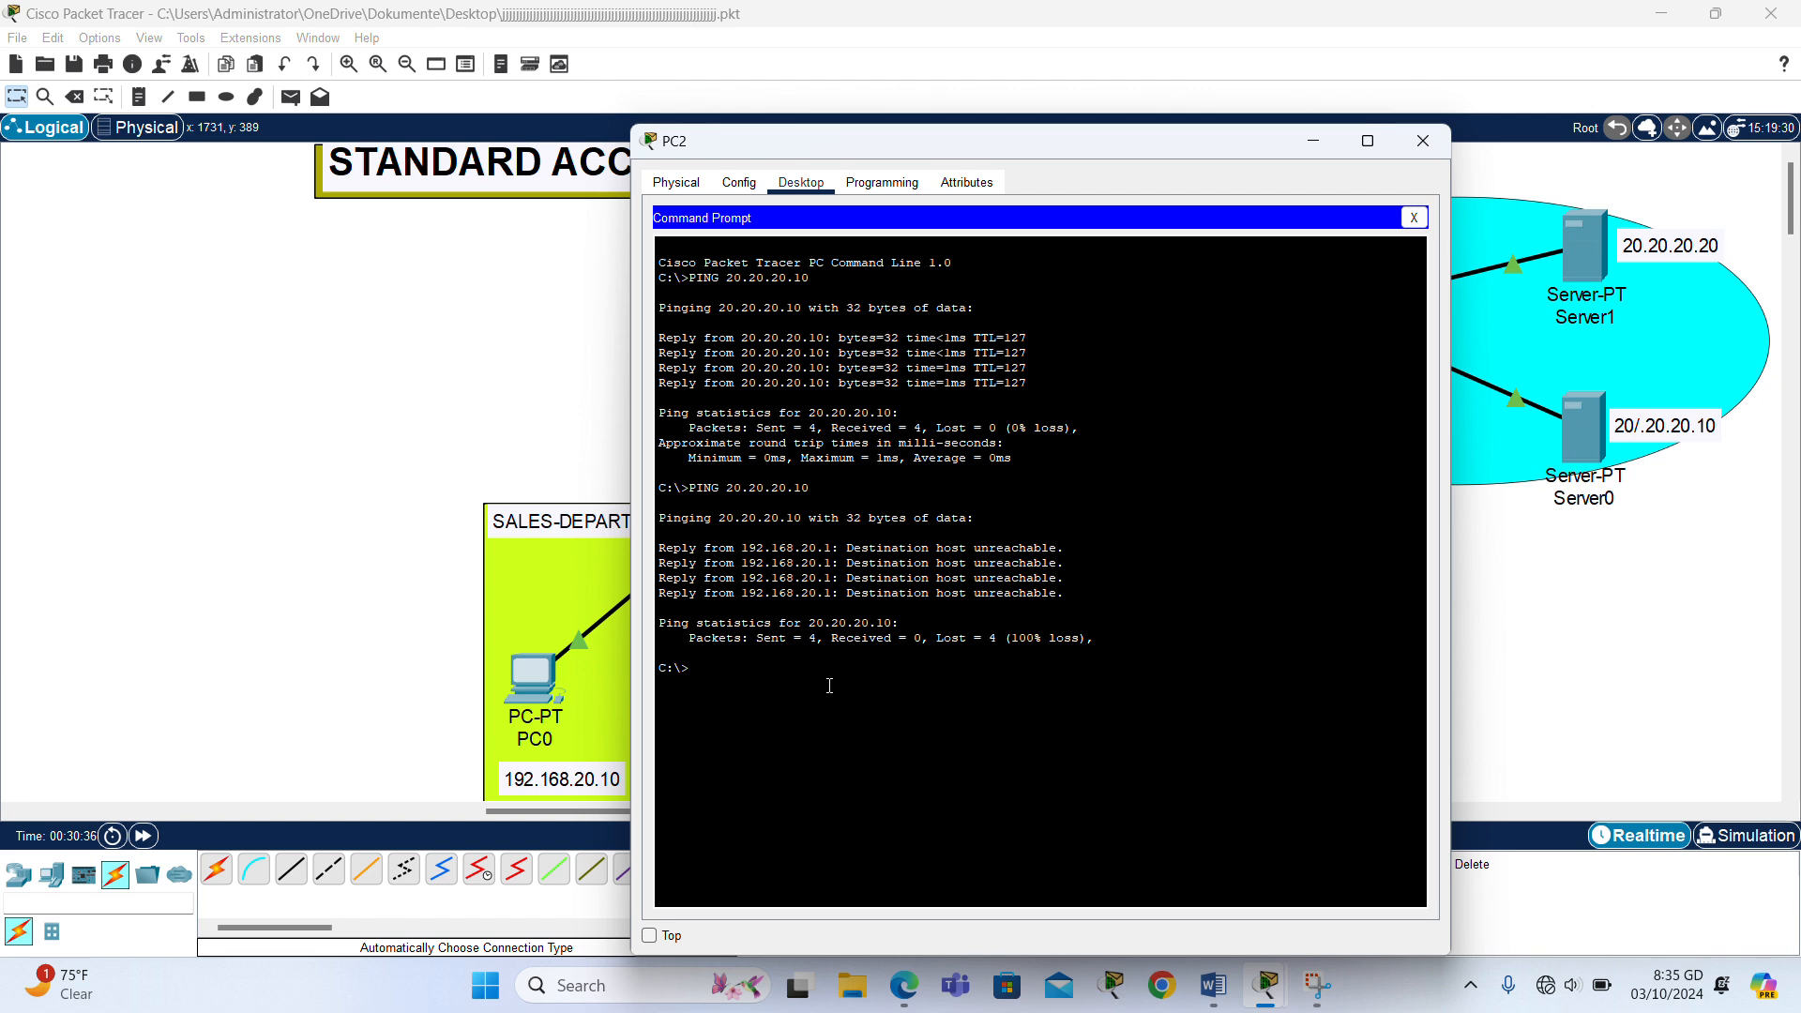
pyautogui.click(1535, 655)
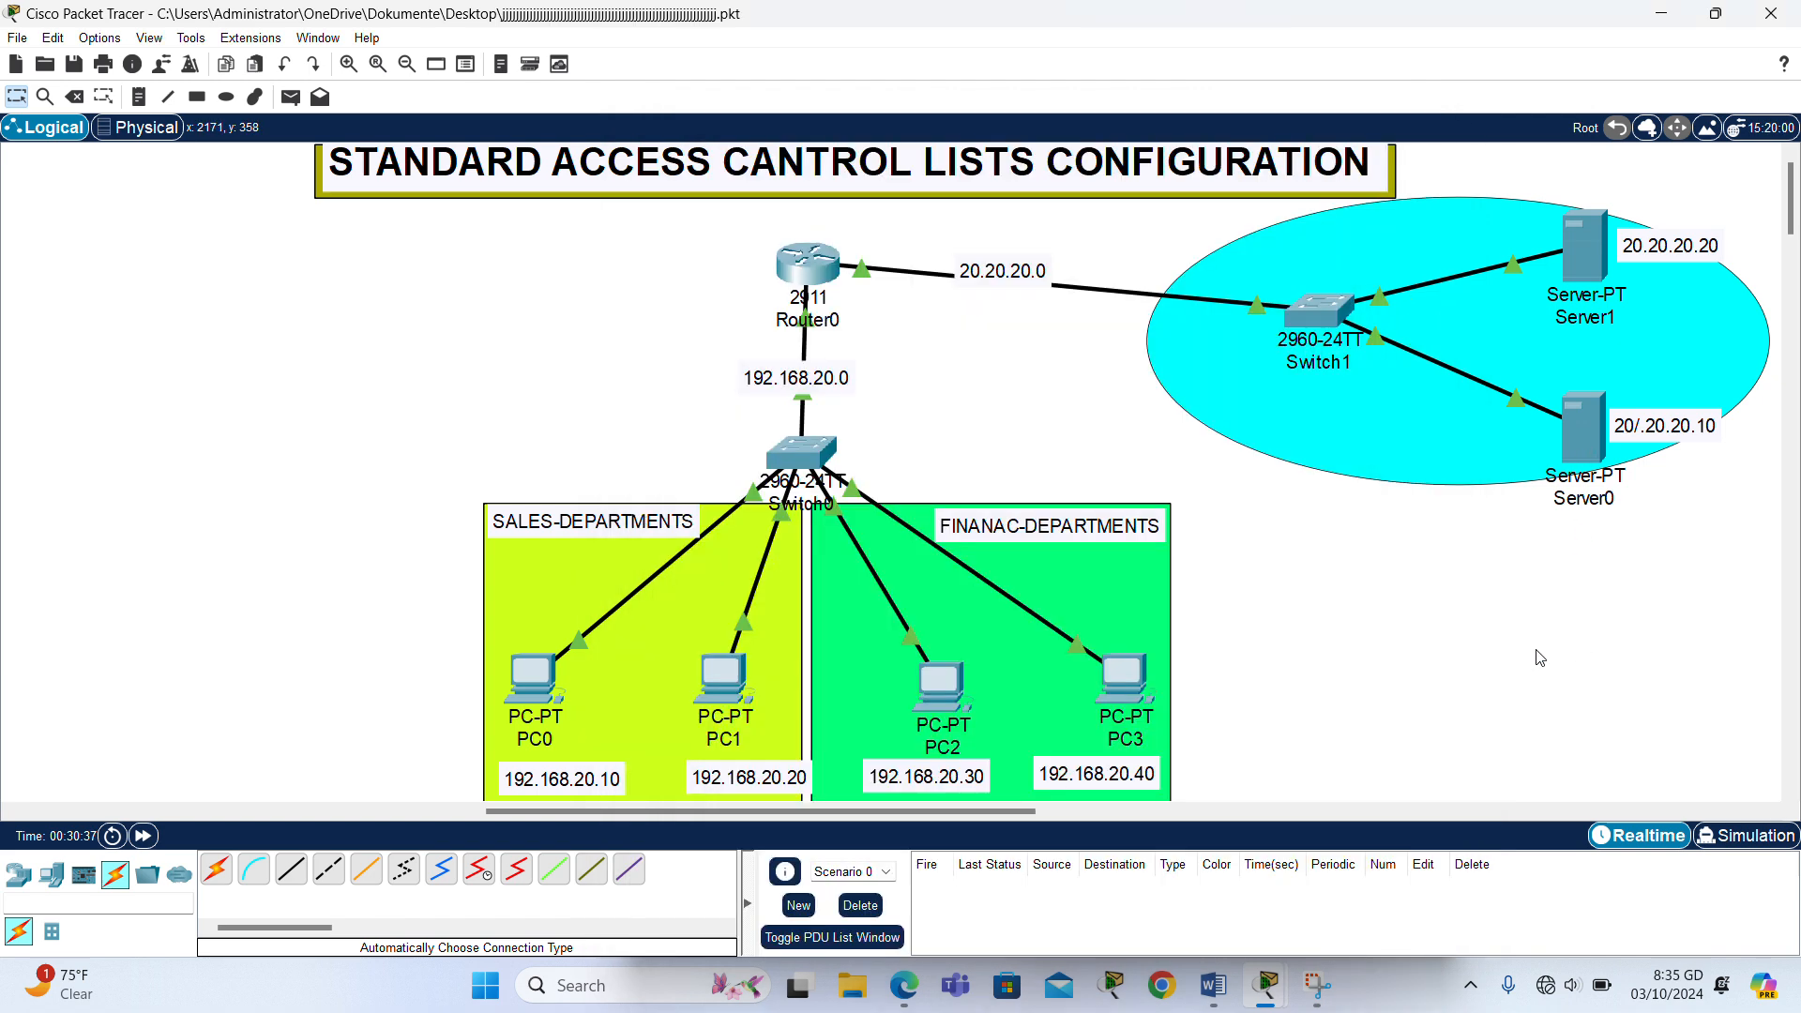
# - Ping 20.20.20.10 from PC3's command prompt to test the second finance PC, and close PC3's window
pyautogui.click(1128, 689)
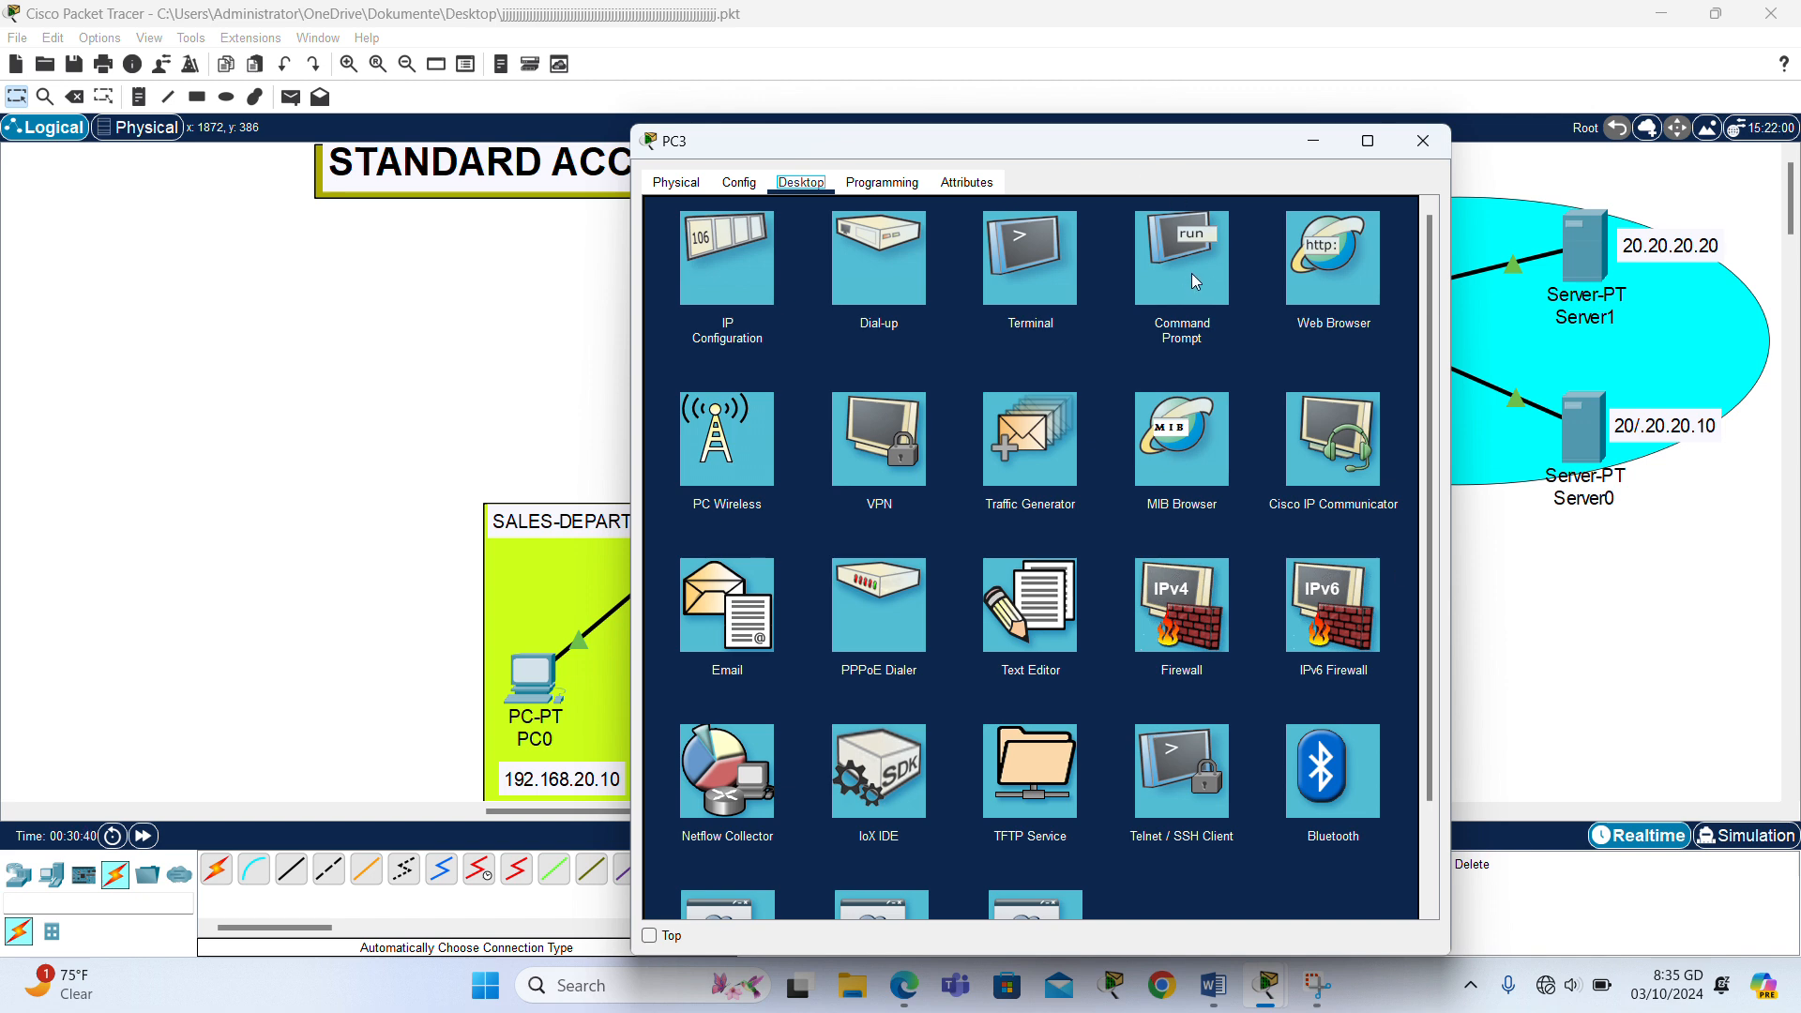
pyautogui.click(1191, 273)
pyautogui.write('P')
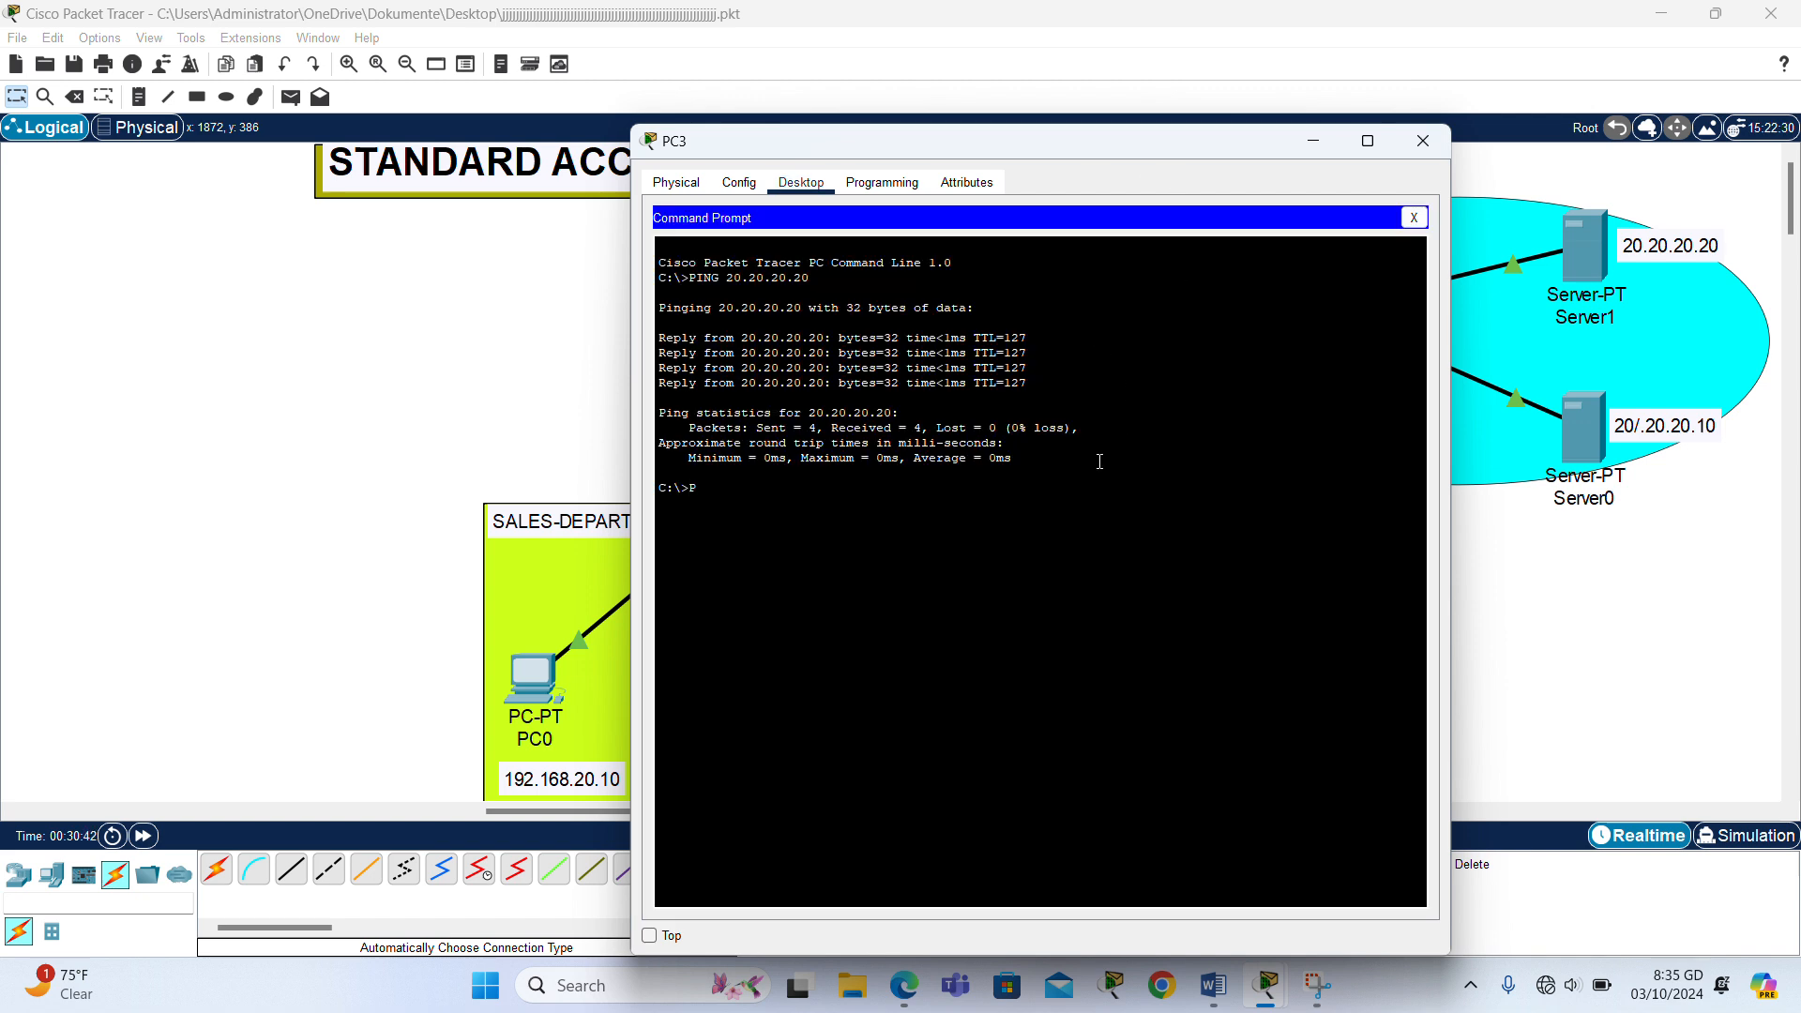
pyautogui.write('ING')
pyautogui.write(' 10')
pyautogui.press('BackSpace')
pyautogui.press('BackSpace')
pyautogui.press('BackSpace')
pyautogui.write('20.20.')
pyautogui.press('Return')
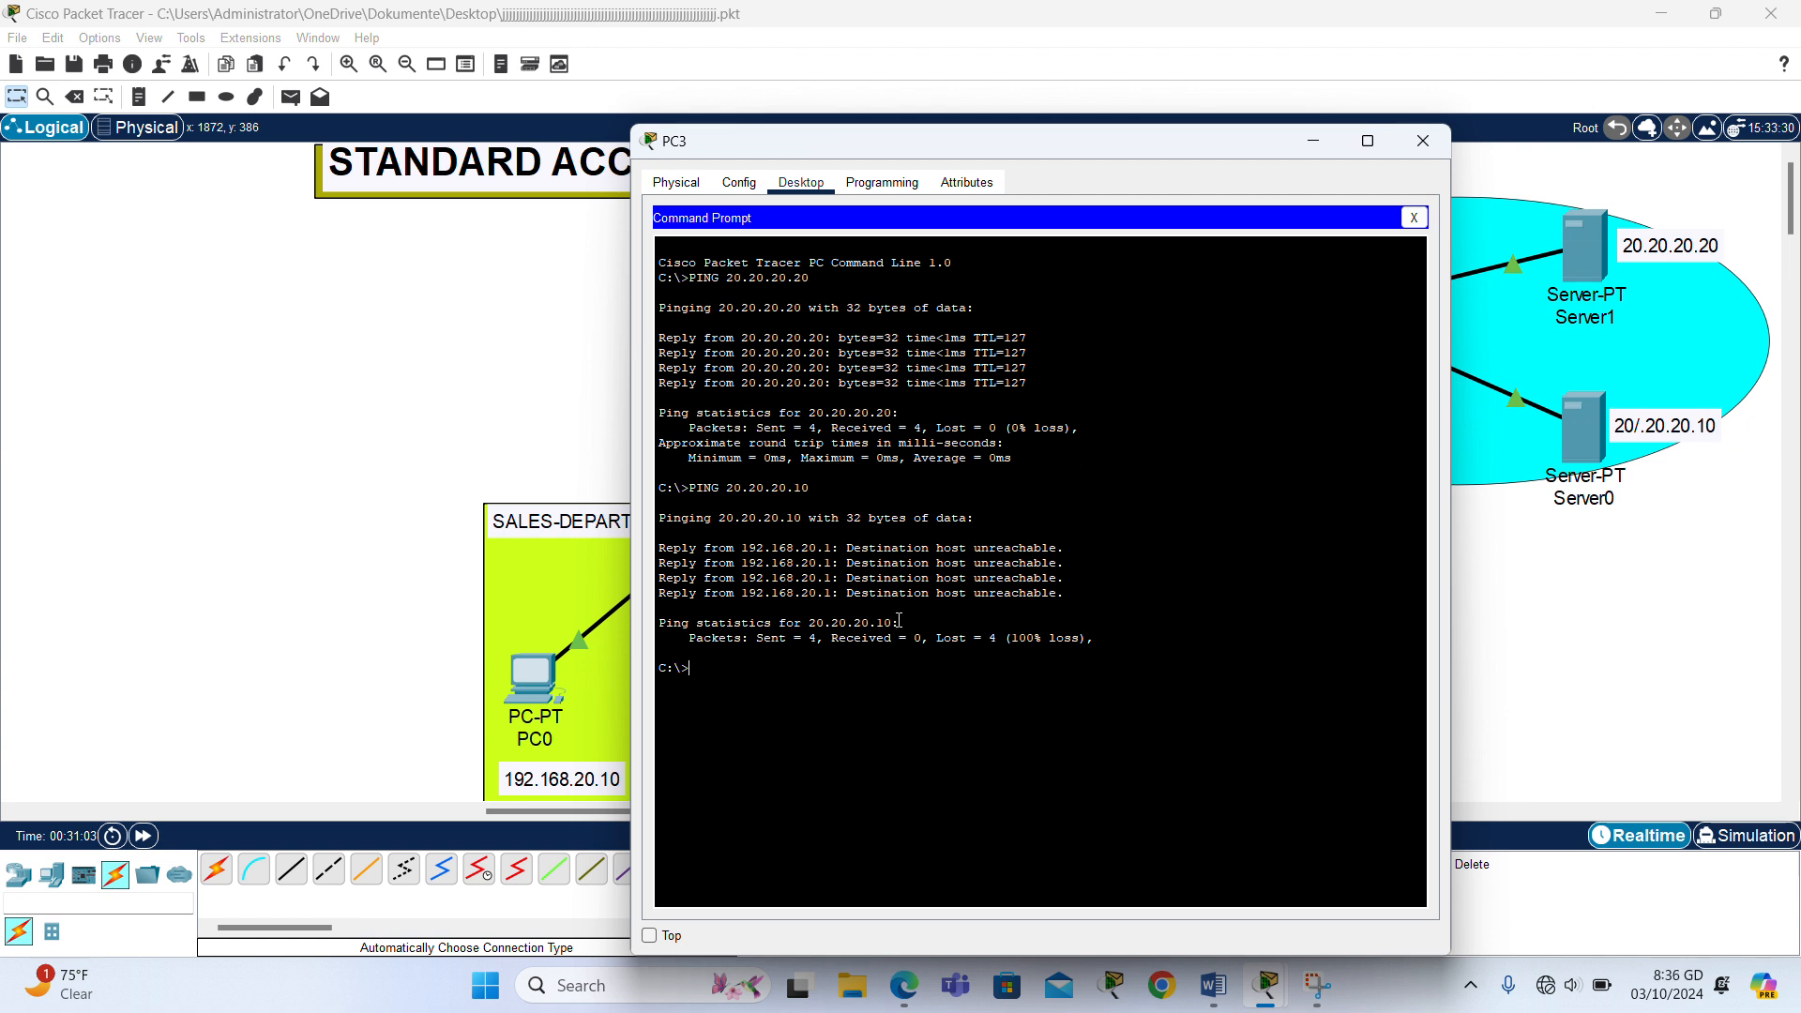
pyautogui.click(1422, 141)
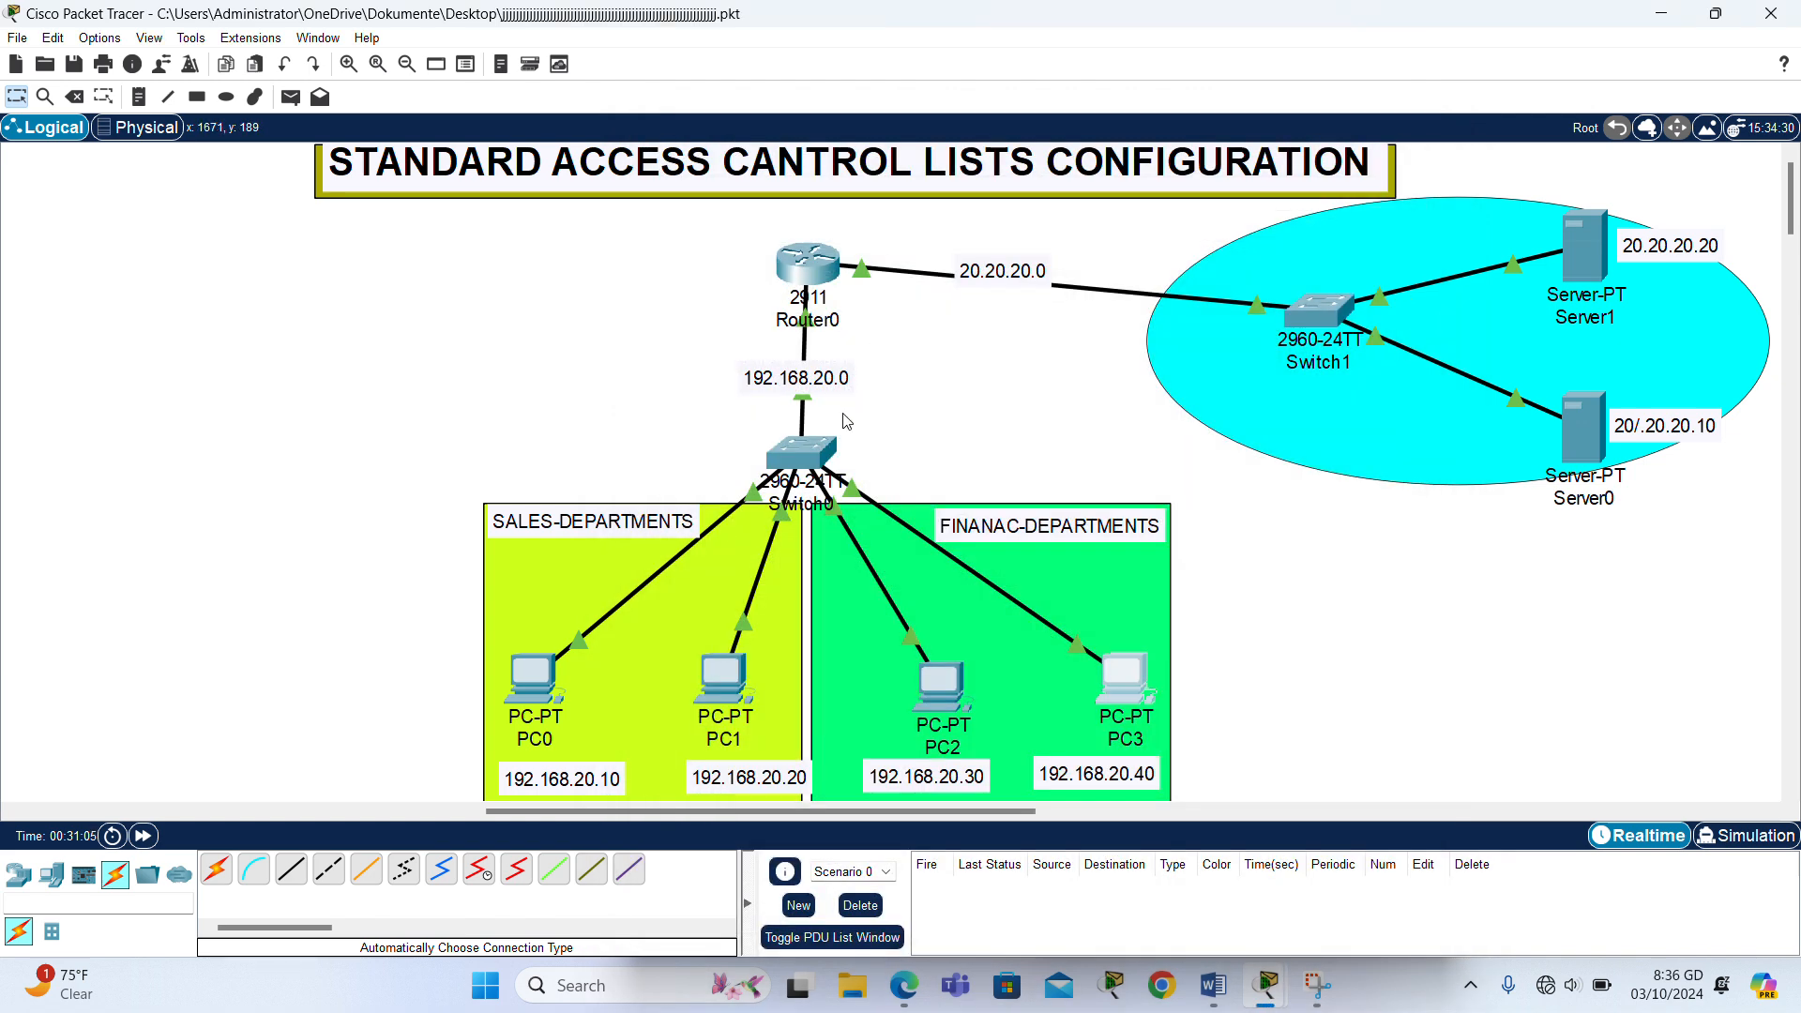